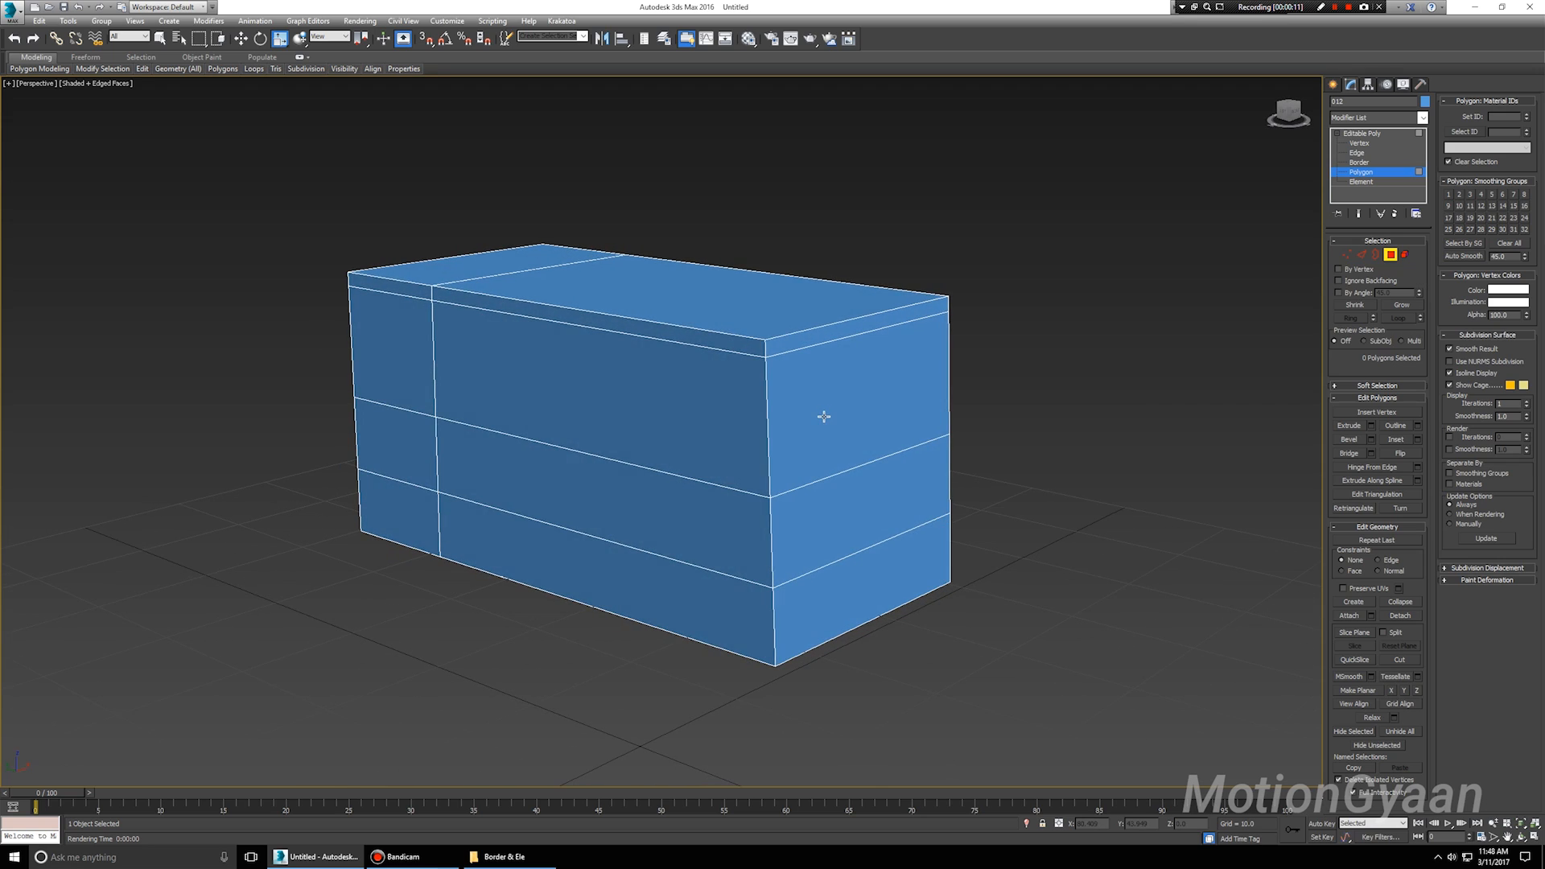
Try moving, rotating and scaling the large upper polygon on the box's end face, undoing each change.
{"action": "left_click", "coordinate": [872, 383]}
{"action": "key", "text": "w"}
{"action": "mouse_move", "coordinate": [830, 396]}
{"action": "left_mouse_down"}
{"action": "mouse_move", "coordinate": [885, 377]}
{"action": "mouse_move", "coordinate": [825, 423]}
{"action": "left_mouse_up"}
{"action": "key", "text": "ctrl+z"}
{"action": "key", "text": "e"}
{"action": "key", "text": "ctrl+z"}
{"action": "key", "text": "r"}
{"action": "key", "text": "ctrl+z"}
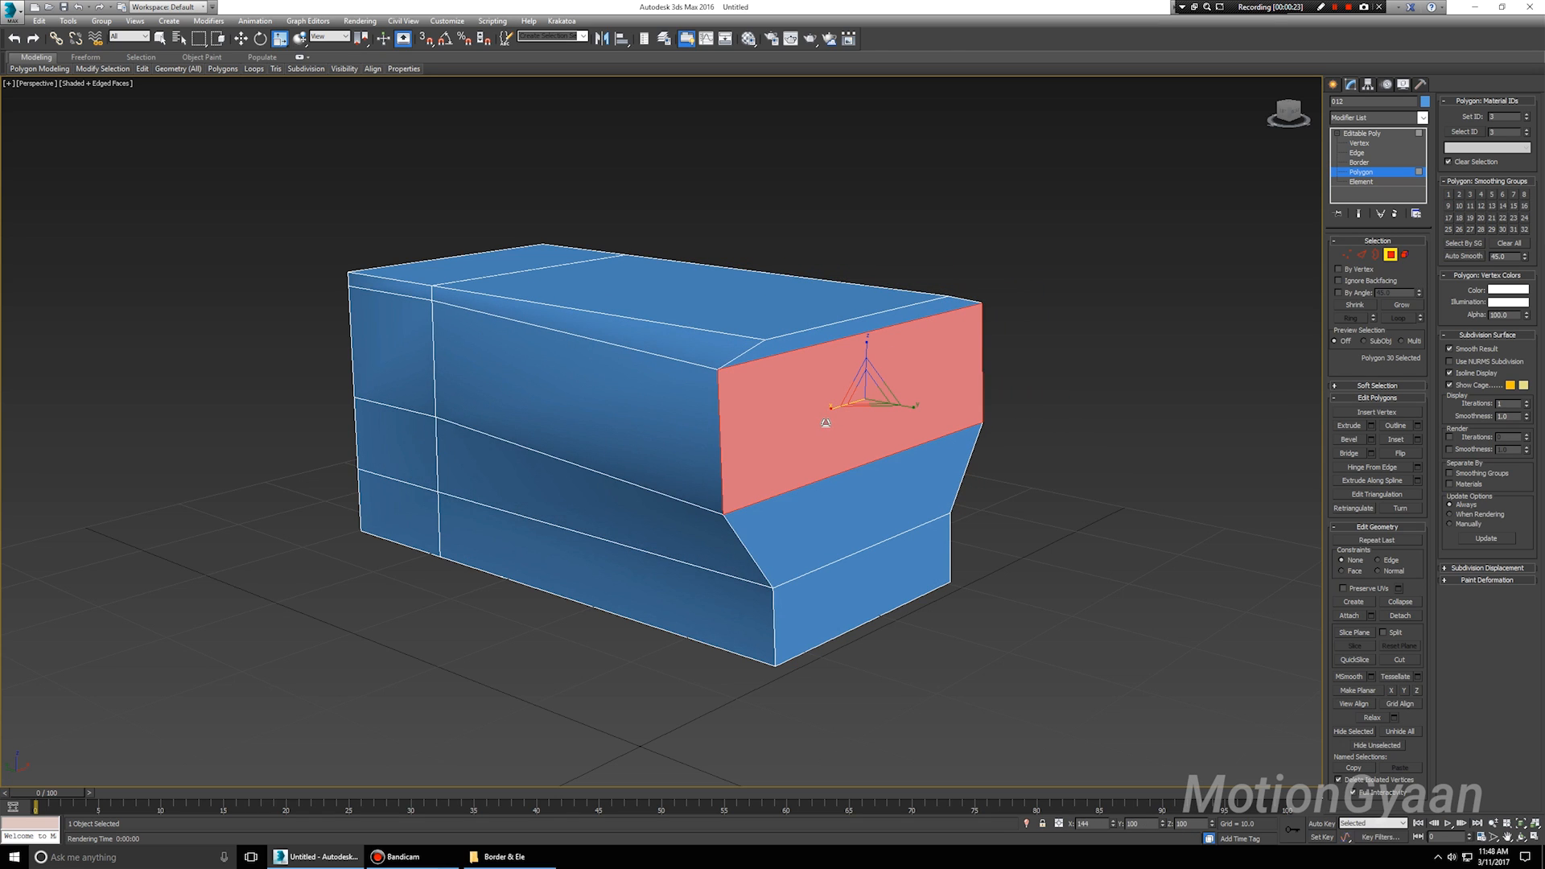
{"action": "key", "text": "ctrl+z"}
Select all four polygons of the slanted end face, scale them flat along the Y axis and deselect them.
{"action": "middle_click_drag", "start_coordinate": [825, 420], "coordinate": [937, 389], "text": "alt"}
{"action": "left_click", "coordinate": [964, 417]}
{"action": "key", "text": "alt+x"}
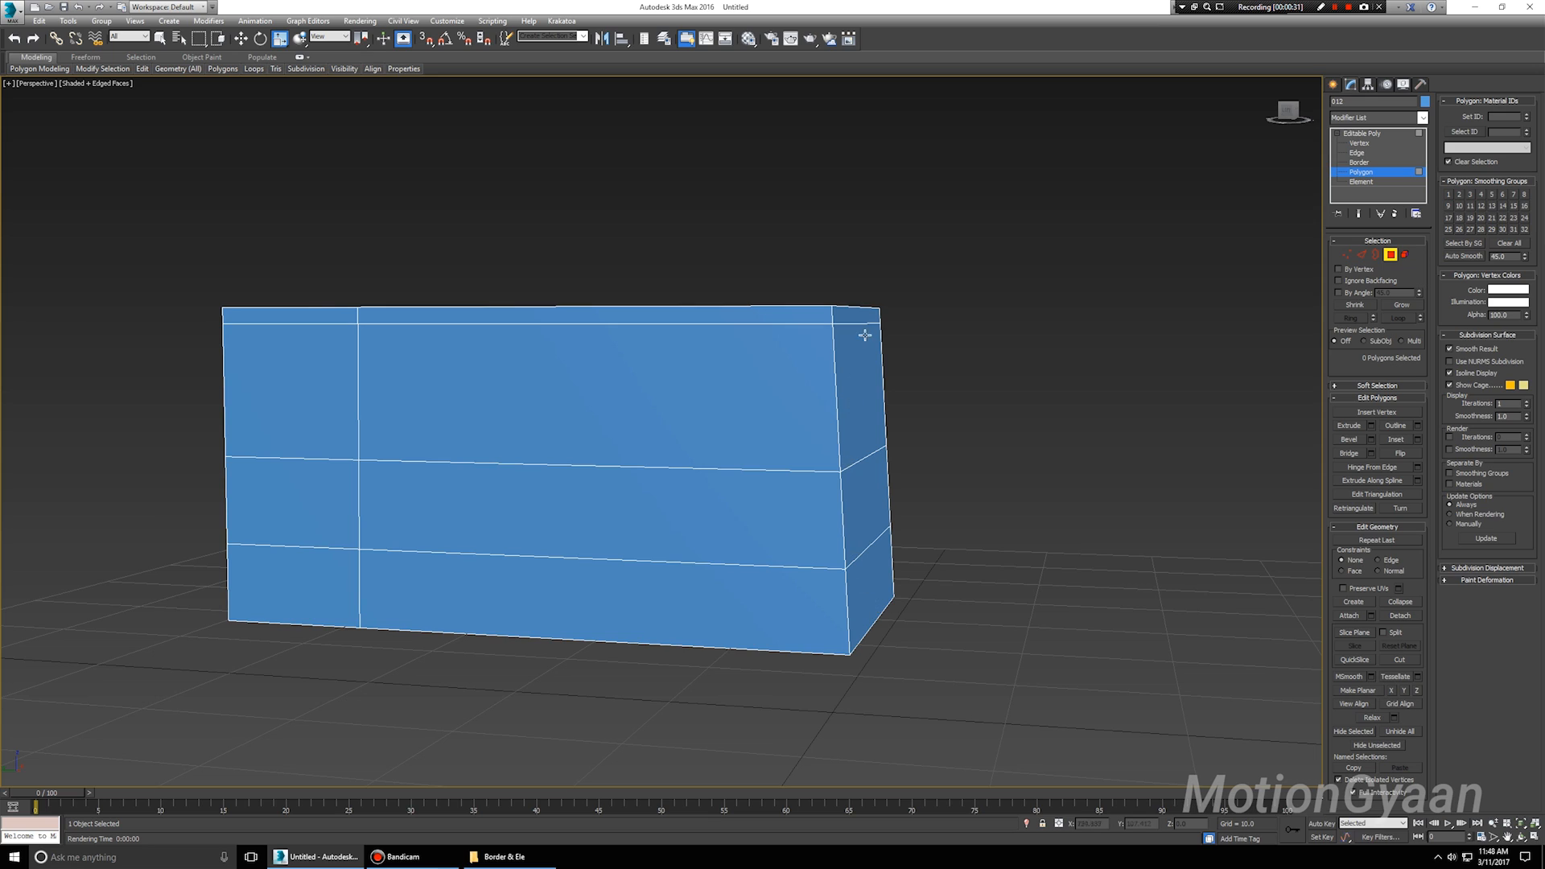
{"action": "key", "text": "alt"}
{"action": "middle_click_drag", "start_coordinate": [914, 520], "coordinate": [914, 438], "text": "alt"}
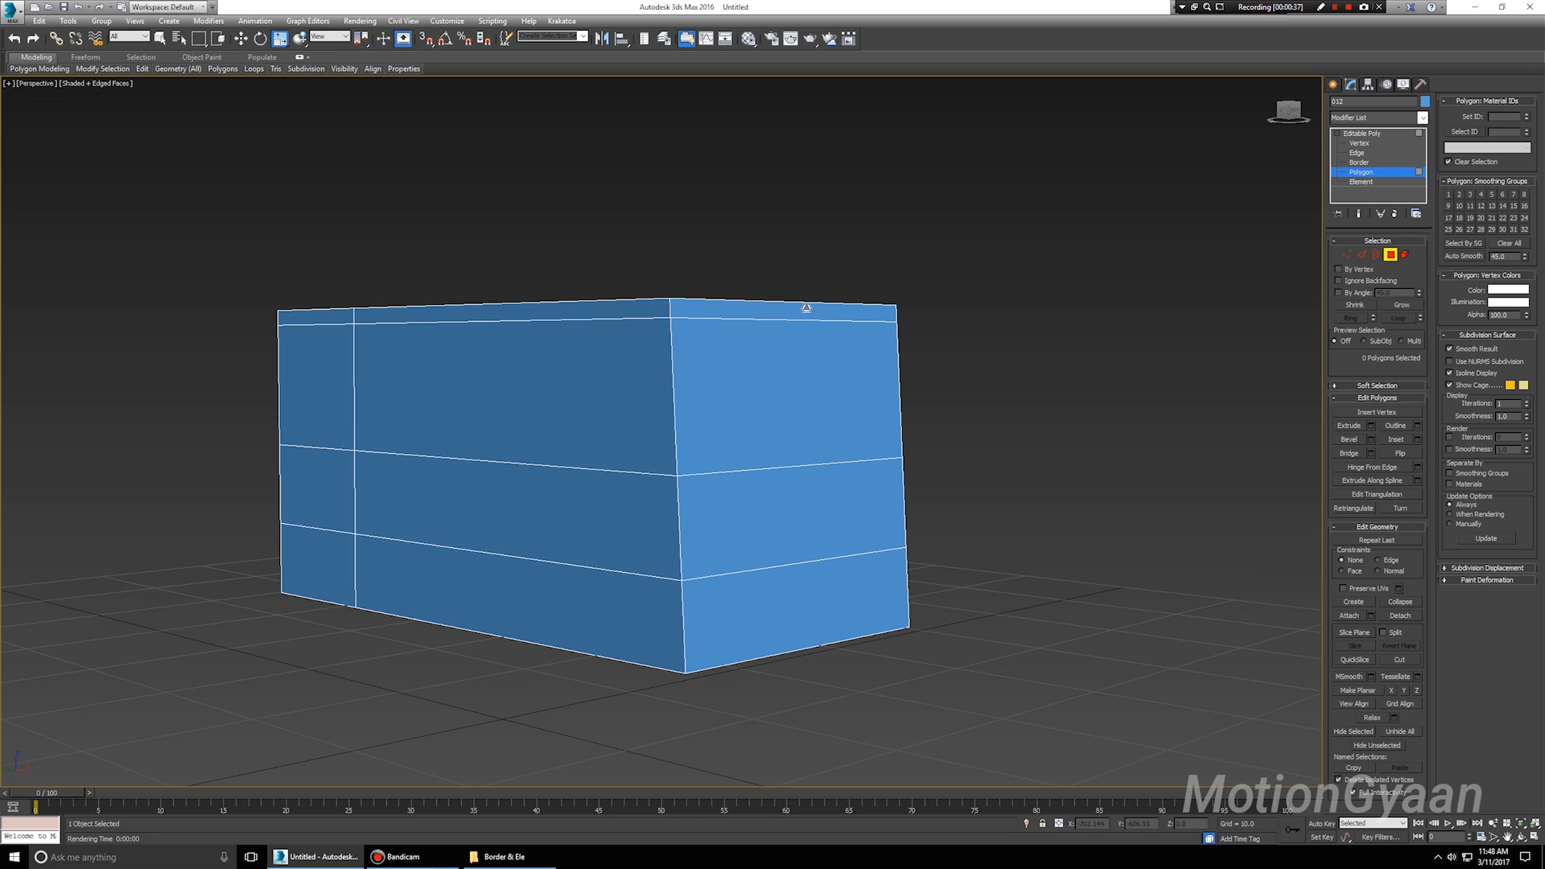
{"action": "left_click", "coordinate": [806, 310]}
{"action": "left_click", "coordinate": [796, 389], "text": "ctrl"}
{"action": "left_click", "coordinate": [794, 521], "text": "ctrl"}
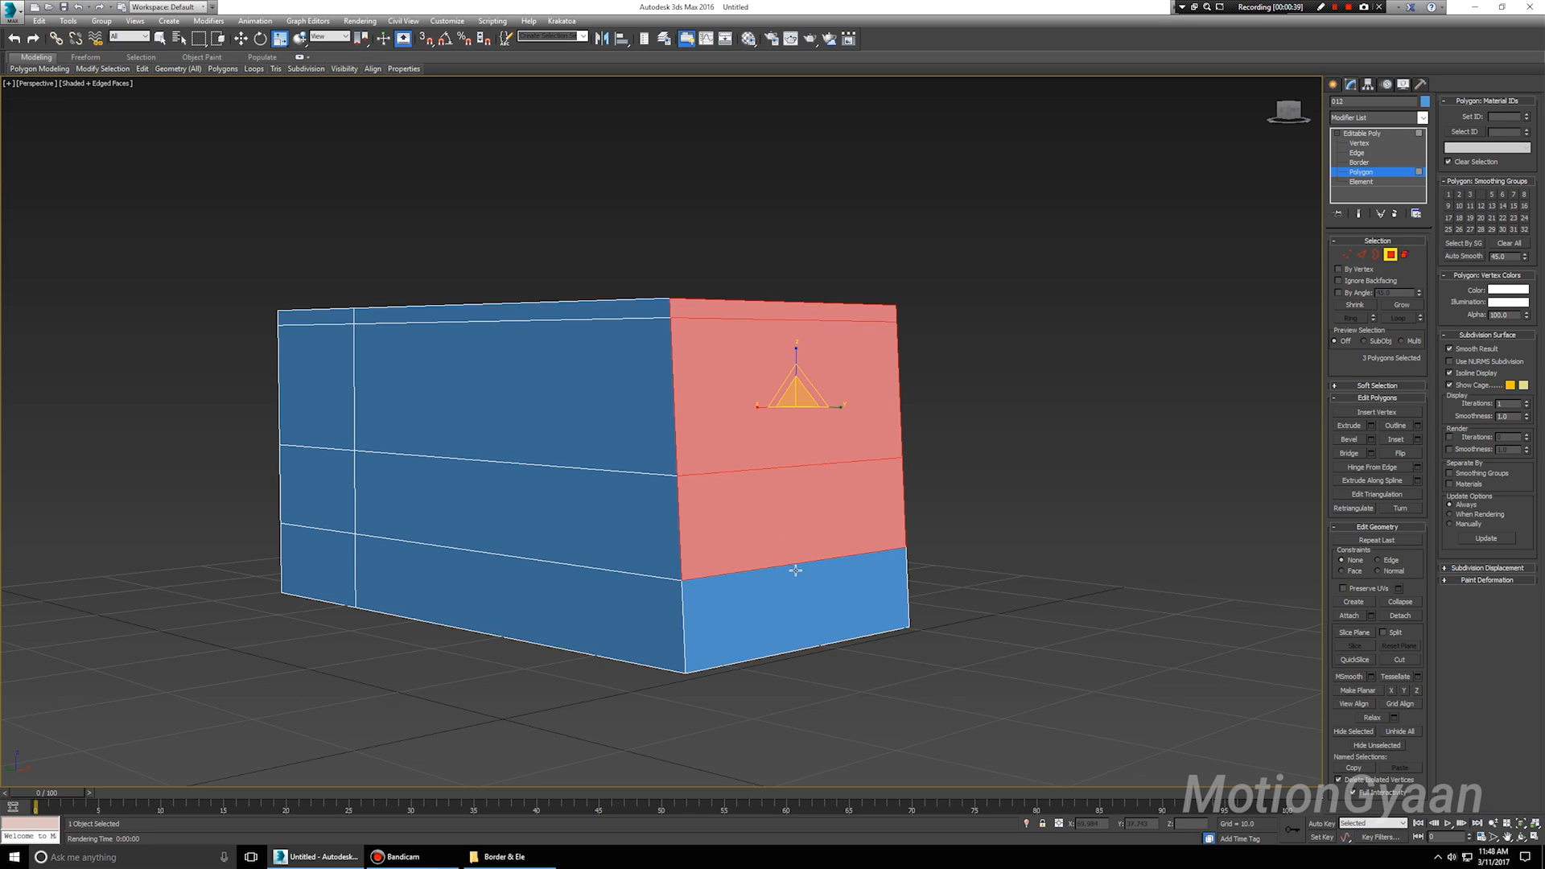
{"action": "left_click", "coordinate": [795, 572], "text": "ctrl"}
{"action": "middle_click_drag", "start_coordinate": [782, 500], "coordinate": [836, 503], "text": "alt"}
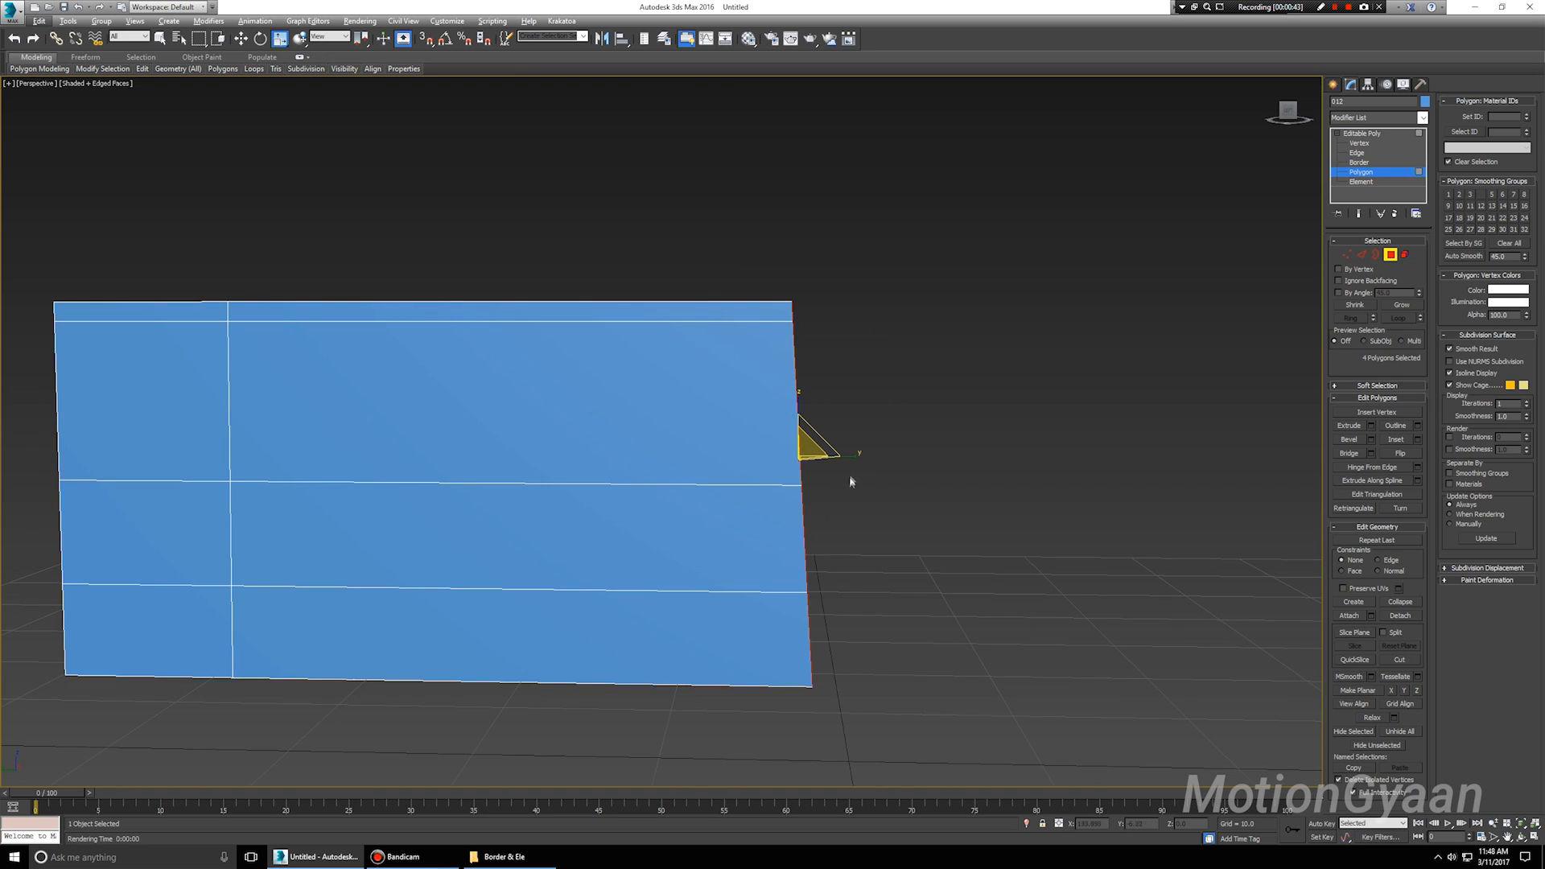
{"action": "left_click_drag", "start_coordinate": [857, 457], "coordinate": [342, 417]}
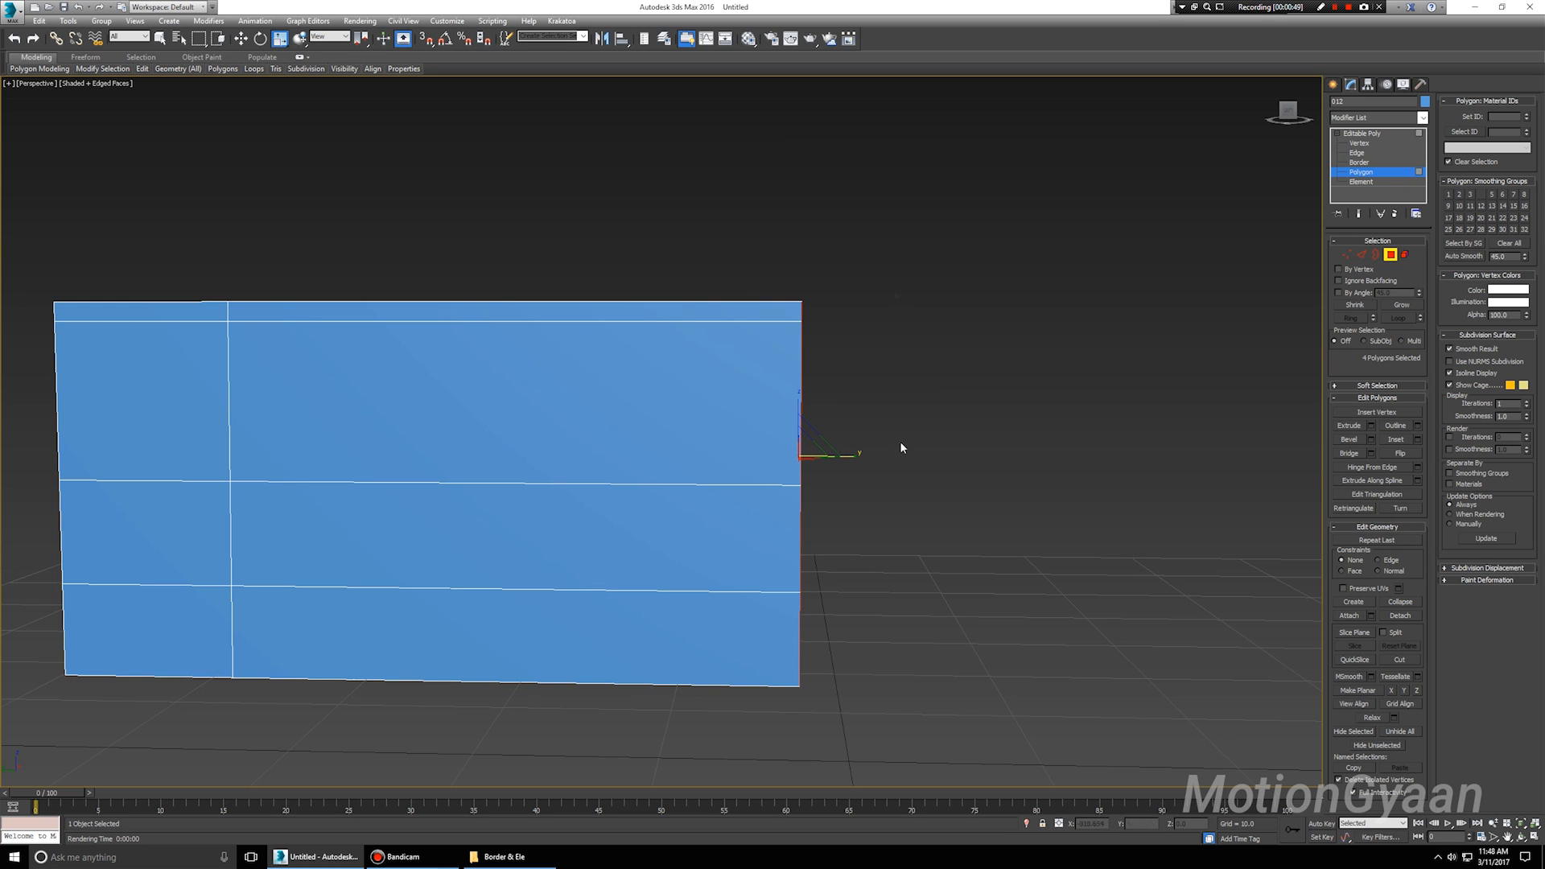
{"action": "middle_click_drag", "start_coordinate": [898, 561], "coordinate": [866, 505], "text": "alt"}
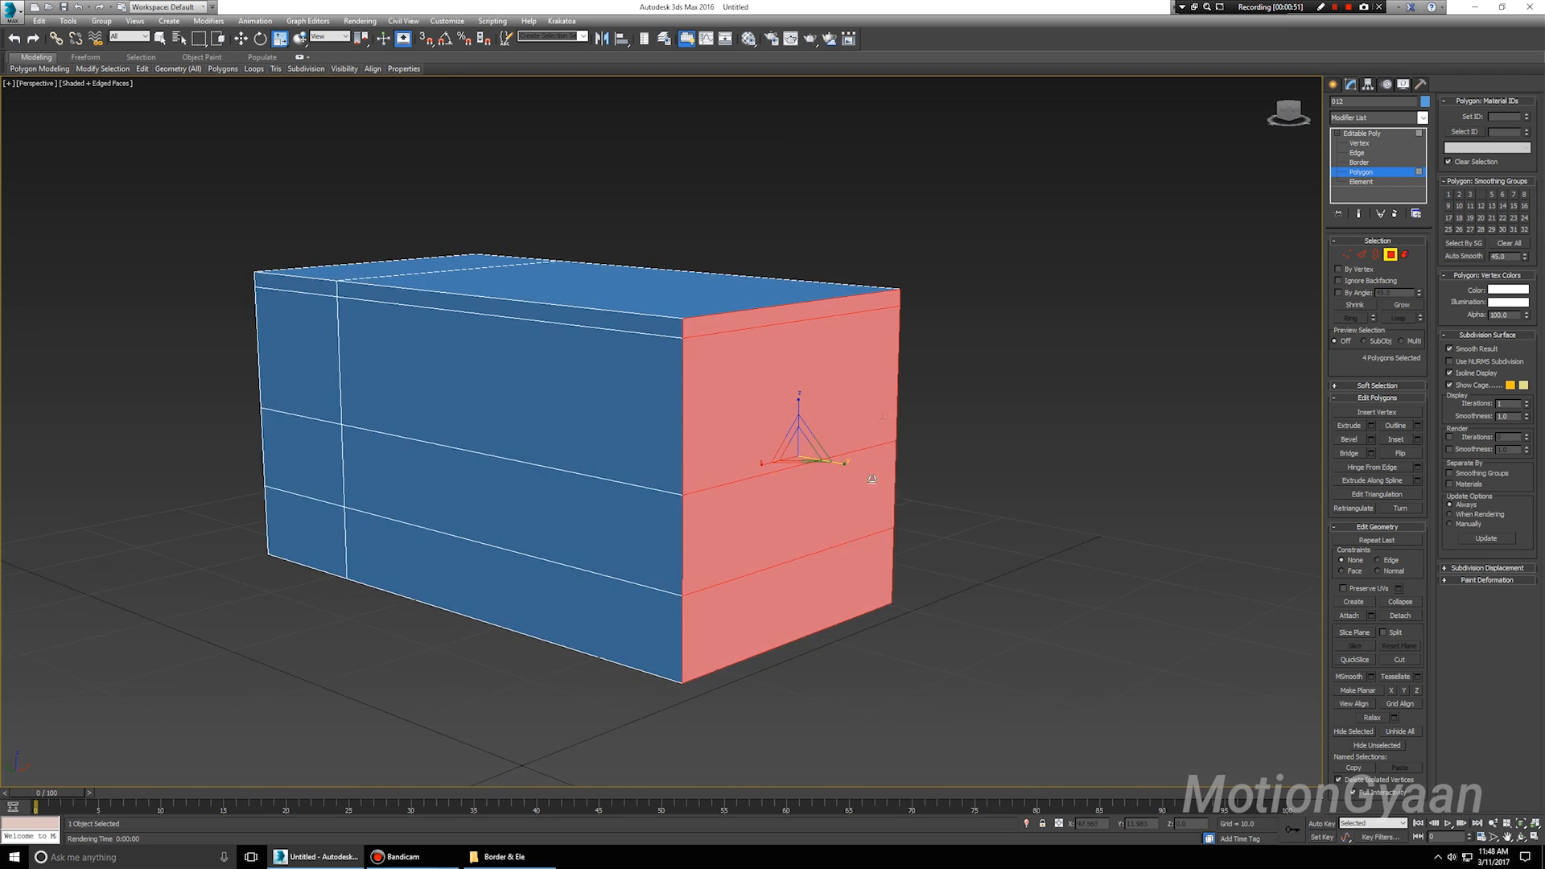
{"action": "middle_click_drag", "start_coordinate": [901, 455], "coordinate": [927, 413], "text": "alt"}
{"action": "left_click", "coordinate": [994, 435]}
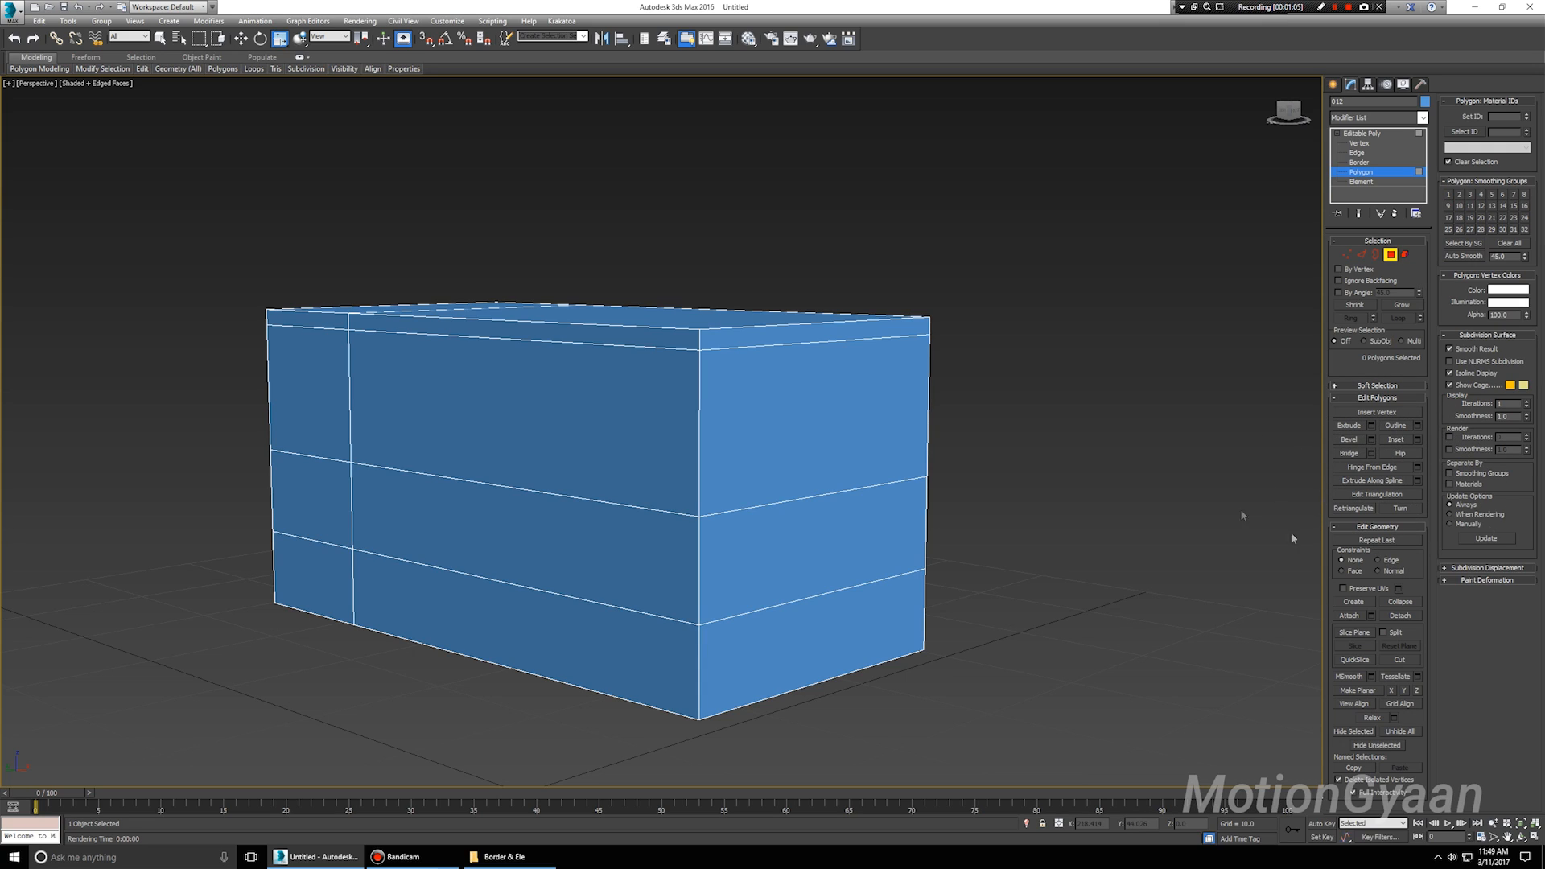
Try extruding the large upper end-face polygon outward by 12.375, and undo the extrusion.
{"action": "middle_click_drag", "start_coordinate": [763, 445], "coordinate": [790, 442], "text": "alt"}
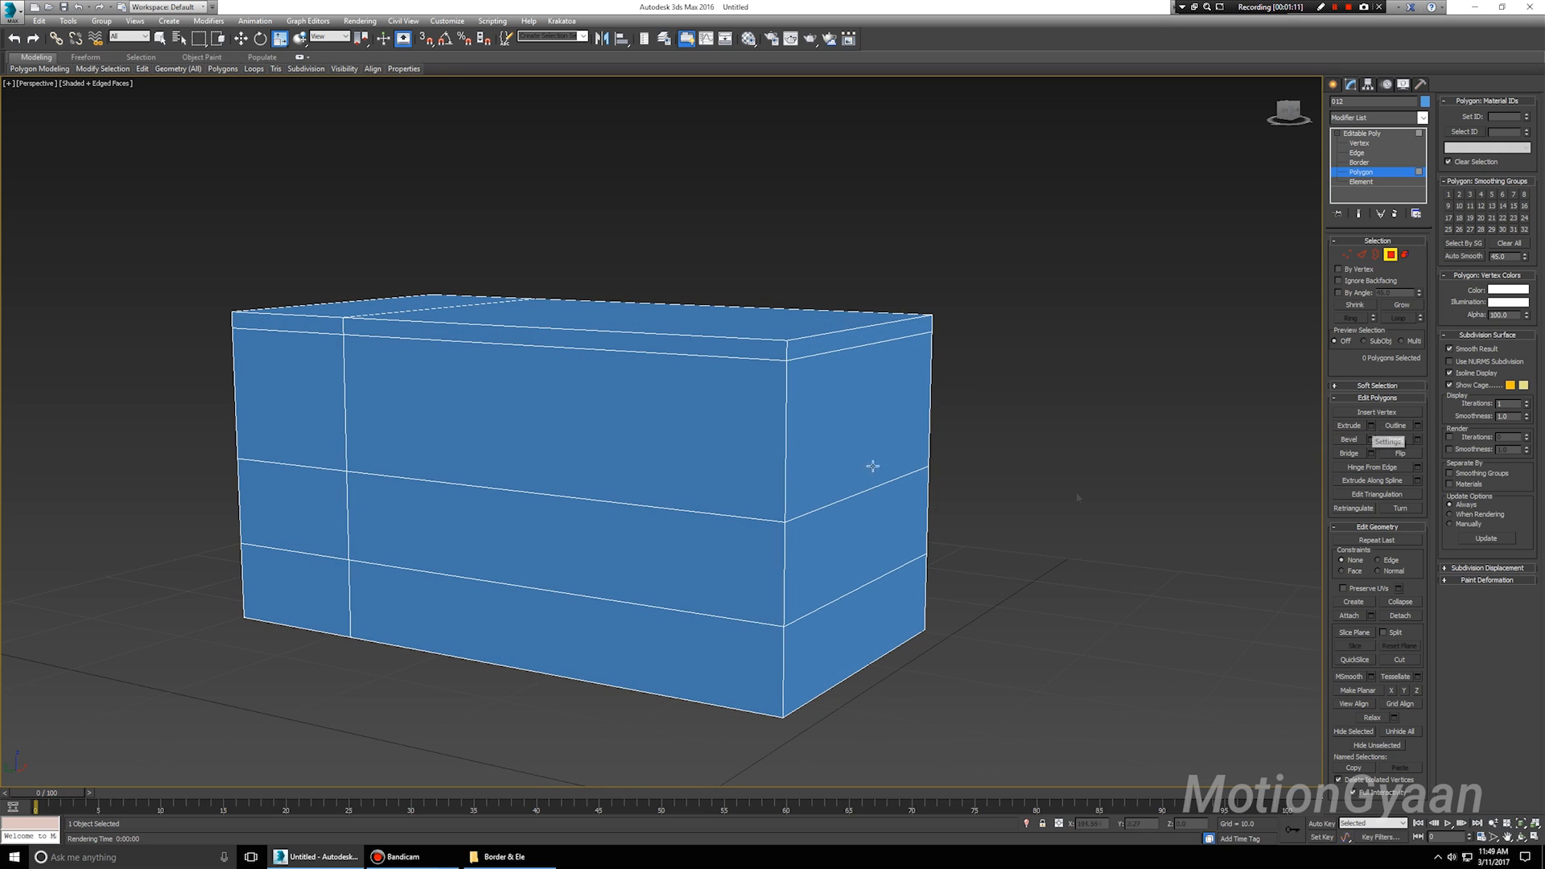
{"action": "middle_click_drag", "start_coordinate": [813, 432], "coordinate": [1046, 451], "text": "alt"}
{"action": "left_click", "coordinate": [805, 432]}
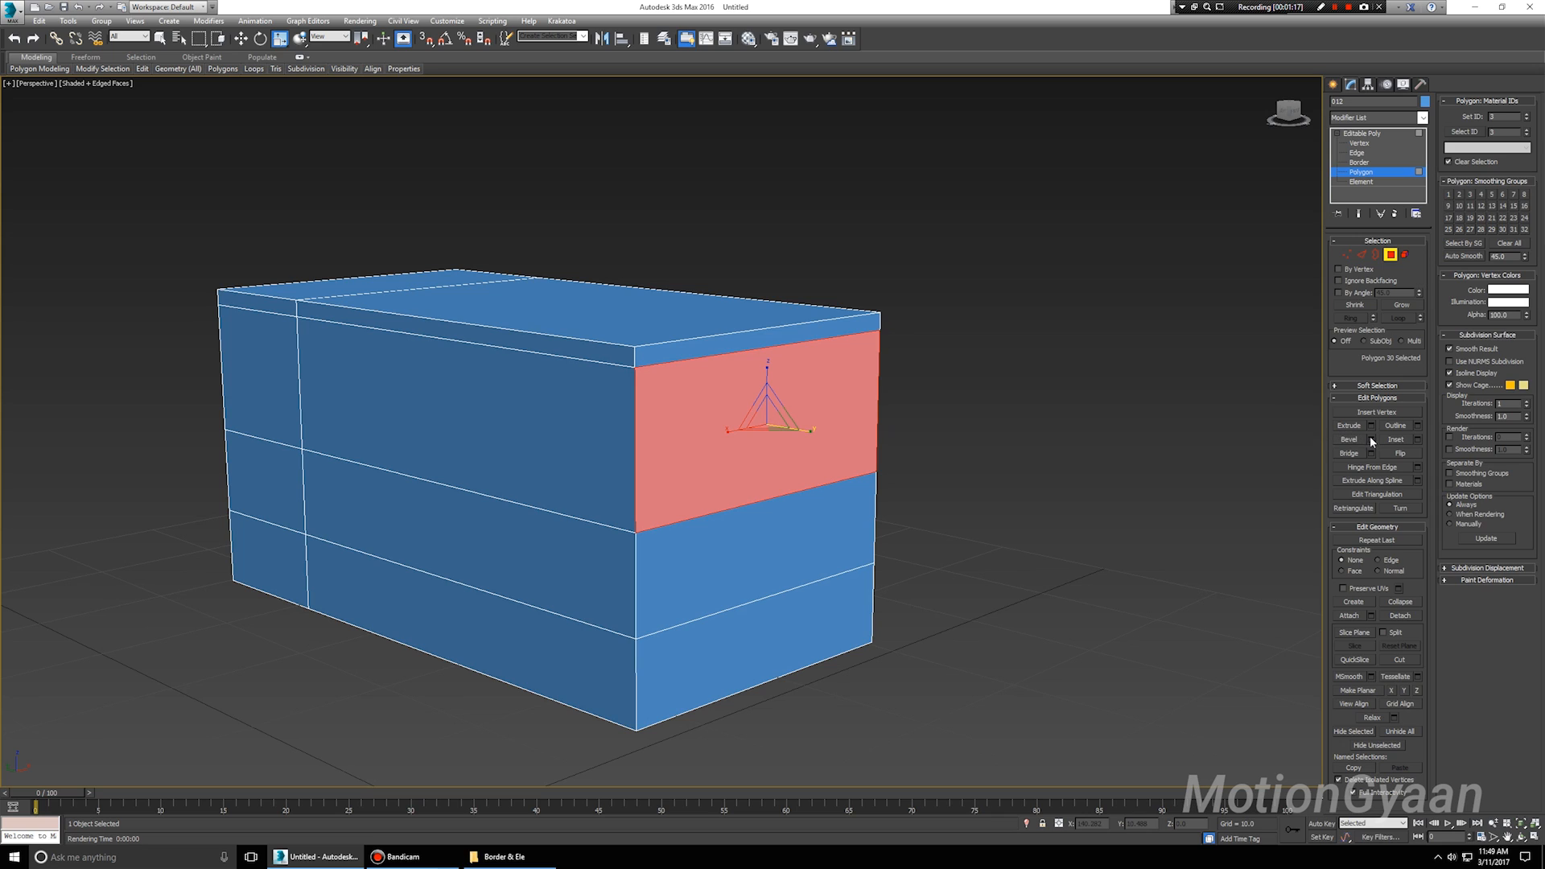
{"action": "key", "text": "w"}
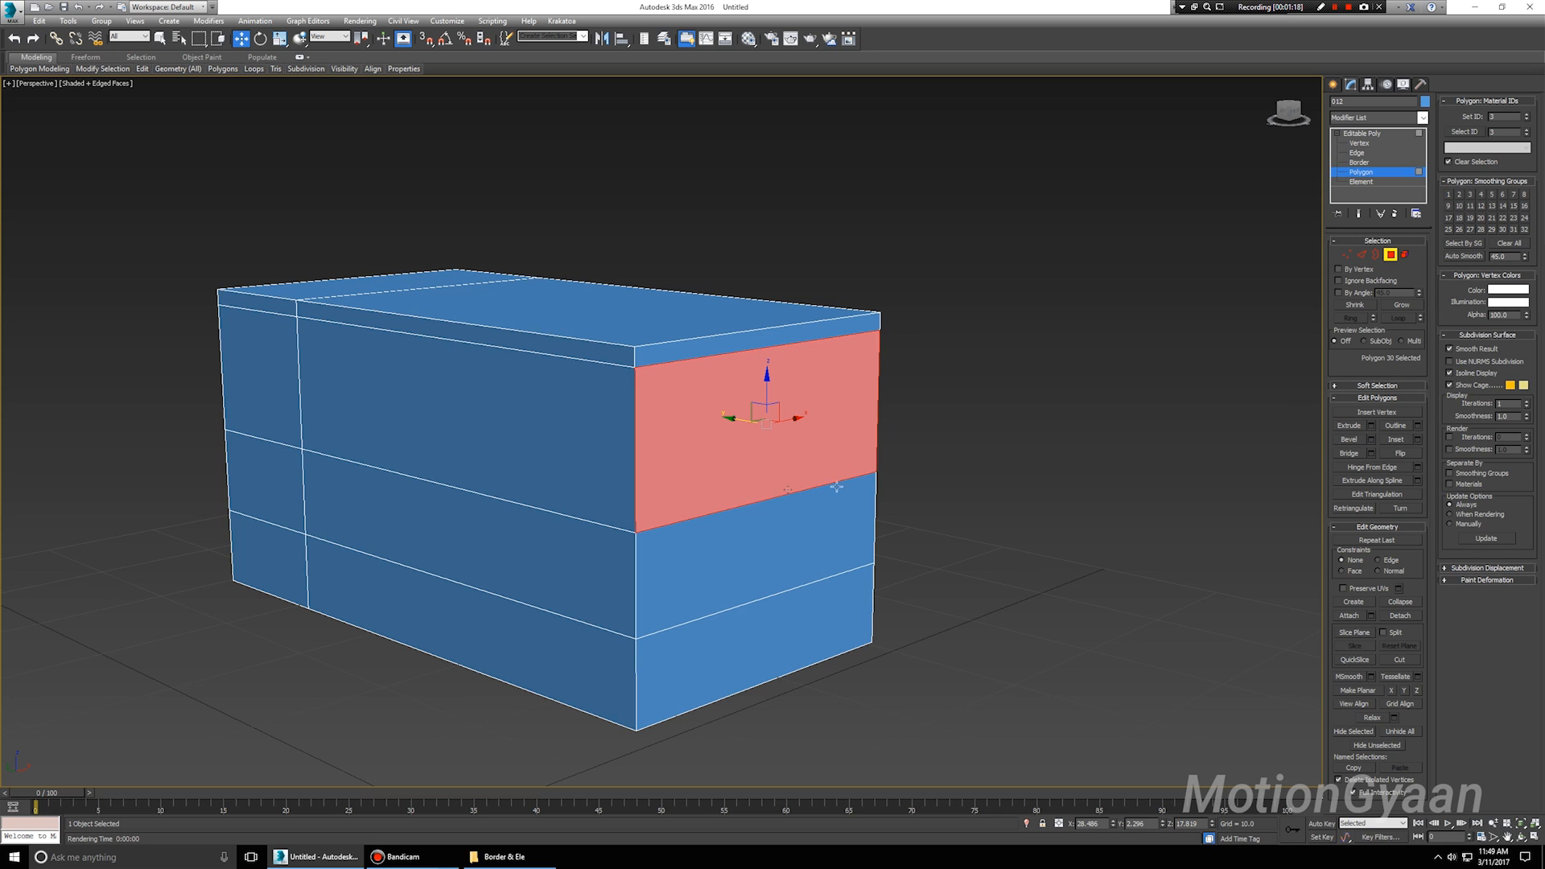
{"action": "left_click", "coordinate": [1370, 425]}
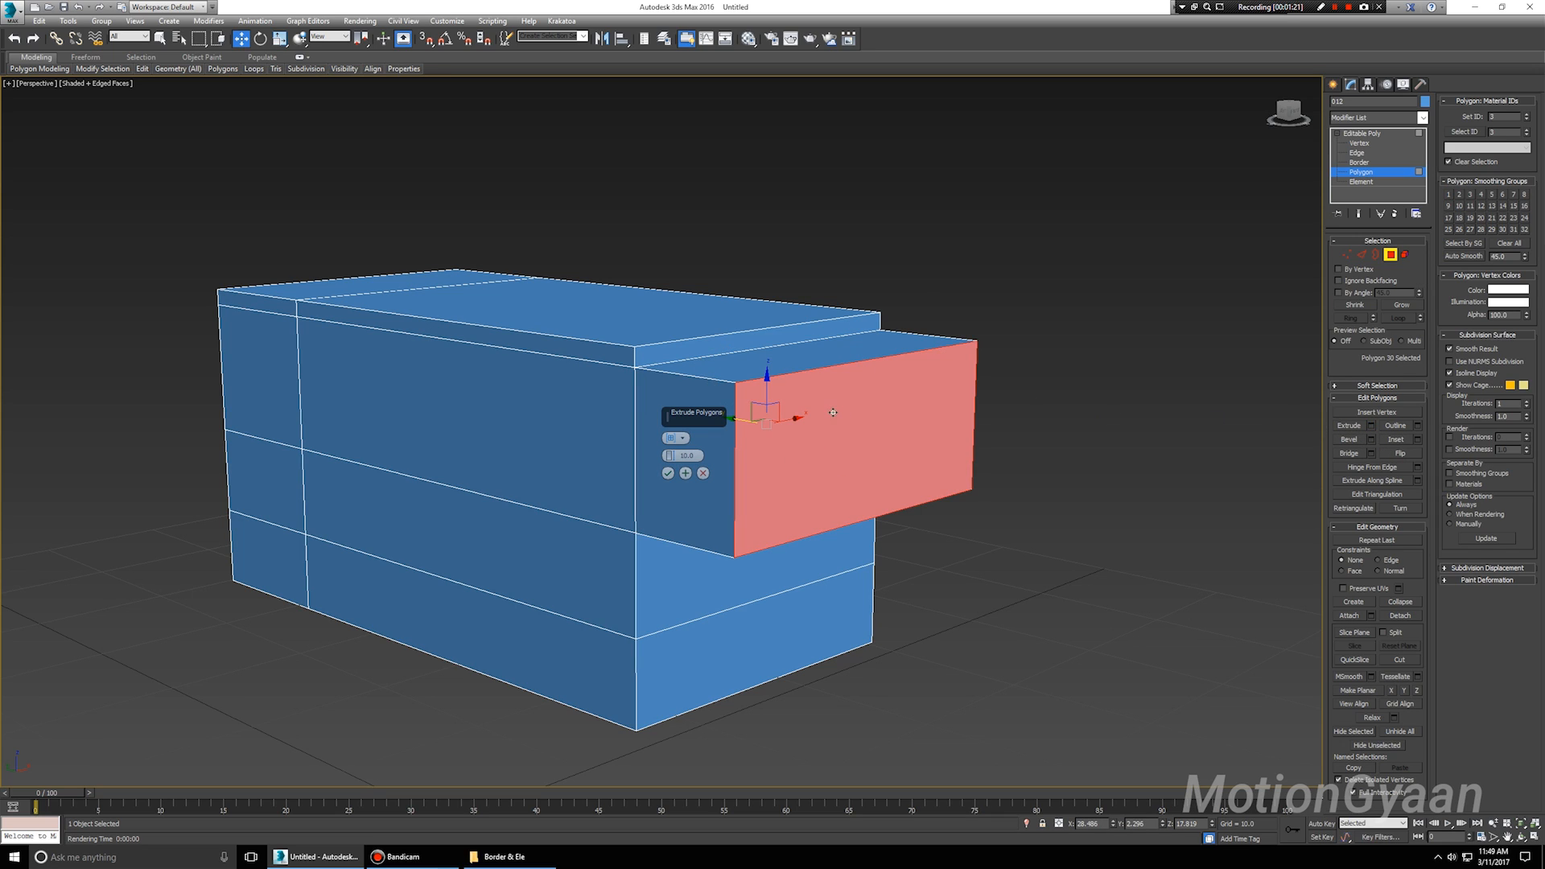
{"action": "middle_click_drag", "start_coordinate": [832, 412], "coordinate": [904, 428]}
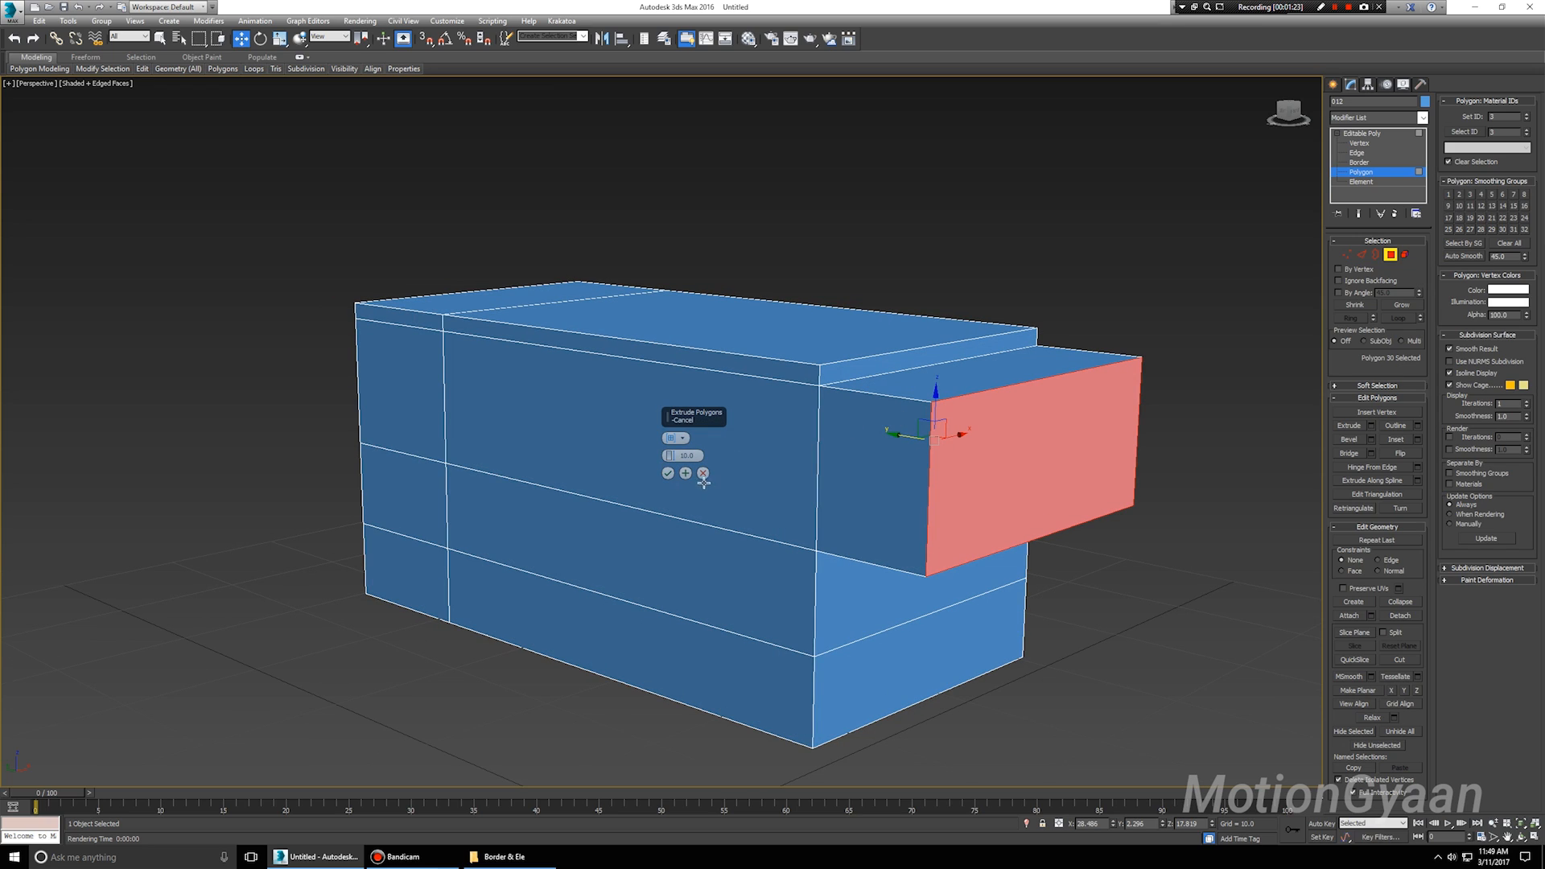
{"action": "mouse_move", "coordinate": [670, 456]}
{"action": "left_mouse_down"}
{"action": "mouse_move", "coordinate": [680, 404]}
{"action": "mouse_move", "coordinate": [701, 515]}
{"action": "mouse_move", "coordinate": [694, 435]}
{"action": "mouse_move", "coordinate": [697, 502]}
{"action": "mouse_move", "coordinate": [691, 459]}
{"action": "left_mouse_up"}
{"action": "left_click", "coordinate": [680, 441]}
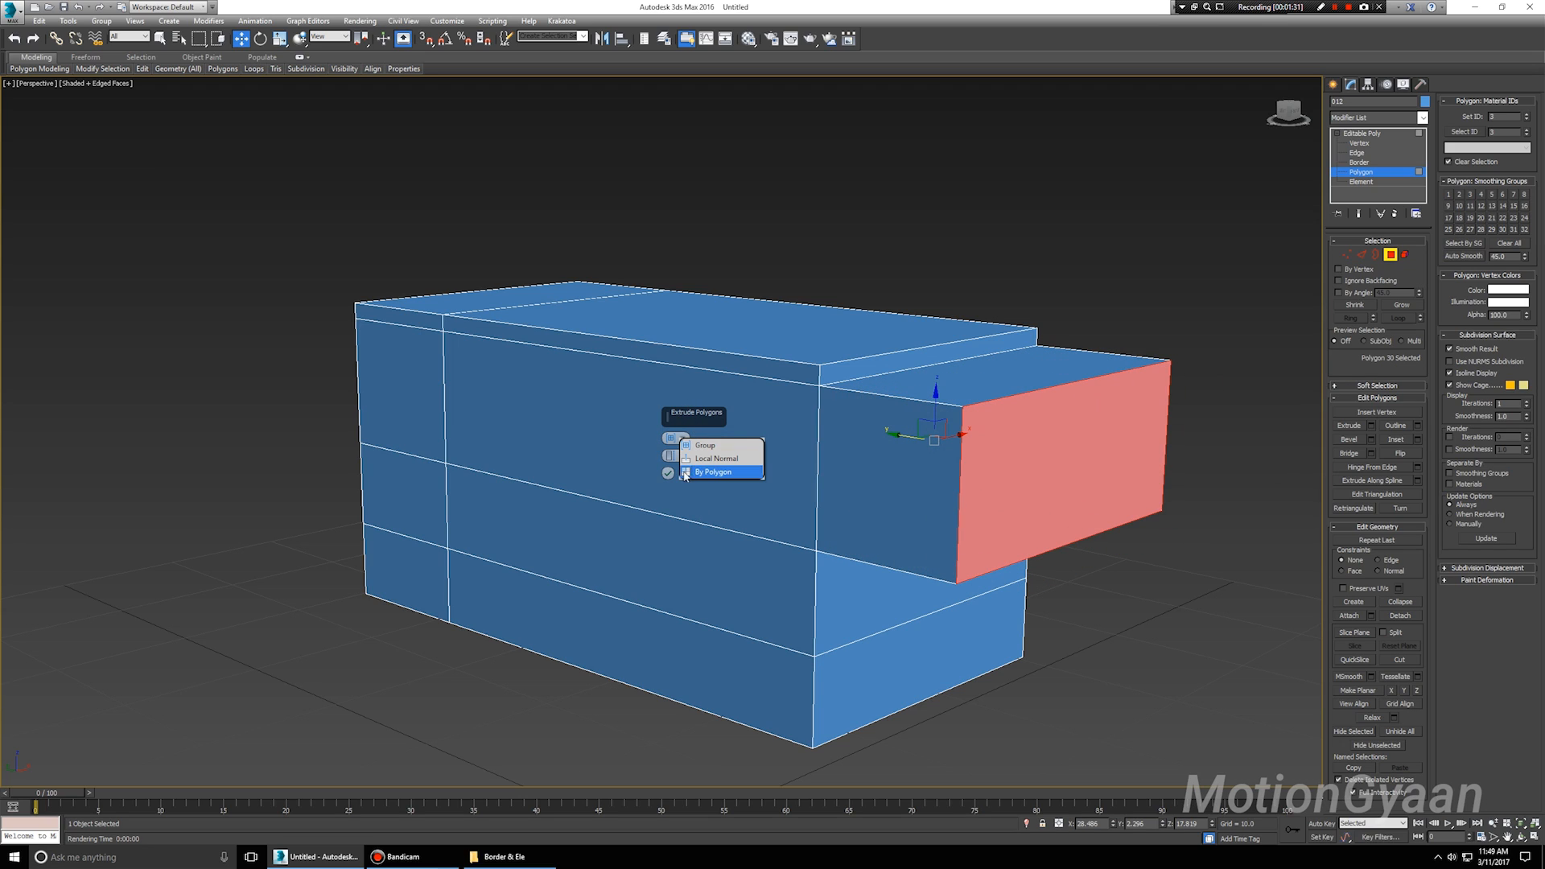
{"action": "left_click", "coordinate": [666, 474]}
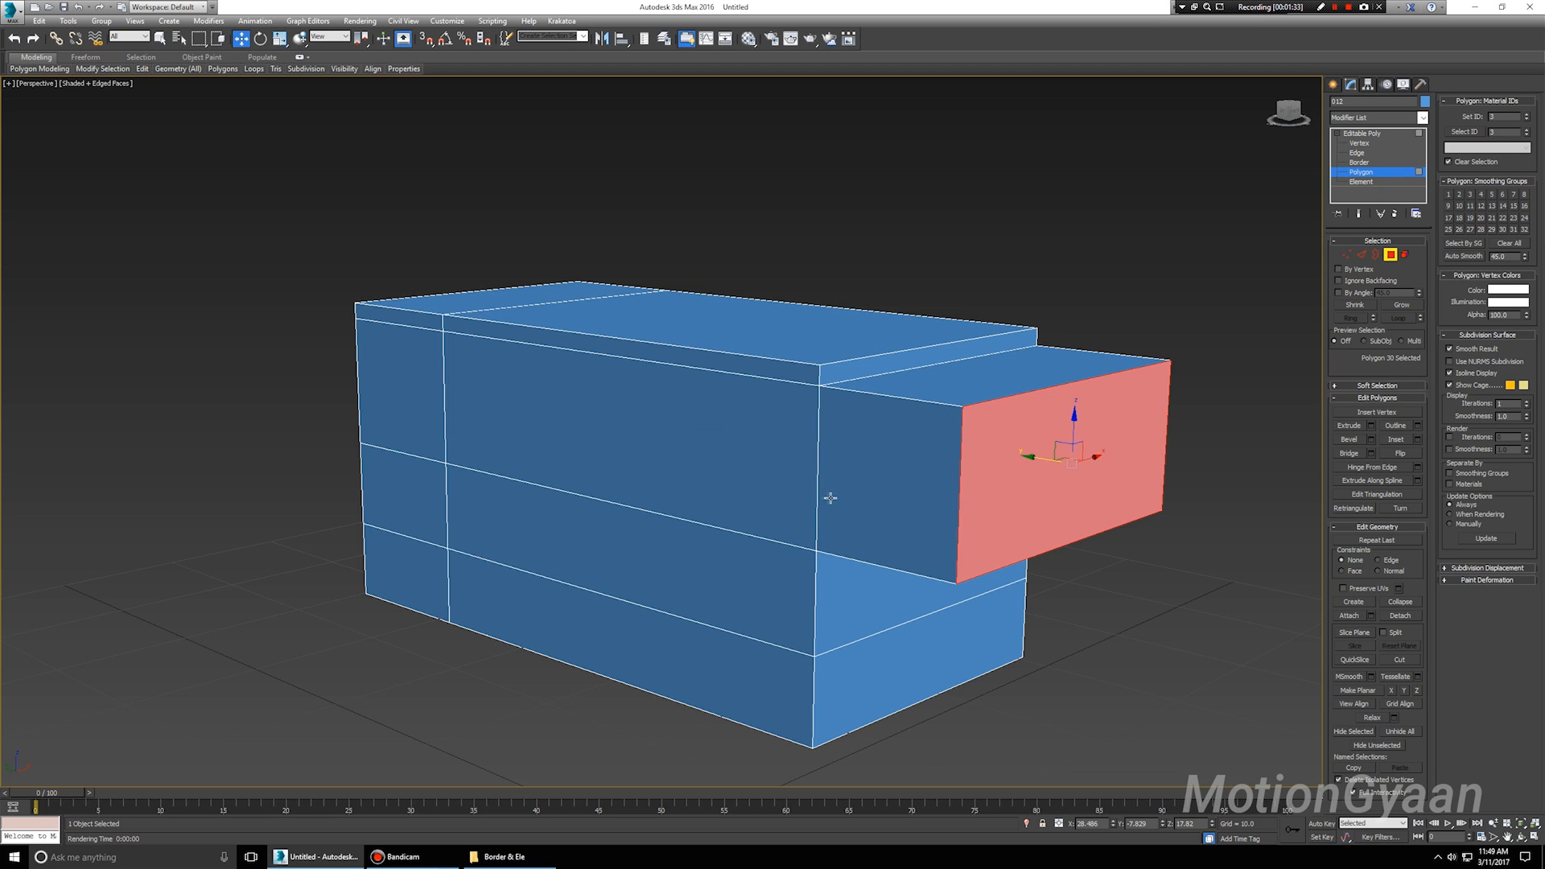
{"action": "key", "text": "ctrl+z"}
Try extruding all four end-face polygons outward by 12.375 with the Local Normal type, and discard the result.
{"action": "mouse_move", "coordinate": [931, 541]}
{"action": "middle_mouse_down", "text": "alt"}
{"action": "mouse_move", "coordinate": [942, 458]}
{"action": "mouse_move", "coordinate": [920, 552]}
{"action": "middle_mouse_up", "text": "alt"}
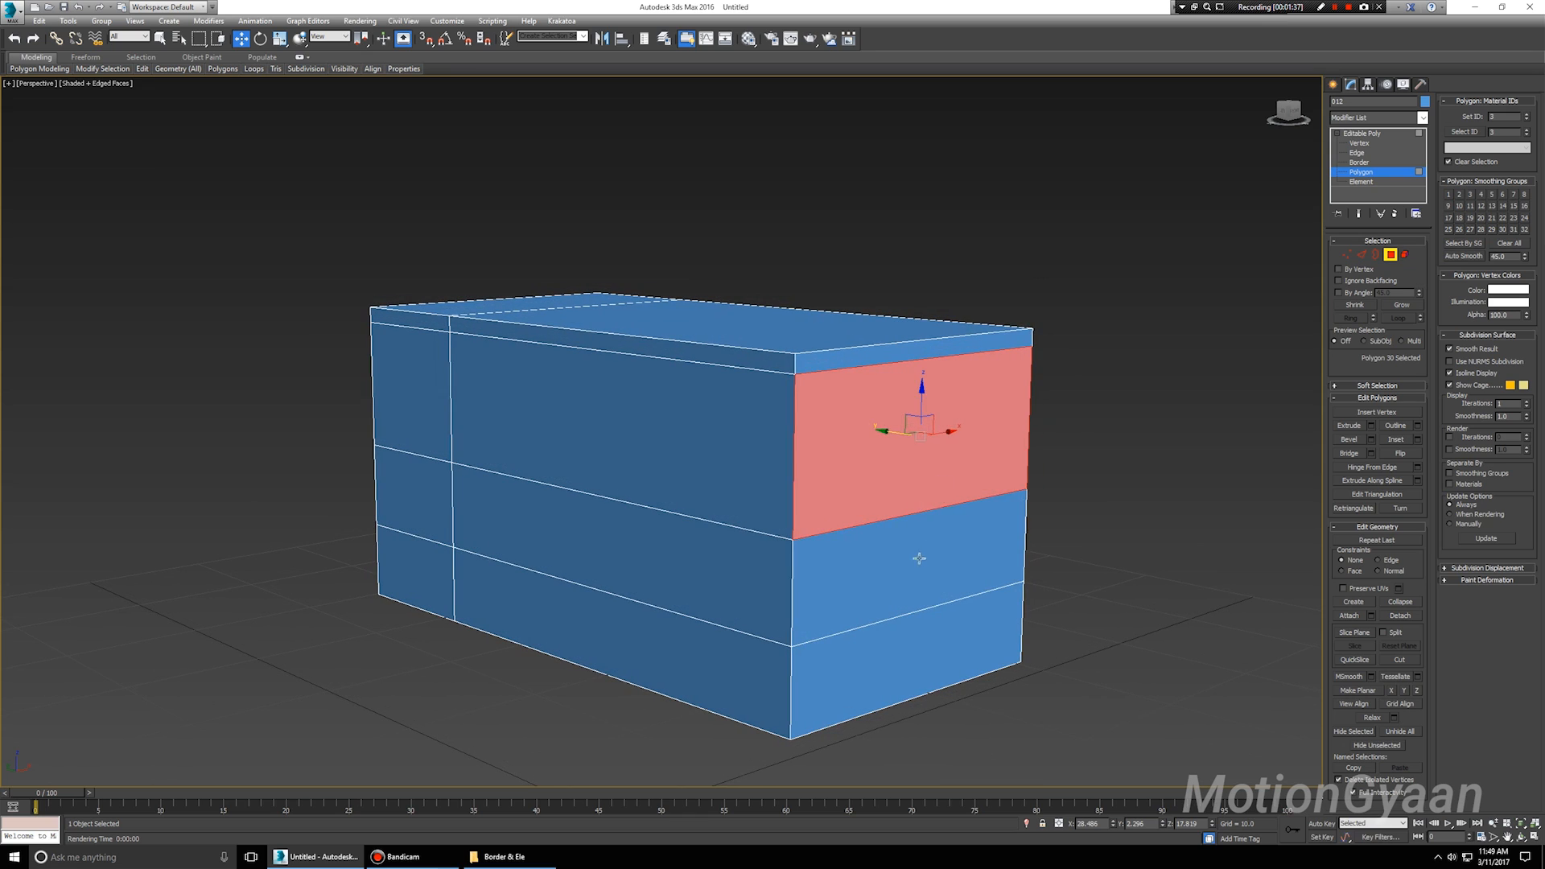
{"action": "left_click", "coordinate": [918, 558], "text": "ctrl"}
{"action": "left_click", "coordinate": [893, 629], "text": "ctrl"}
{"action": "middle_click_drag", "start_coordinate": [893, 629], "coordinate": [857, 520], "text": "alt"}
{"action": "left_click", "coordinate": [855, 373], "text": "ctrl"}
{"action": "middle_click_drag", "start_coordinate": [998, 541], "coordinate": [910, 439], "text": "alt"}
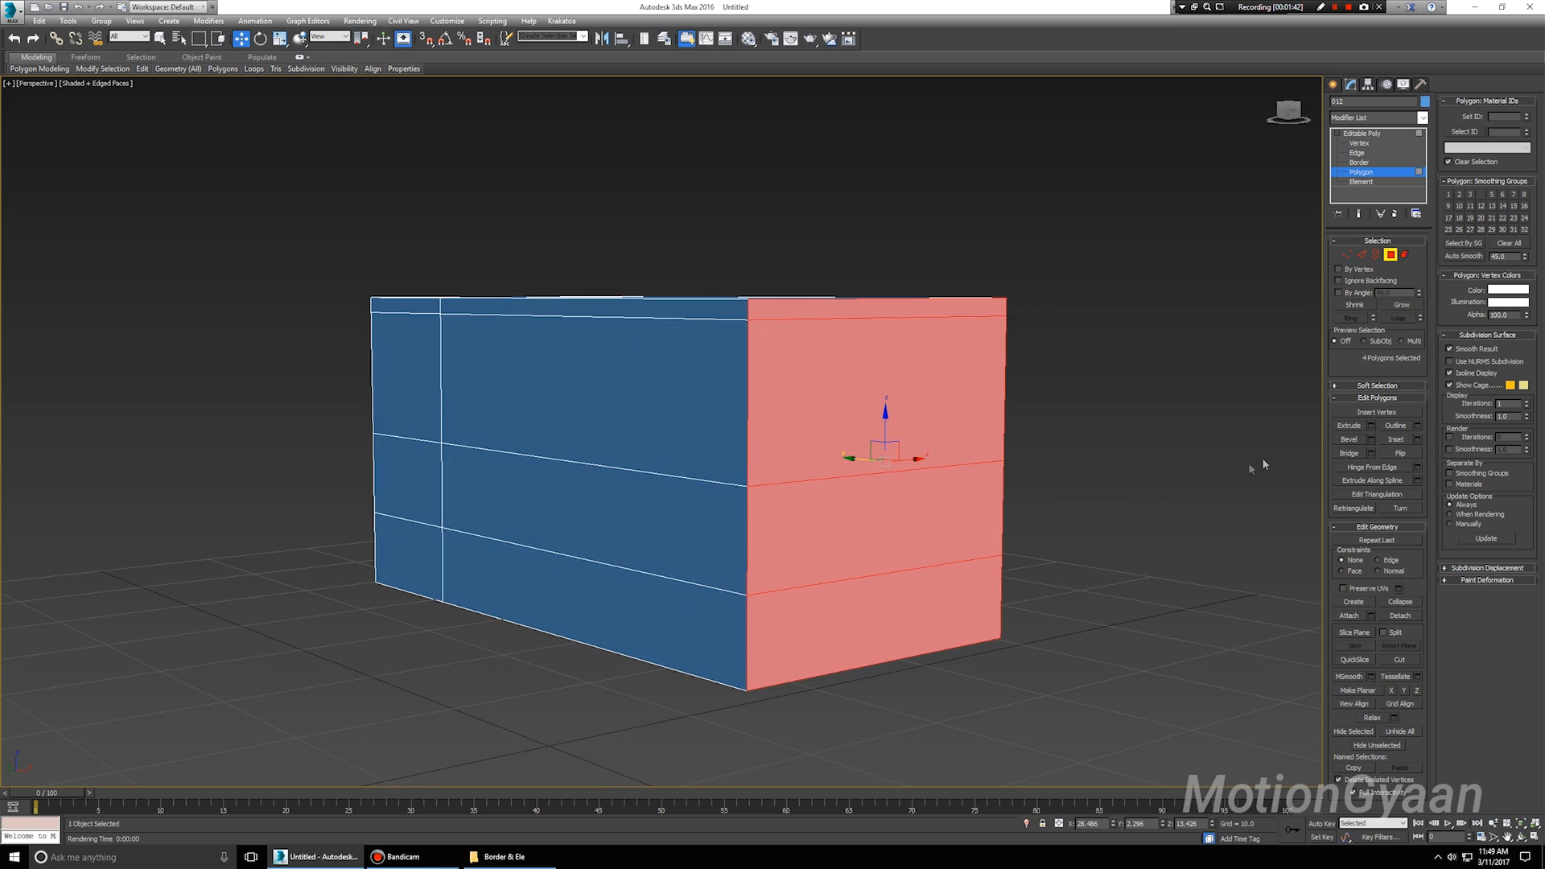
{"action": "left_click", "coordinate": [1371, 426]}
{"action": "middle_click_drag", "start_coordinate": [855, 456], "coordinate": [712, 382], "text": "alt"}
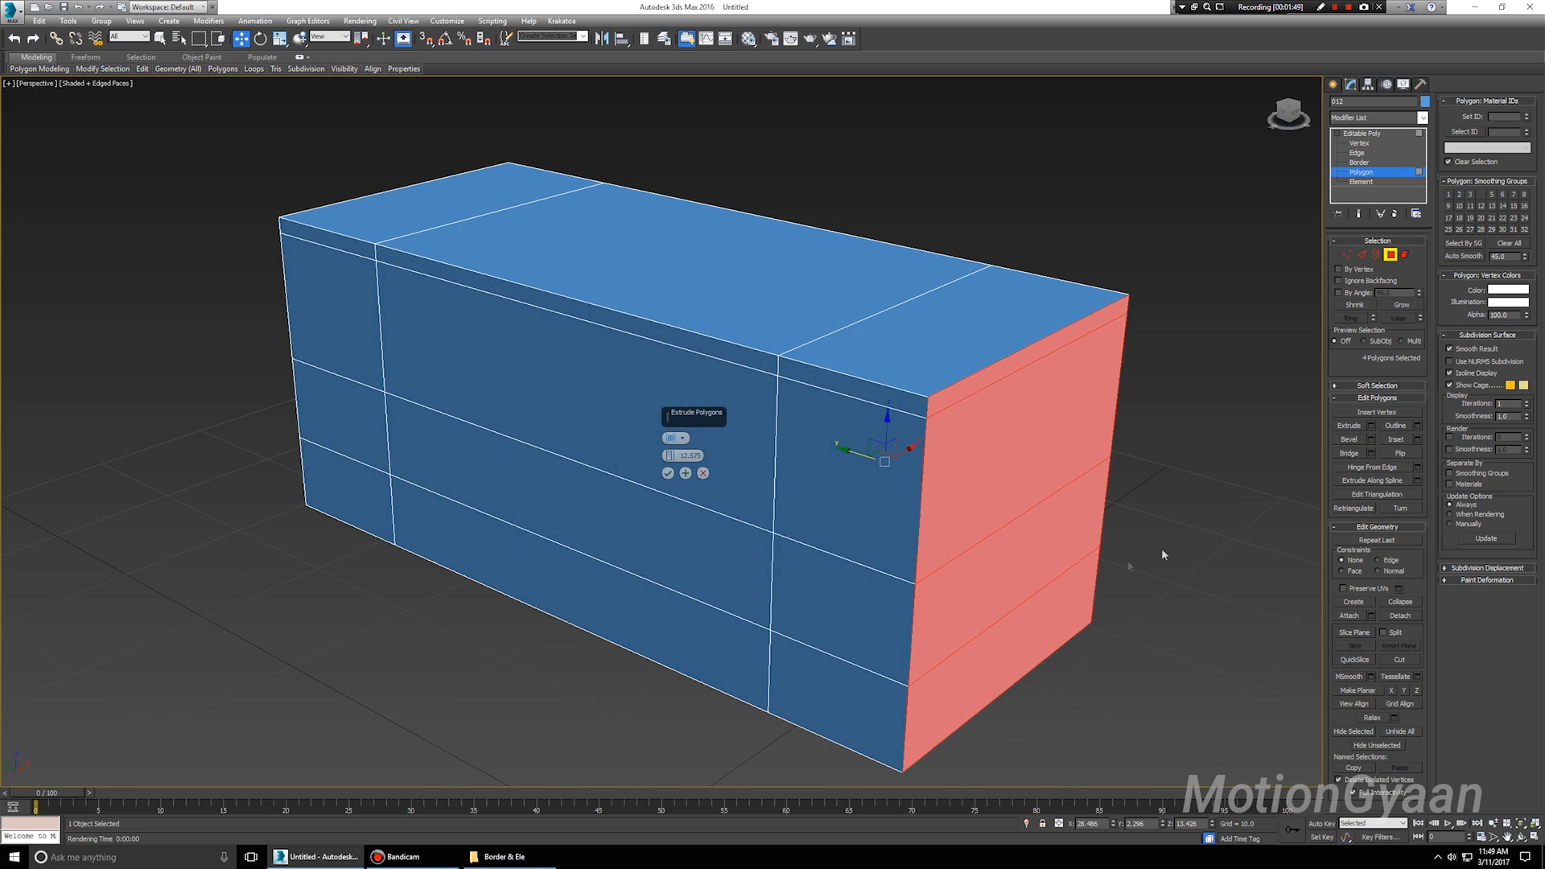
{"action": "left_click", "coordinate": [680, 438]}
{"action": "left_click", "coordinate": [715, 459]}
{"action": "left_click", "coordinate": [680, 438]}
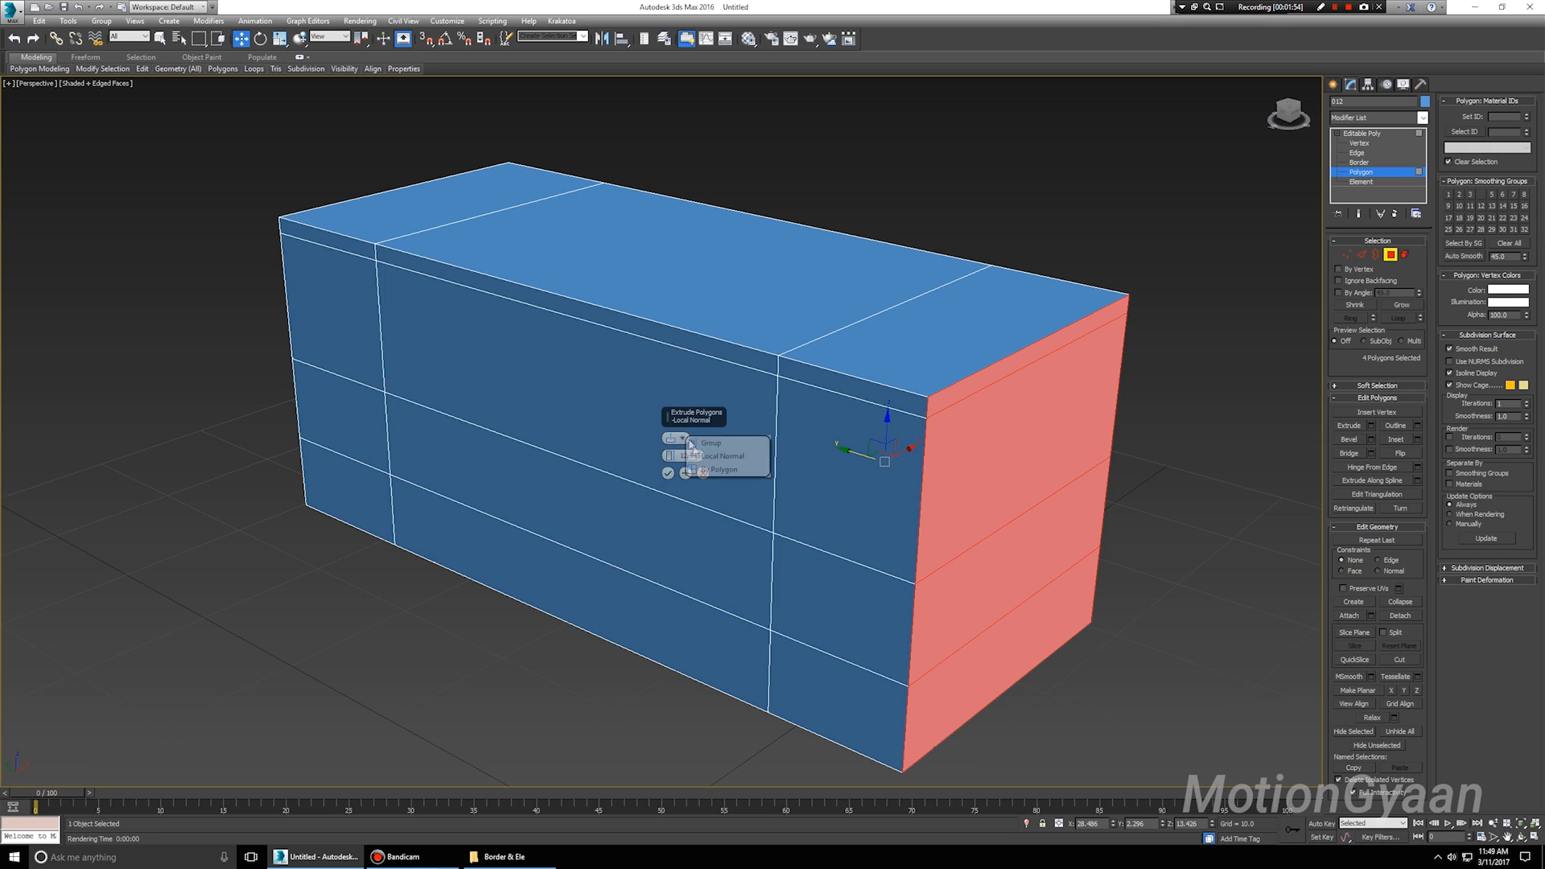
{"action": "left_click", "coordinate": [685, 472]}
{"action": "left_click", "coordinate": [1075, 465]}
Select all four end-face polygons again and preview extruding them inward with the By Polygon type.
{"action": "left_click", "coordinate": [913, 420]}
{"action": "left_click", "coordinate": [860, 322], "text": "ctrl"}
{"action": "left_click", "coordinate": [904, 545], "text": "ctrl"}
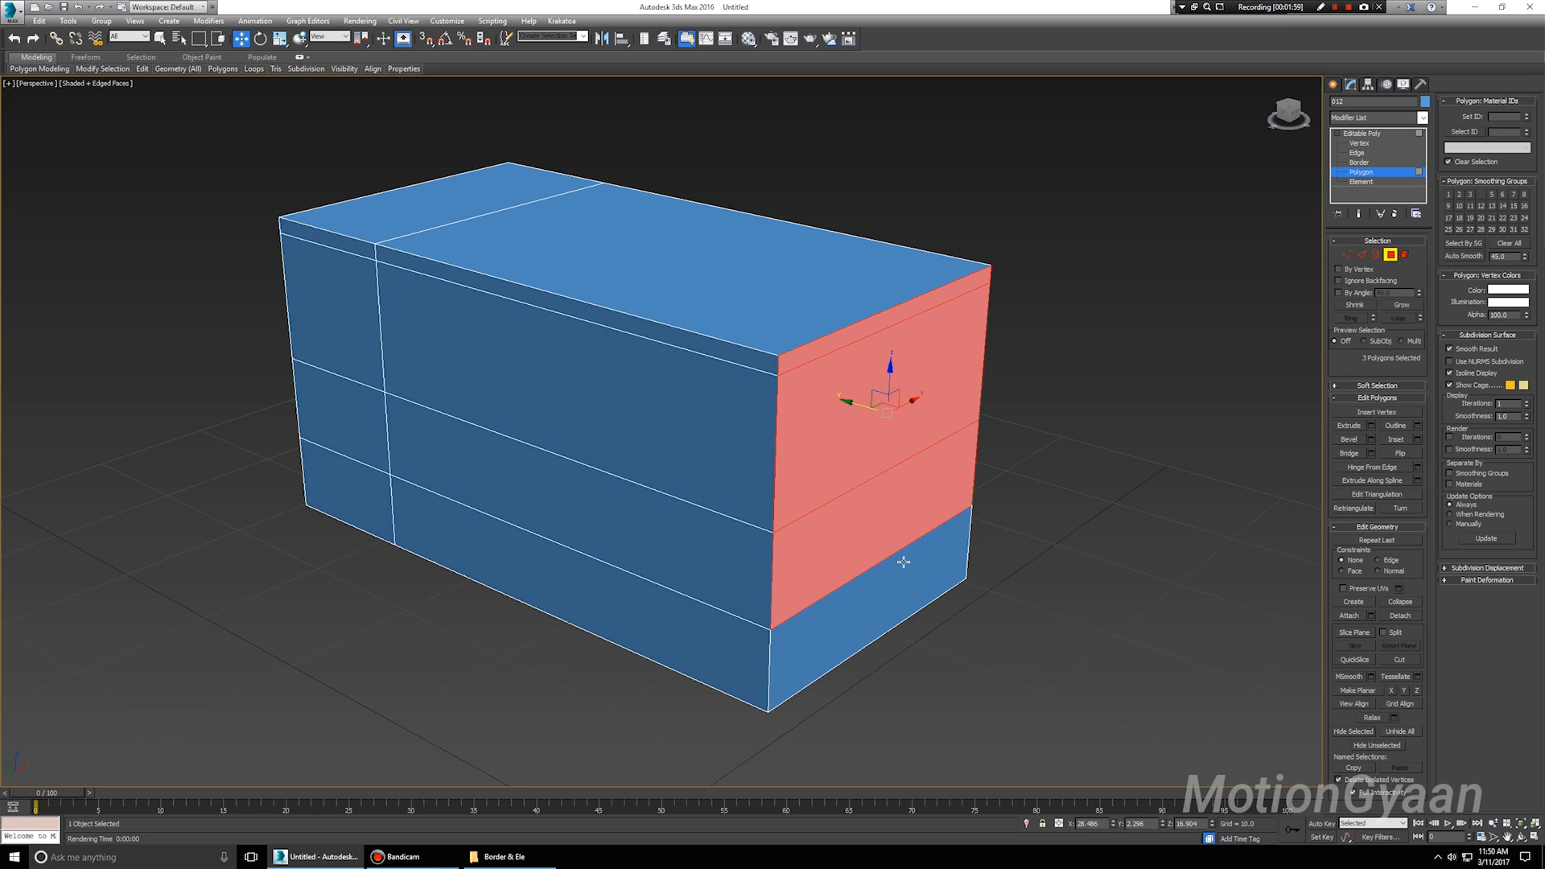
{"action": "left_click", "coordinate": [904, 562], "text": "ctrl"}
{"action": "left_click", "coordinate": [1372, 425]}
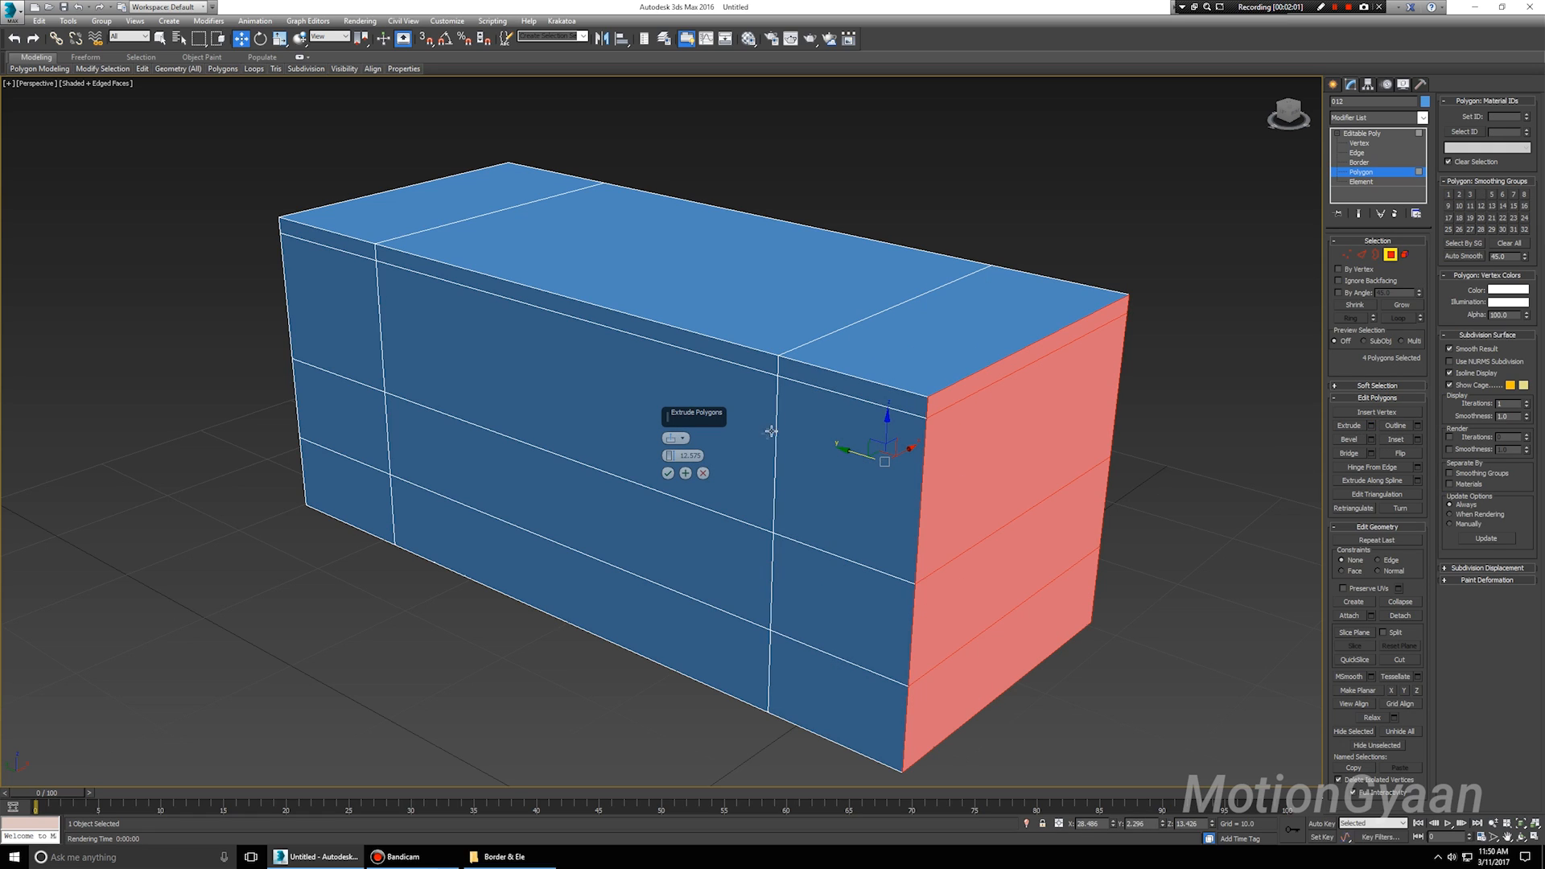
{"action": "left_click", "coordinate": [680, 441]}
{"action": "left_click", "coordinate": [714, 474]}
{"action": "left_click_drag", "start_coordinate": [671, 457], "coordinate": [723, 582]}
{"action": "middle_click_drag", "start_coordinate": [1006, 531], "coordinate": [898, 512], "text": "alt"}
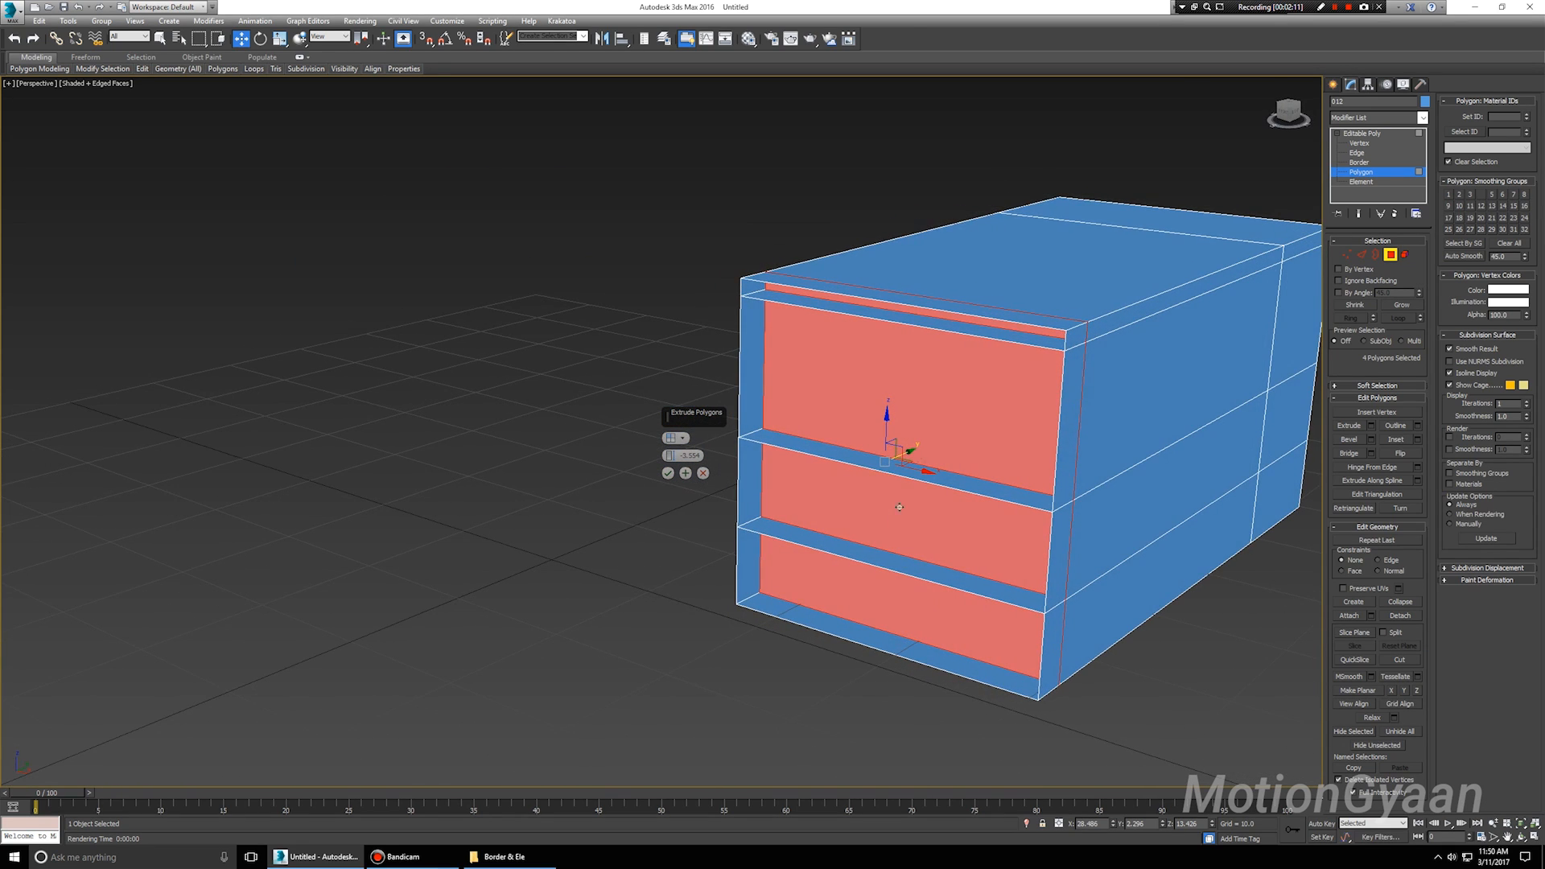
Compare the By Polygon and Local Normal types on the inward extrusion preview, and cancel the extrusion.
{"action": "left_click", "coordinate": [674, 438]}
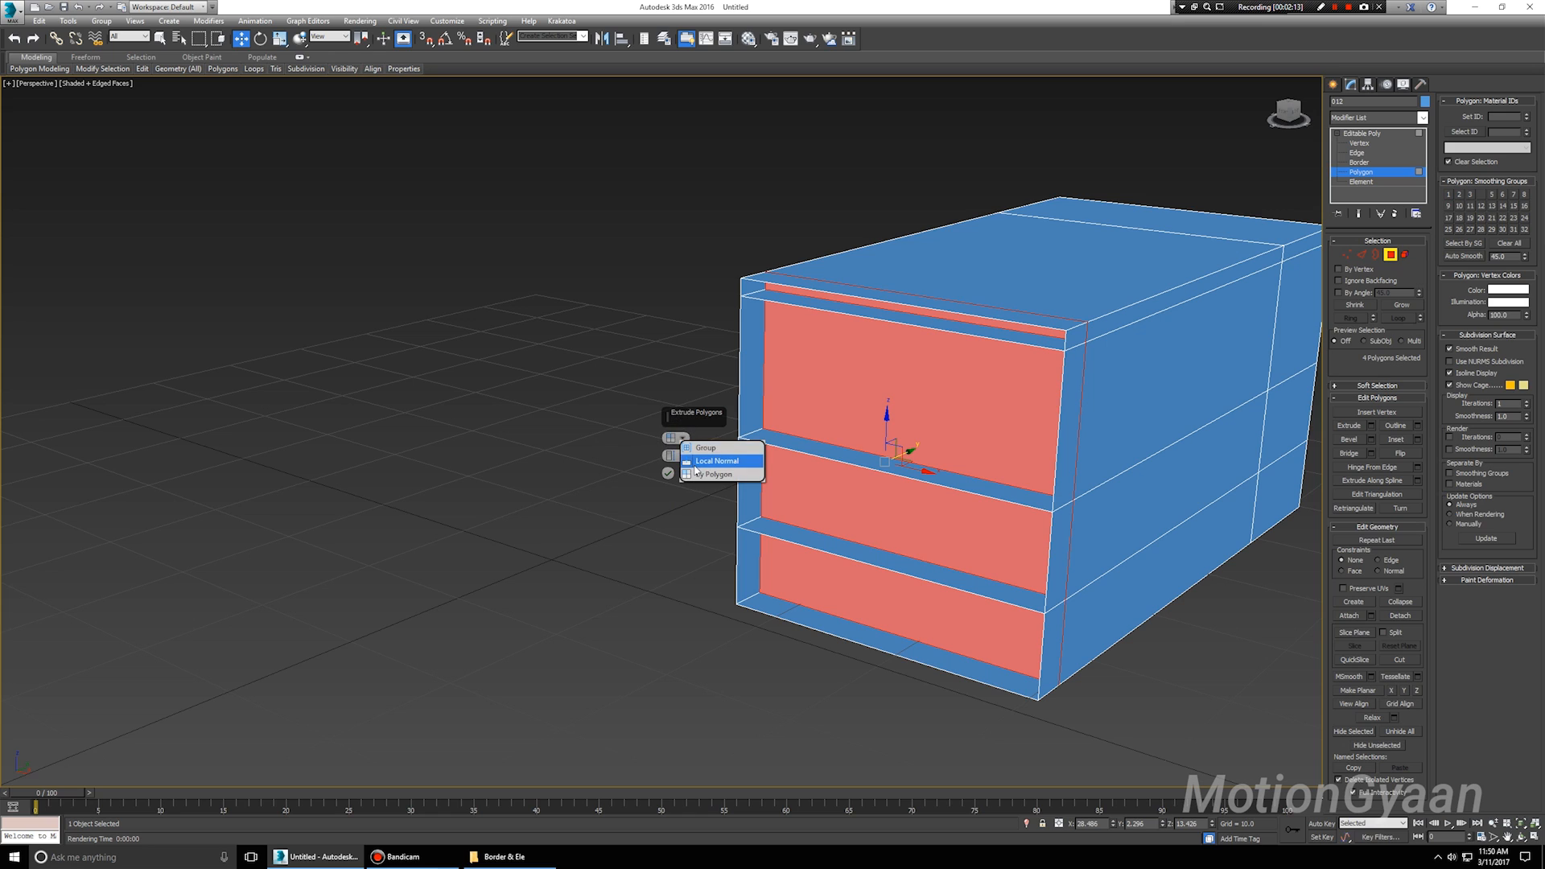
{"action": "left_click", "coordinate": [697, 461]}
{"action": "middle_click_drag", "start_coordinate": [893, 470], "coordinate": [820, 479], "text": "alt"}
{"action": "left_click", "coordinate": [676, 438]}
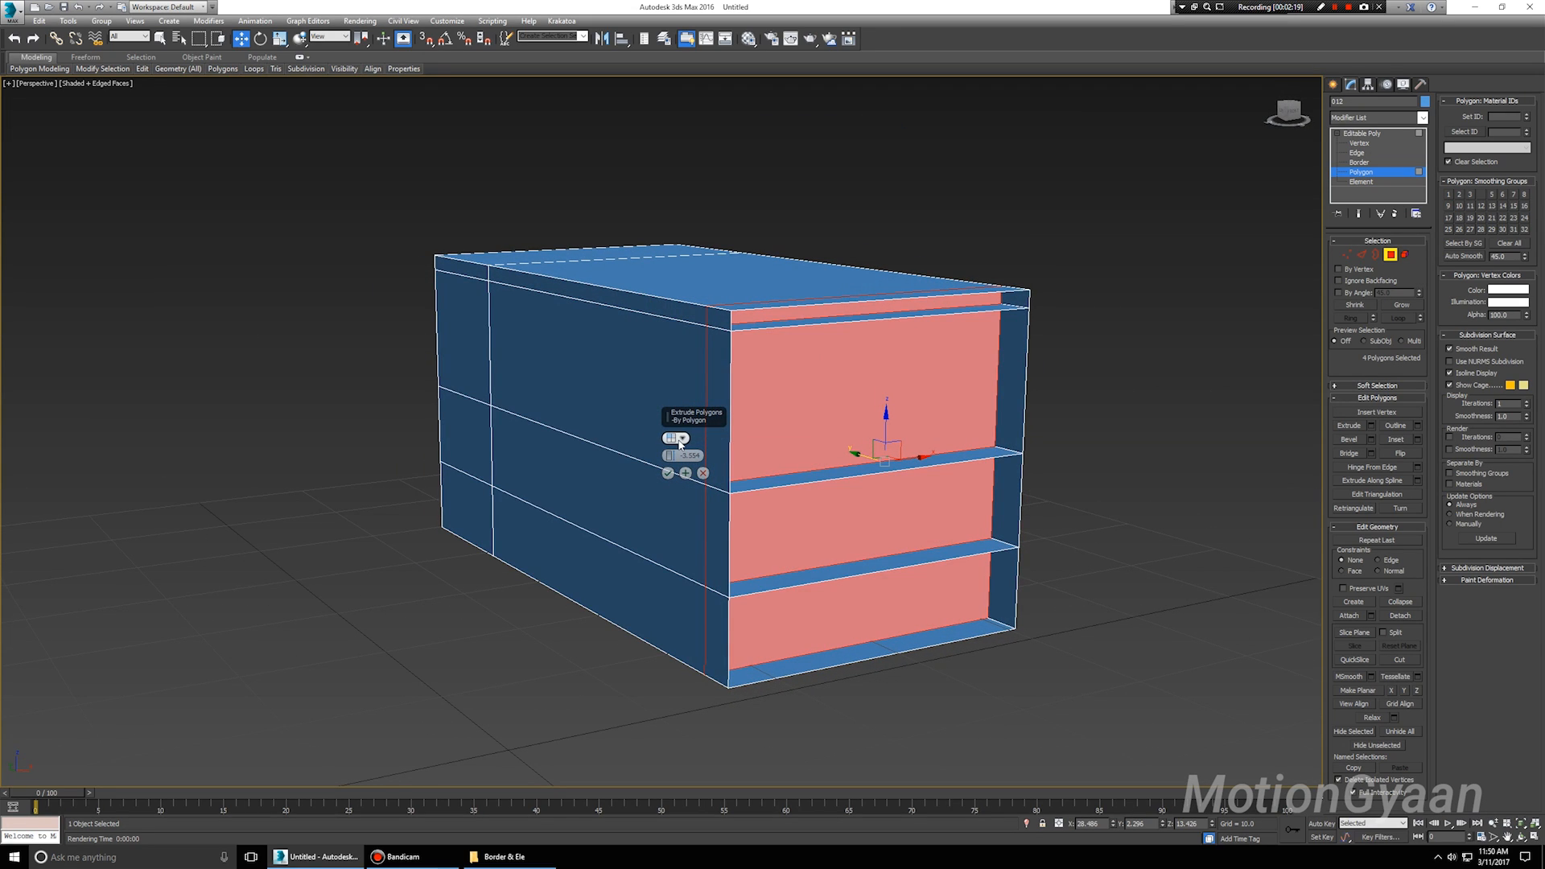
{"action": "left_click", "coordinate": [679, 441]}
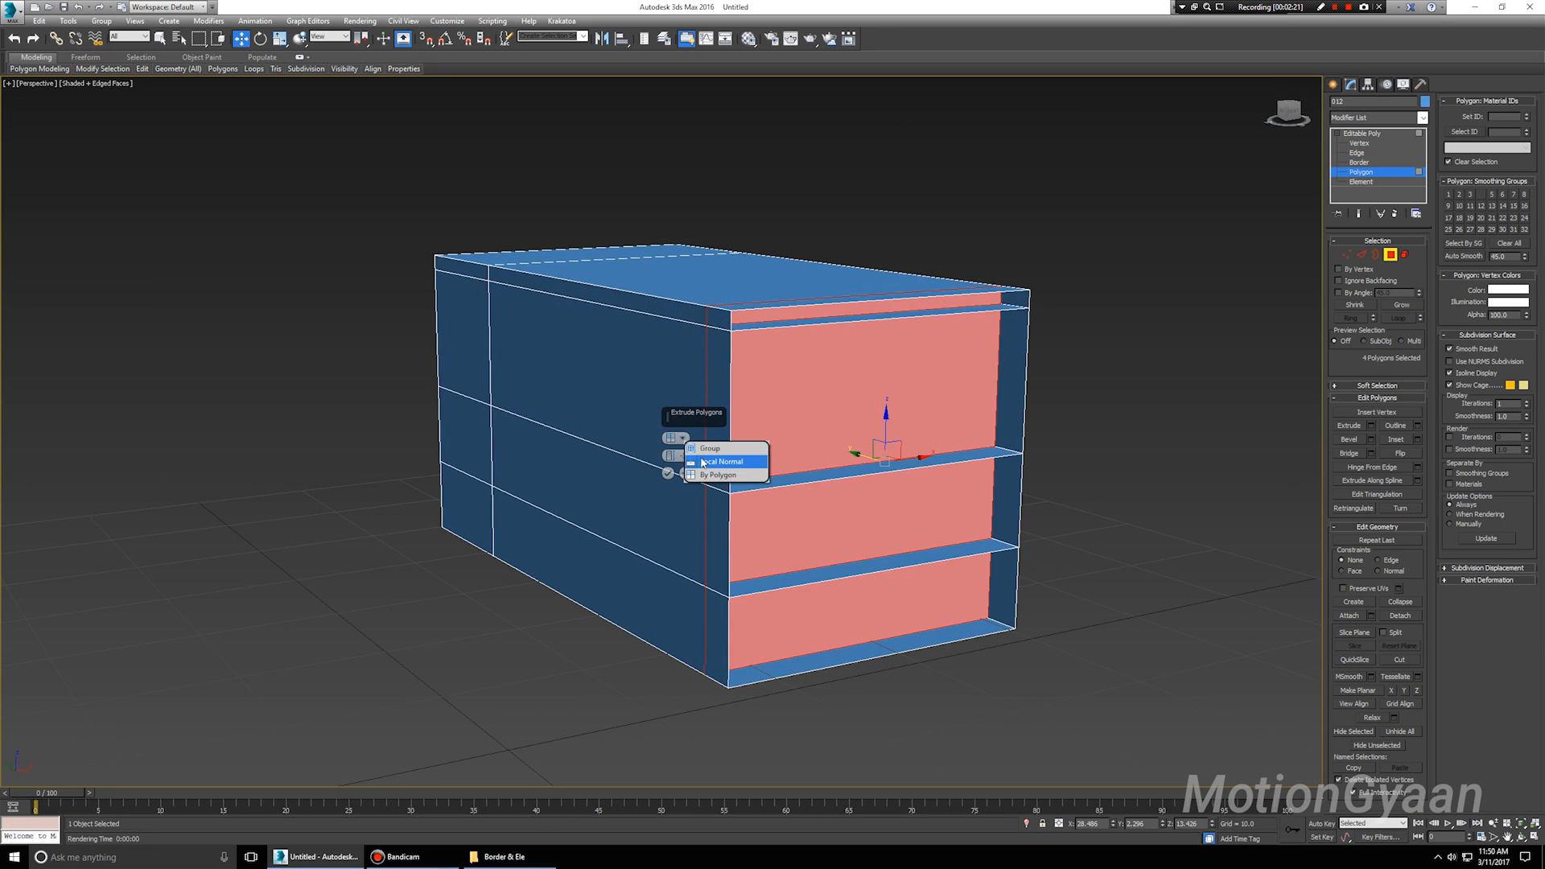
{"action": "left_click", "coordinate": [701, 462]}
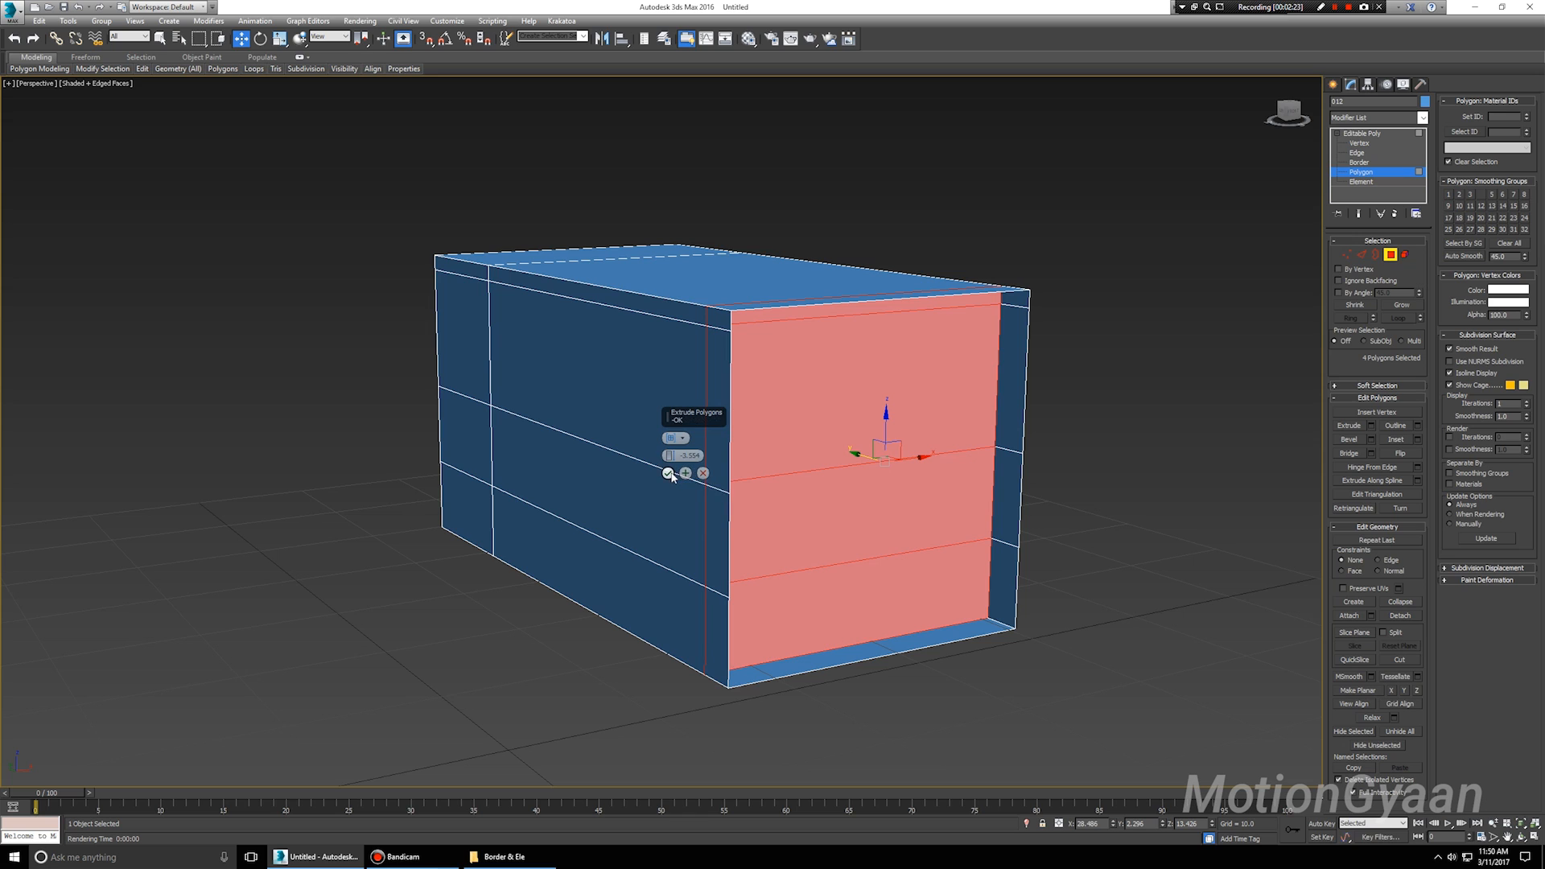
{"action": "left_click", "coordinate": [701, 474]}
Try shrinking the large upper end-face polygon with Outline using a negative amount, and cancel the operation.
{"action": "mouse_move", "coordinate": [712, 483]}
{"action": "middle_mouse_down", "text": "alt"}
{"action": "mouse_move", "coordinate": [728, 507]}
{"action": "mouse_move", "coordinate": [720, 490]}
{"action": "middle_mouse_up", "text": "alt"}
{"action": "middle_click_drag", "start_coordinate": [886, 400], "coordinate": [779, 479]}
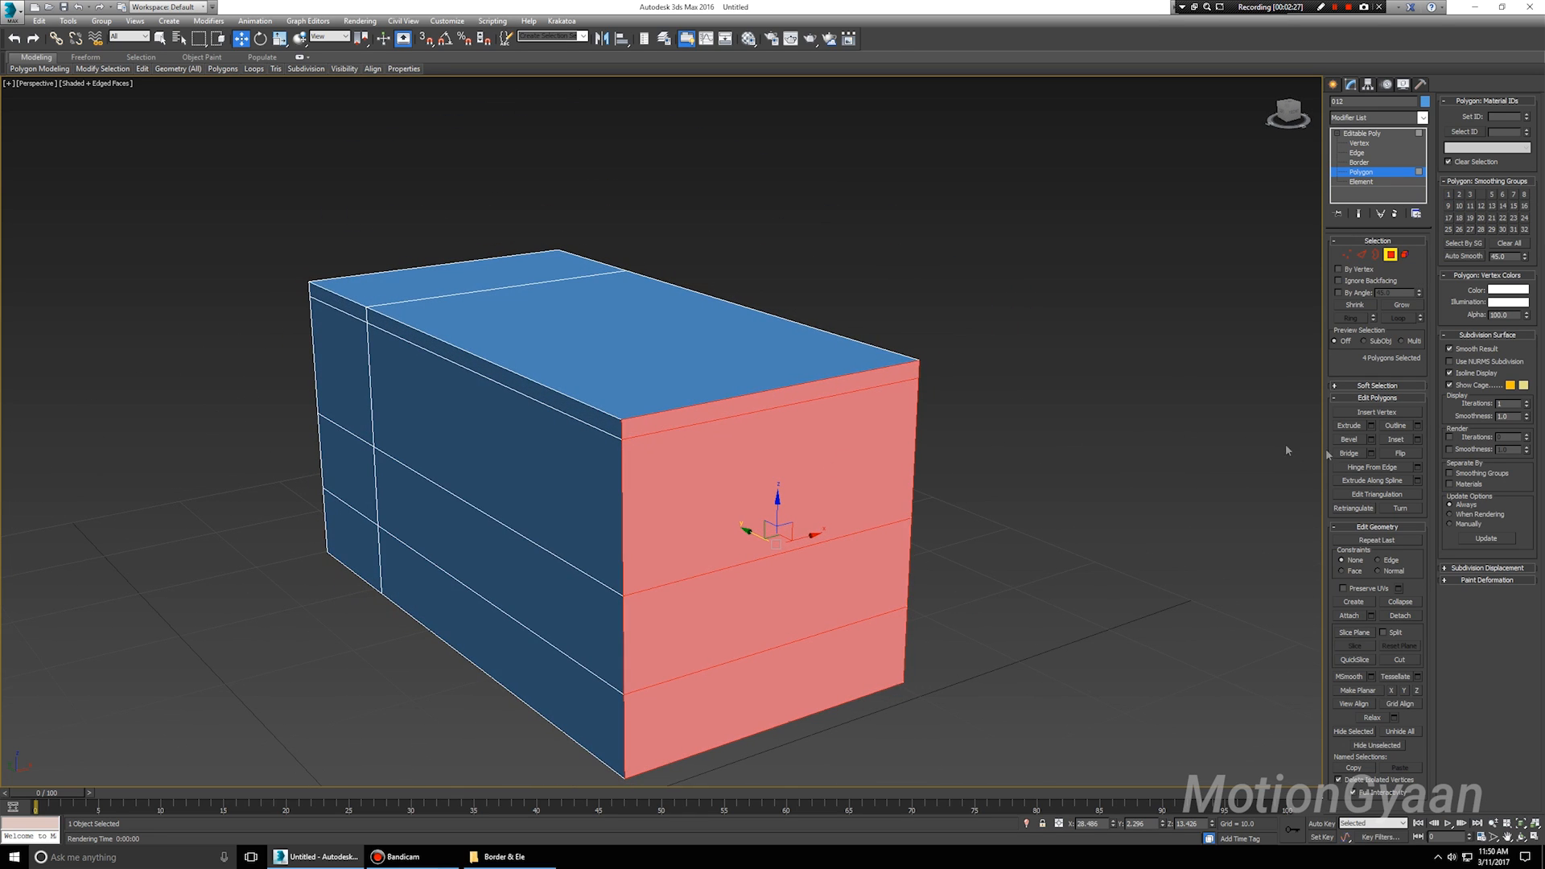
{"action": "left_click", "coordinate": [1070, 568]}
{"action": "left_click", "coordinate": [756, 476]}
{"action": "left_click", "coordinate": [1417, 427]}
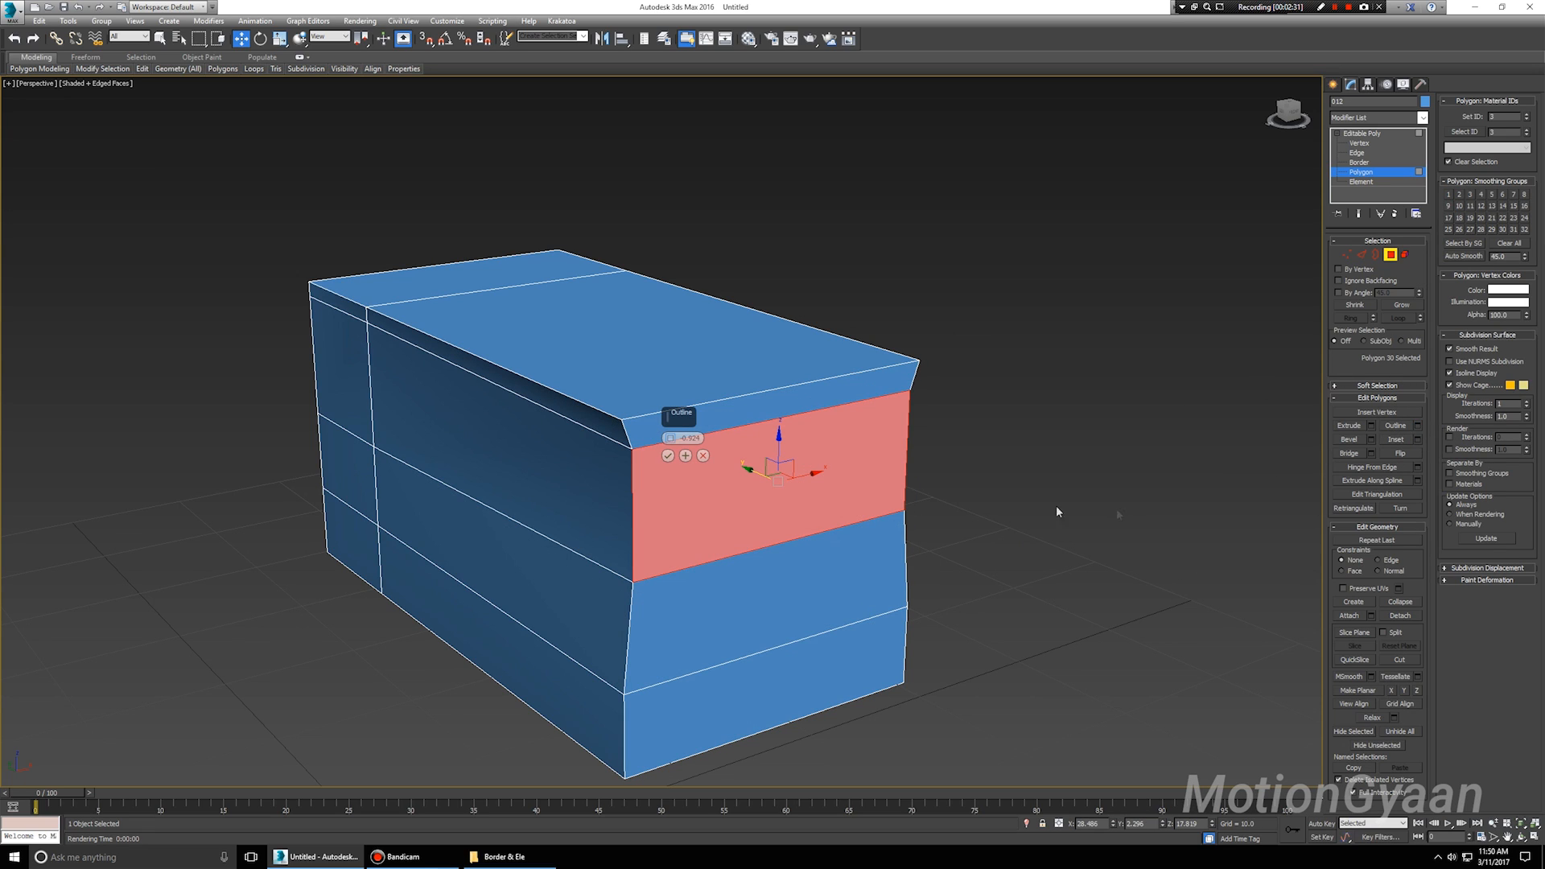
{"action": "left_click", "coordinate": [703, 455]}
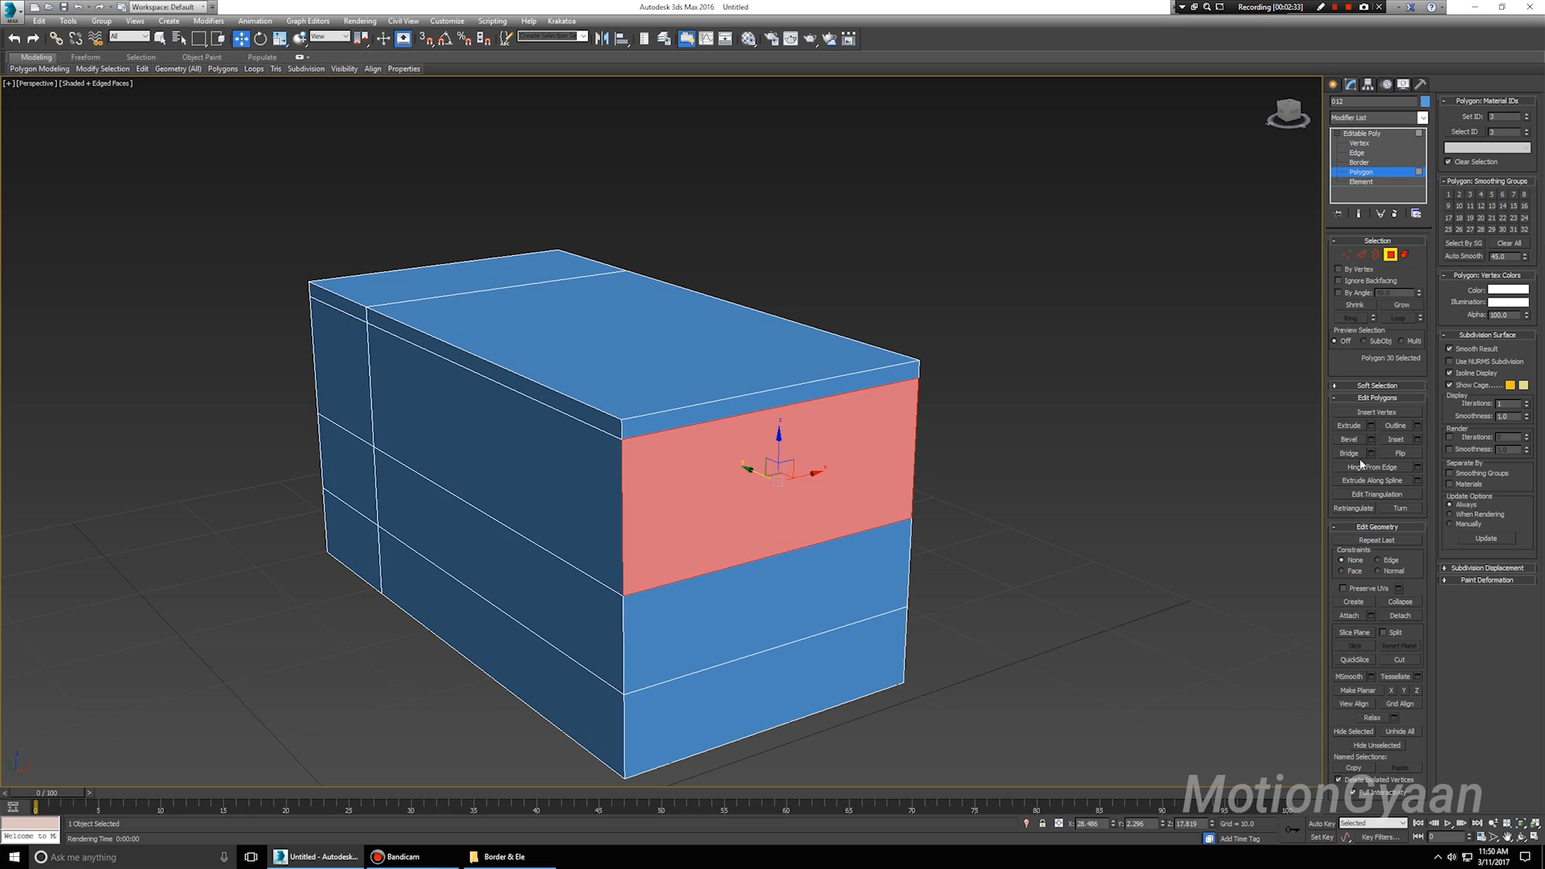
{"action": "left_click", "coordinate": [1418, 427]}
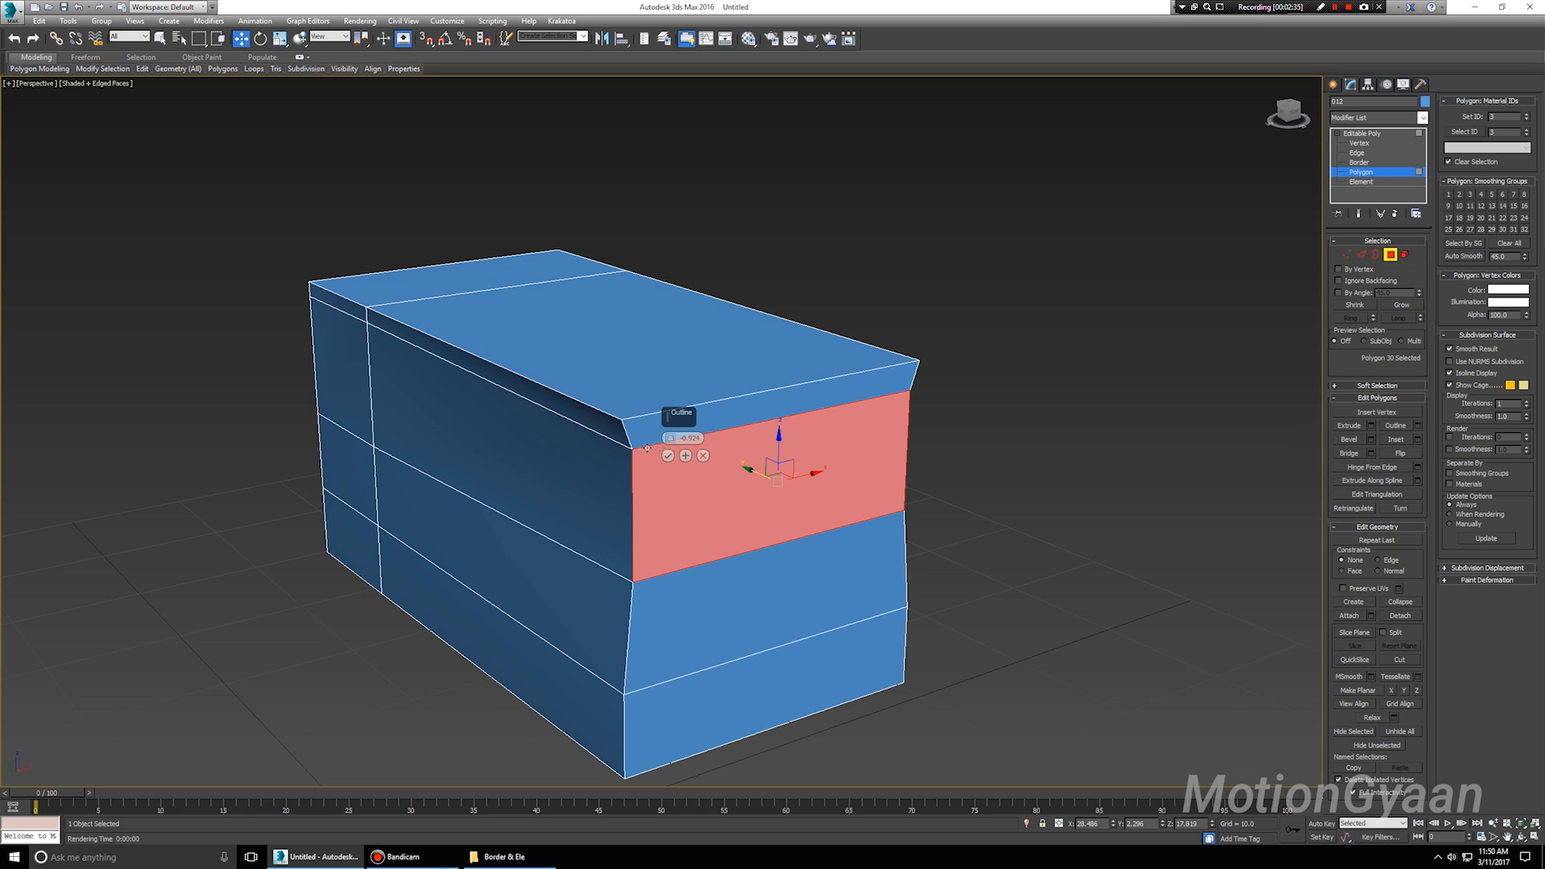
{"action": "left_click_drag", "start_coordinate": [682, 418], "coordinate": [684, 424]}
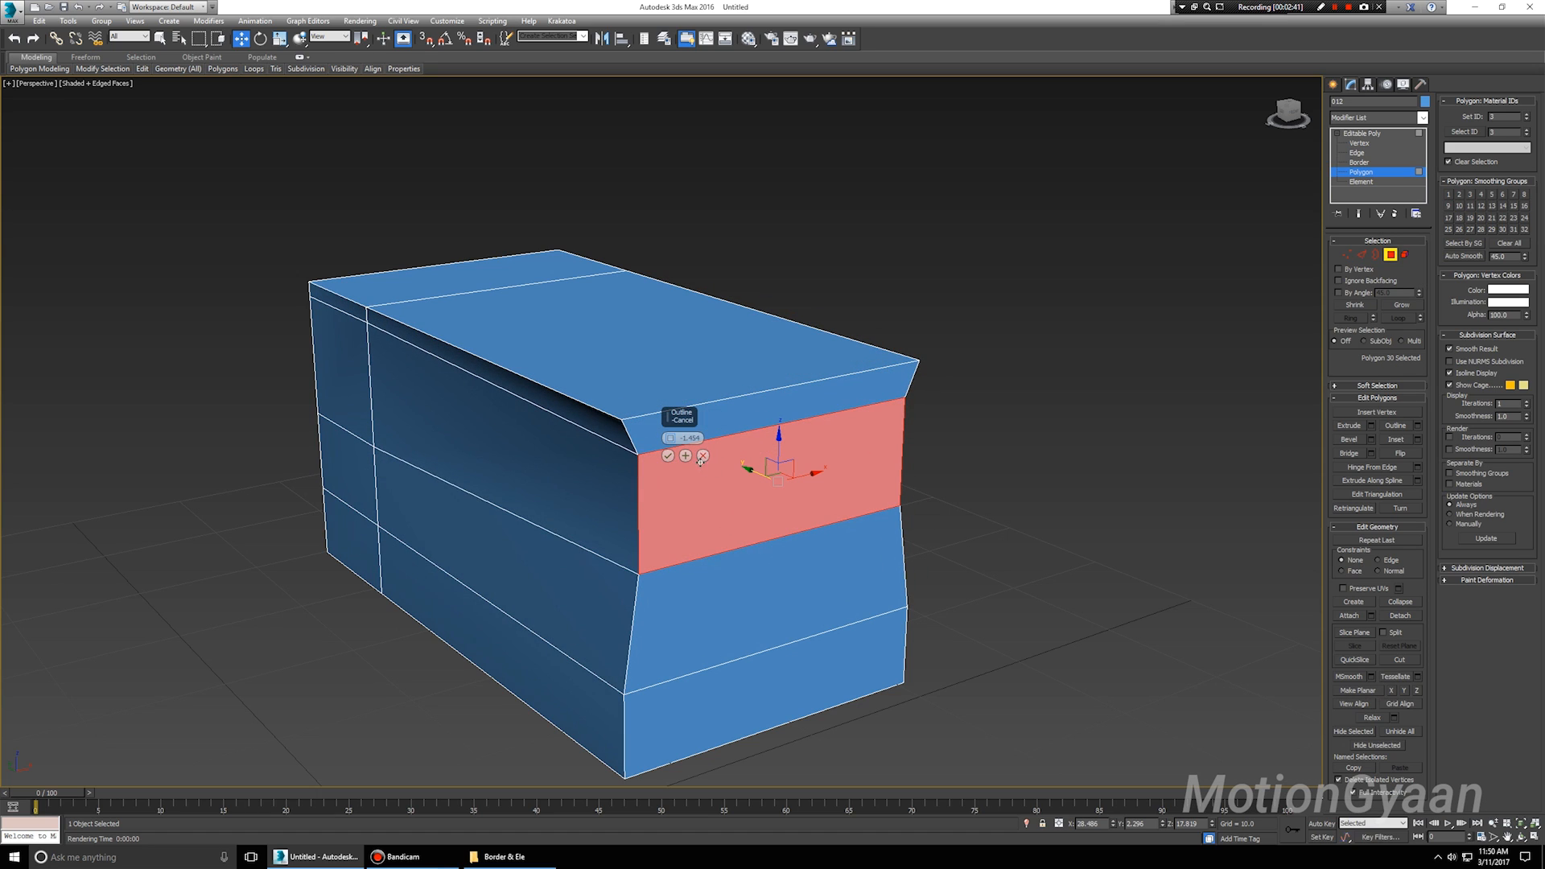
{"action": "left_click", "coordinate": [702, 456]}
Select the wide upper polygon on the box's long side and preview a Bevel with height 10 and a negative outline.
{"action": "middle_click_drag", "start_coordinate": [1065, 509], "coordinate": [1094, 490], "text": "alt"}
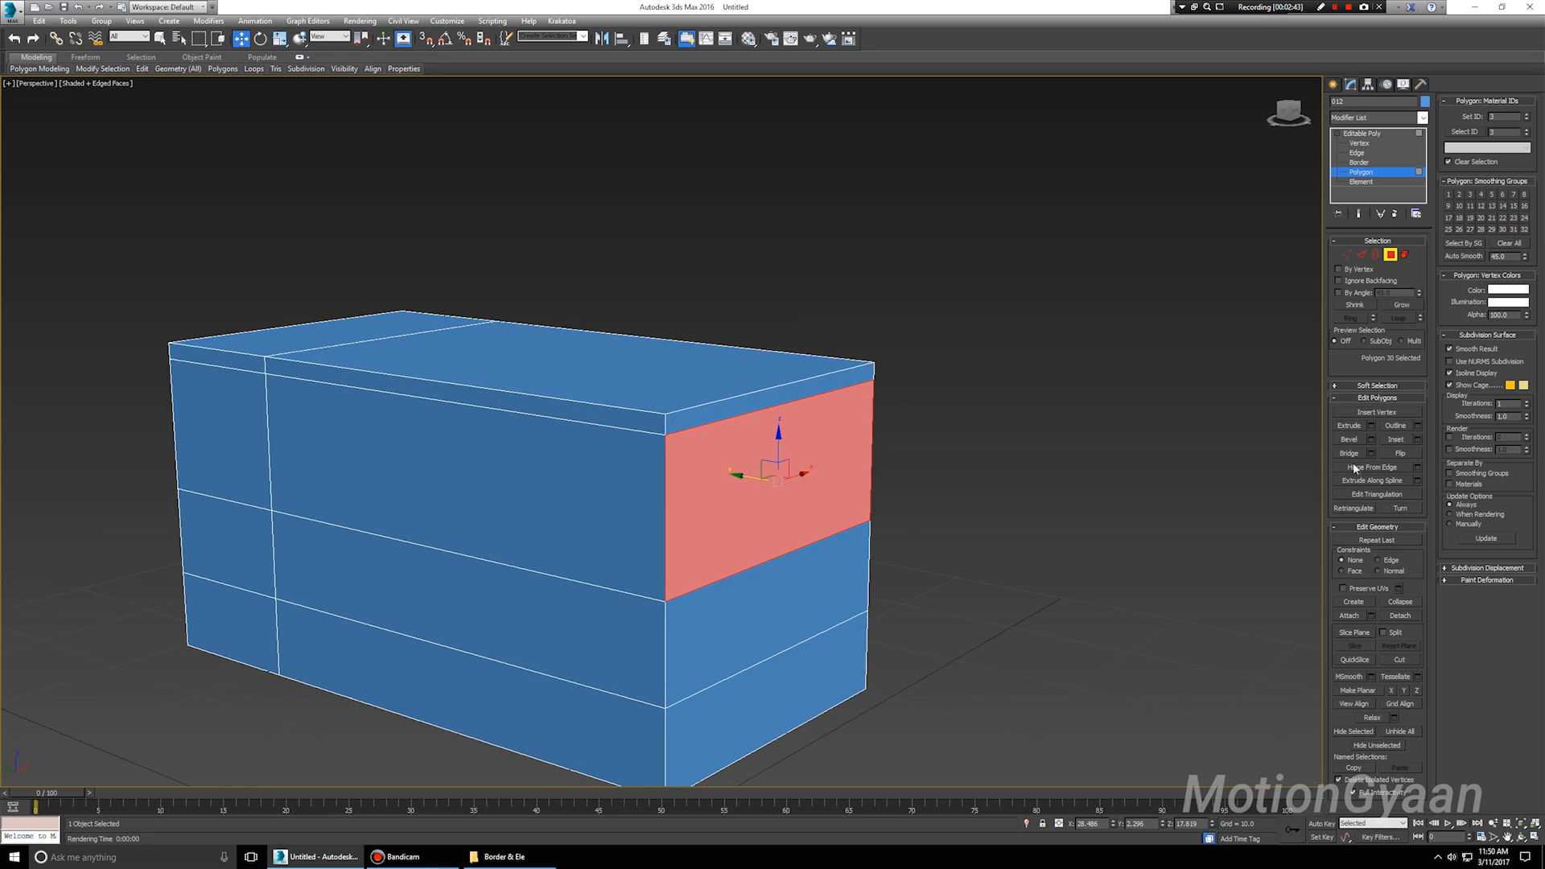
{"action": "middle_click_drag", "start_coordinate": [865, 511], "coordinate": [887, 511], "text": "alt"}
{"action": "middle_click_drag", "start_coordinate": [887, 512], "coordinate": [913, 490]}
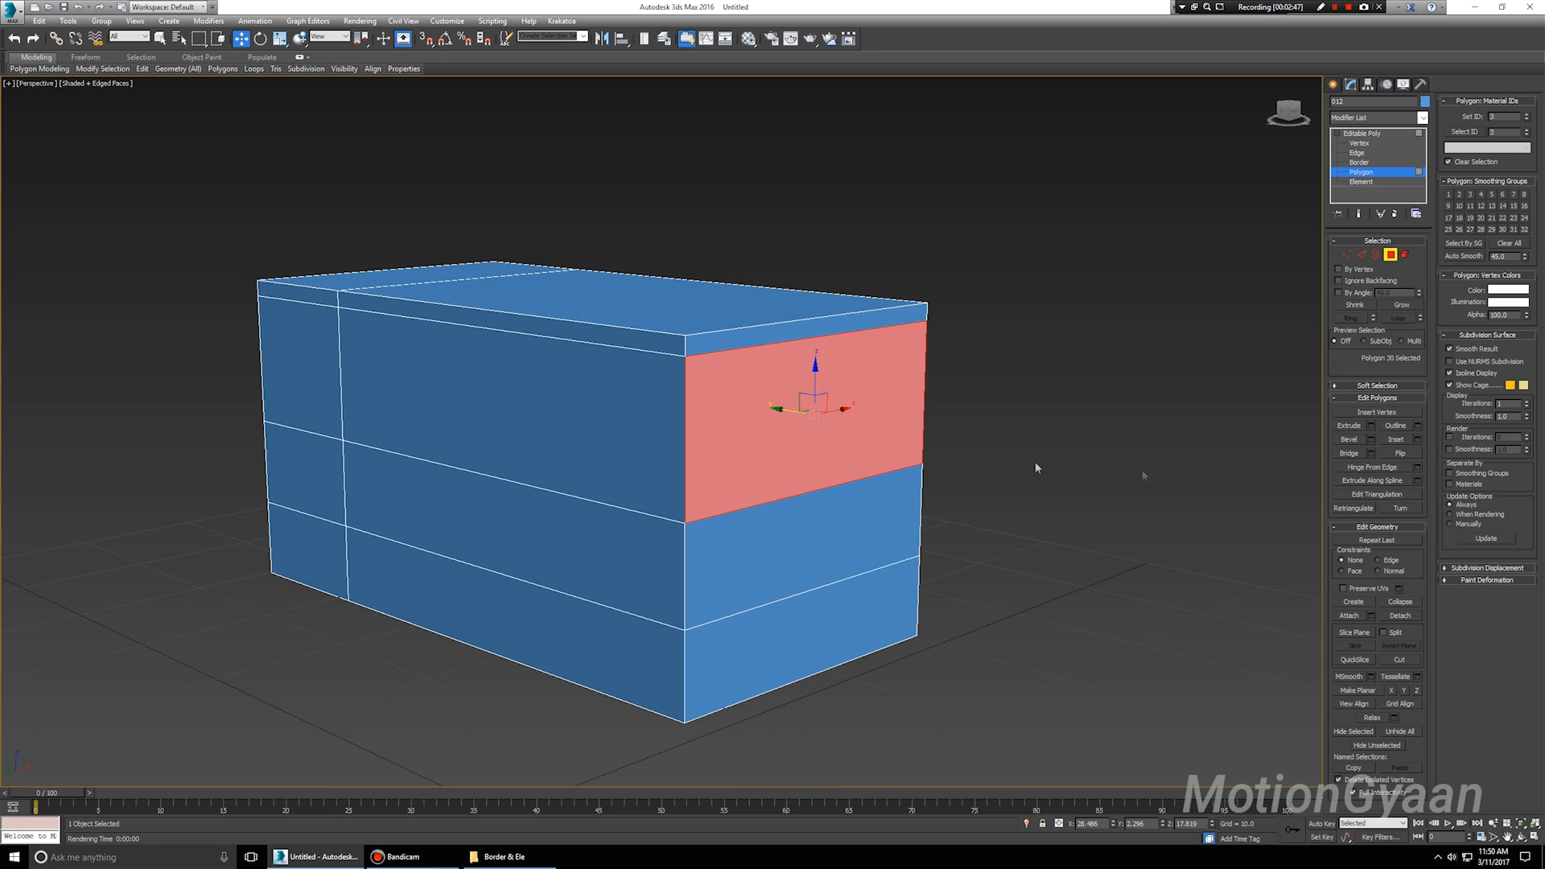
{"action": "left_click", "coordinate": [631, 534]}
{"action": "middle_click_drag", "start_coordinate": [631, 535], "coordinate": [745, 507], "text": "alt"}
{"action": "scroll", "coordinate": [795, 461], "scroll_direction": "up", "scroll_amount": 3}
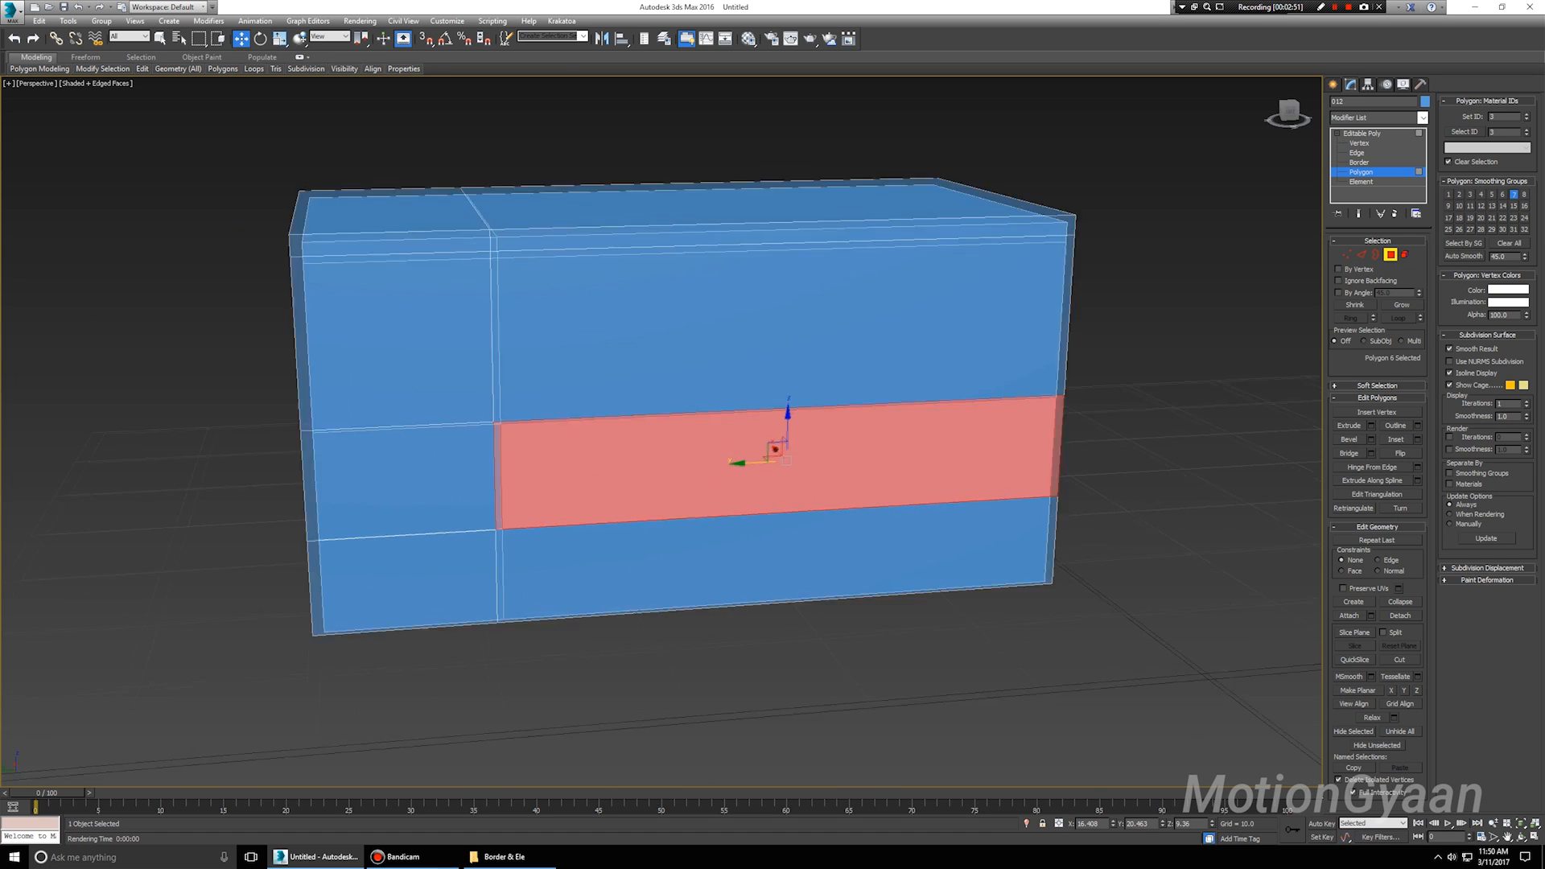
{"action": "middle_click_drag", "start_coordinate": [797, 460], "coordinate": [773, 486]}
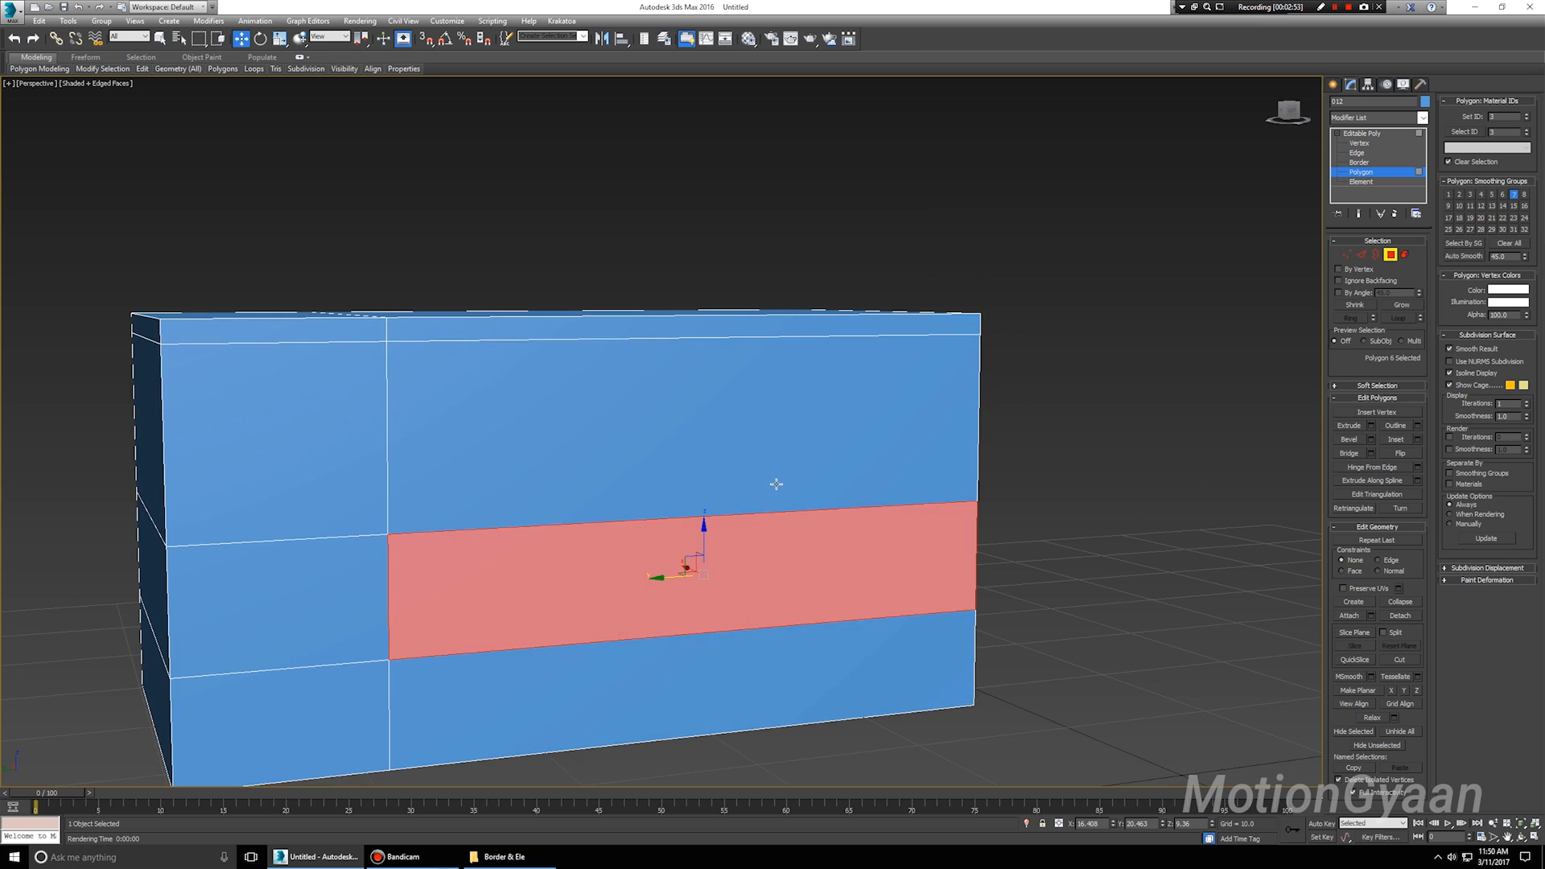
{"action": "left_click", "coordinate": [773, 486]}
{"action": "left_click", "coordinate": [1371, 439]}
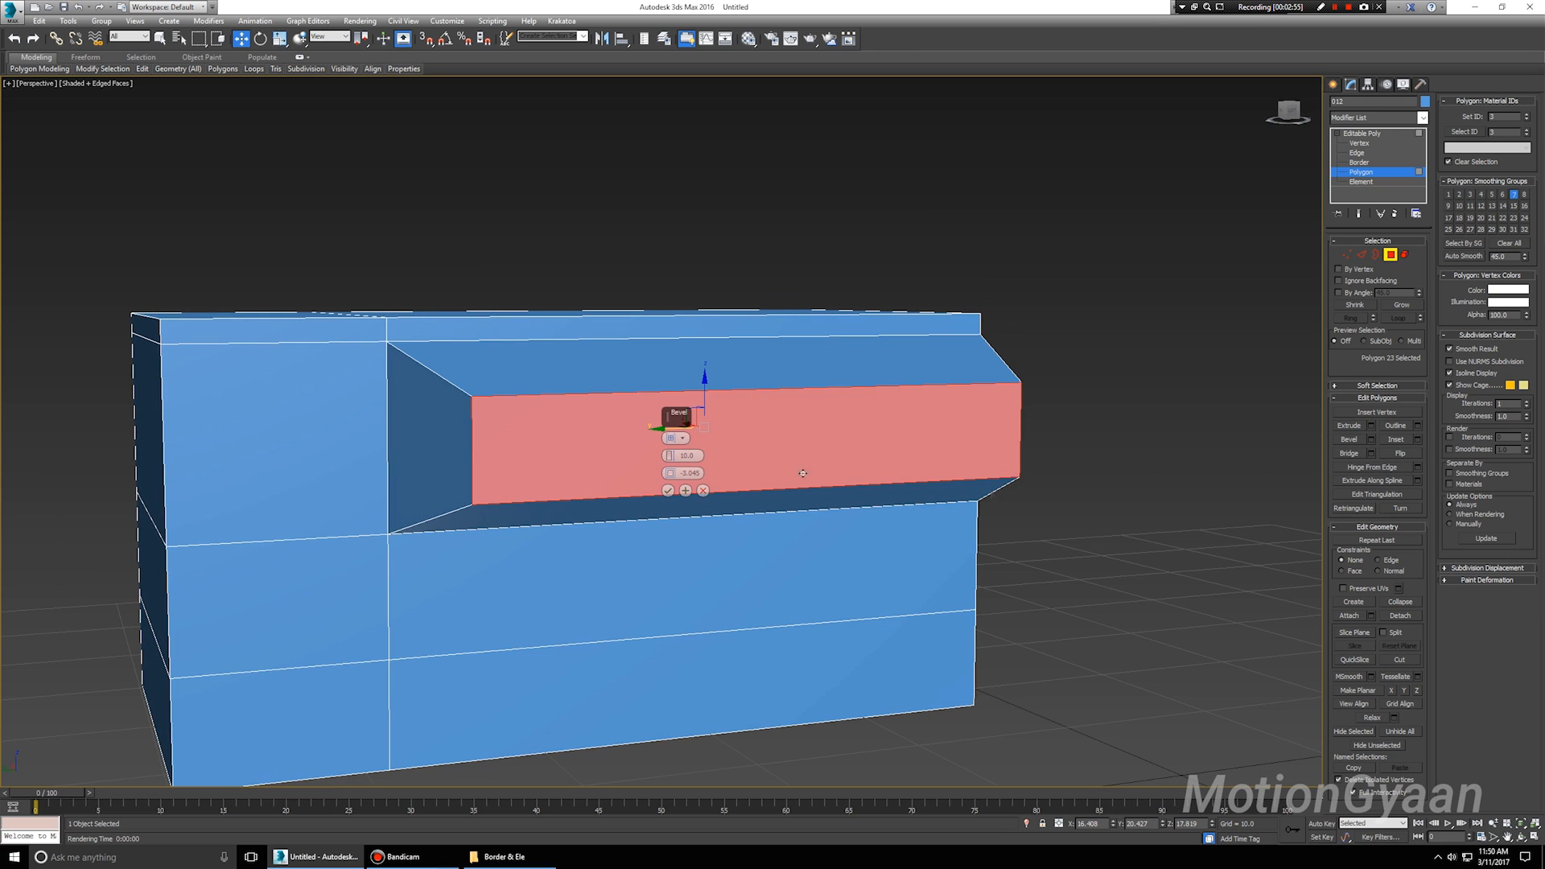
{"action": "mouse_move", "coordinate": [683, 483]}
{"action": "middle_mouse_down", "text": "alt"}
{"action": "mouse_move", "coordinate": [660, 475]}
{"action": "mouse_move", "coordinate": [690, 495]}
{"action": "mouse_move", "coordinate": [705, 471]}
{"action": "middle_mouse_up", "text": "alt"}
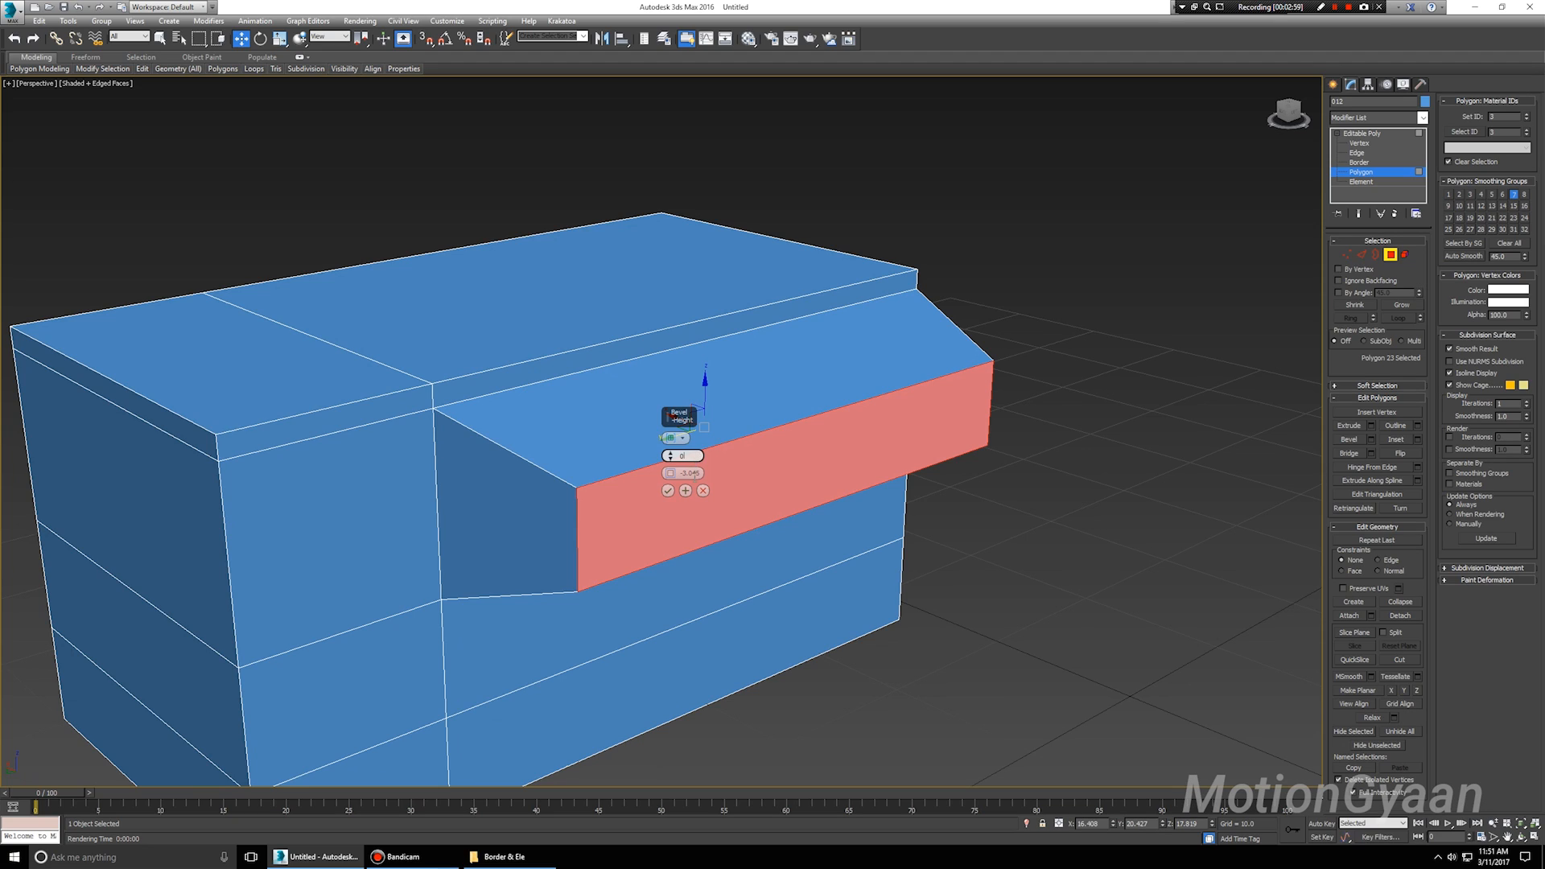
Reset the bevel's height and outline to 0, try a height of about 6.967 with a negative outline, and cancel the bevel.
{"action": "left_click", "coordinate": [696, 473]}
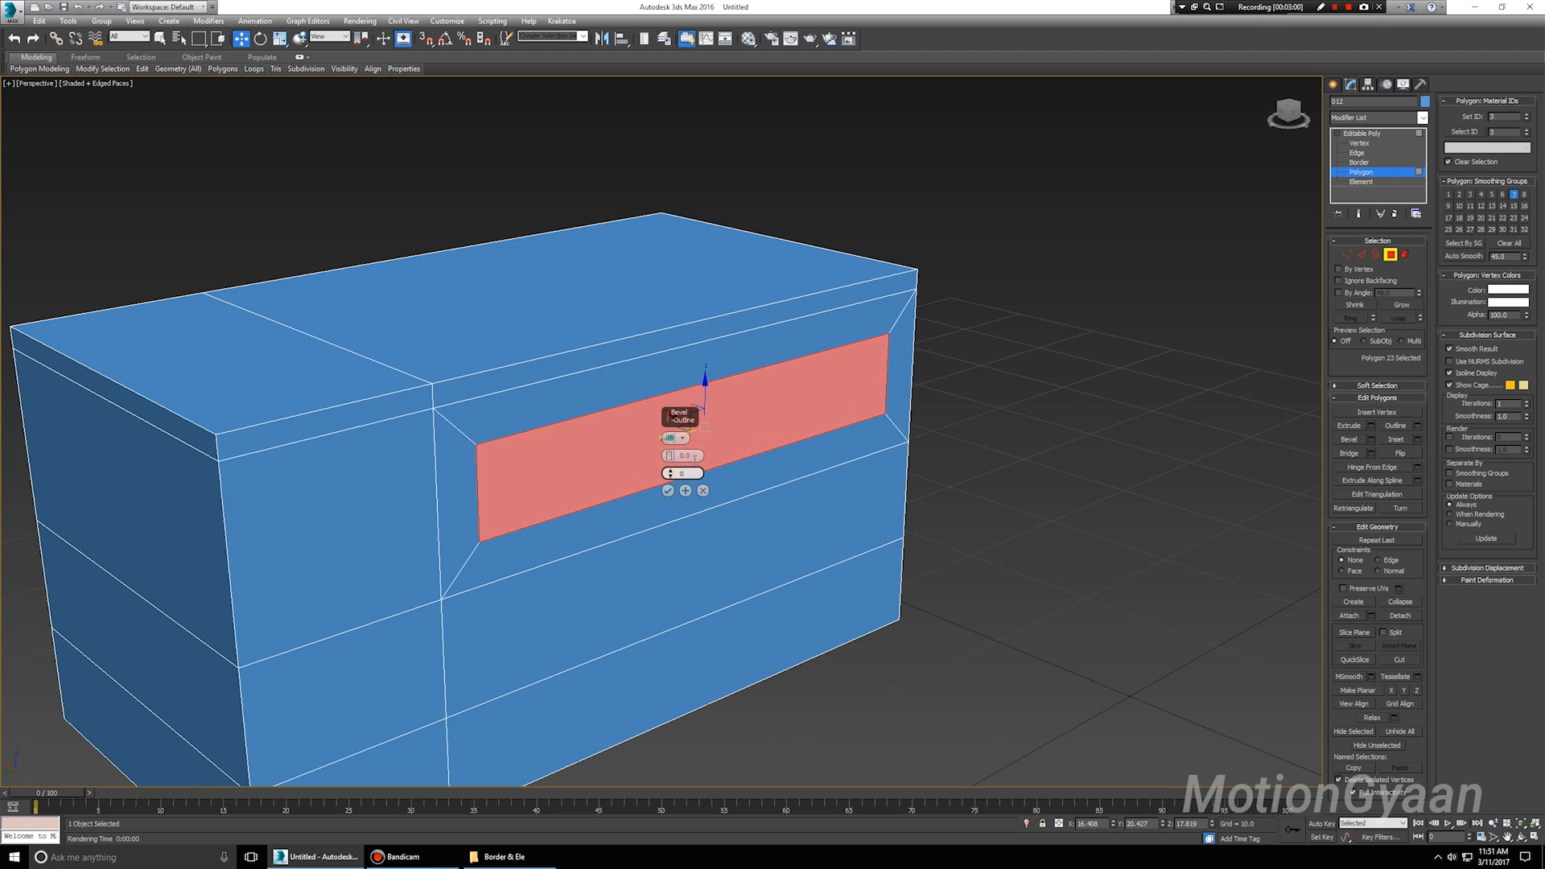
{"action": "left_click", "coordinate": [695, 456]}
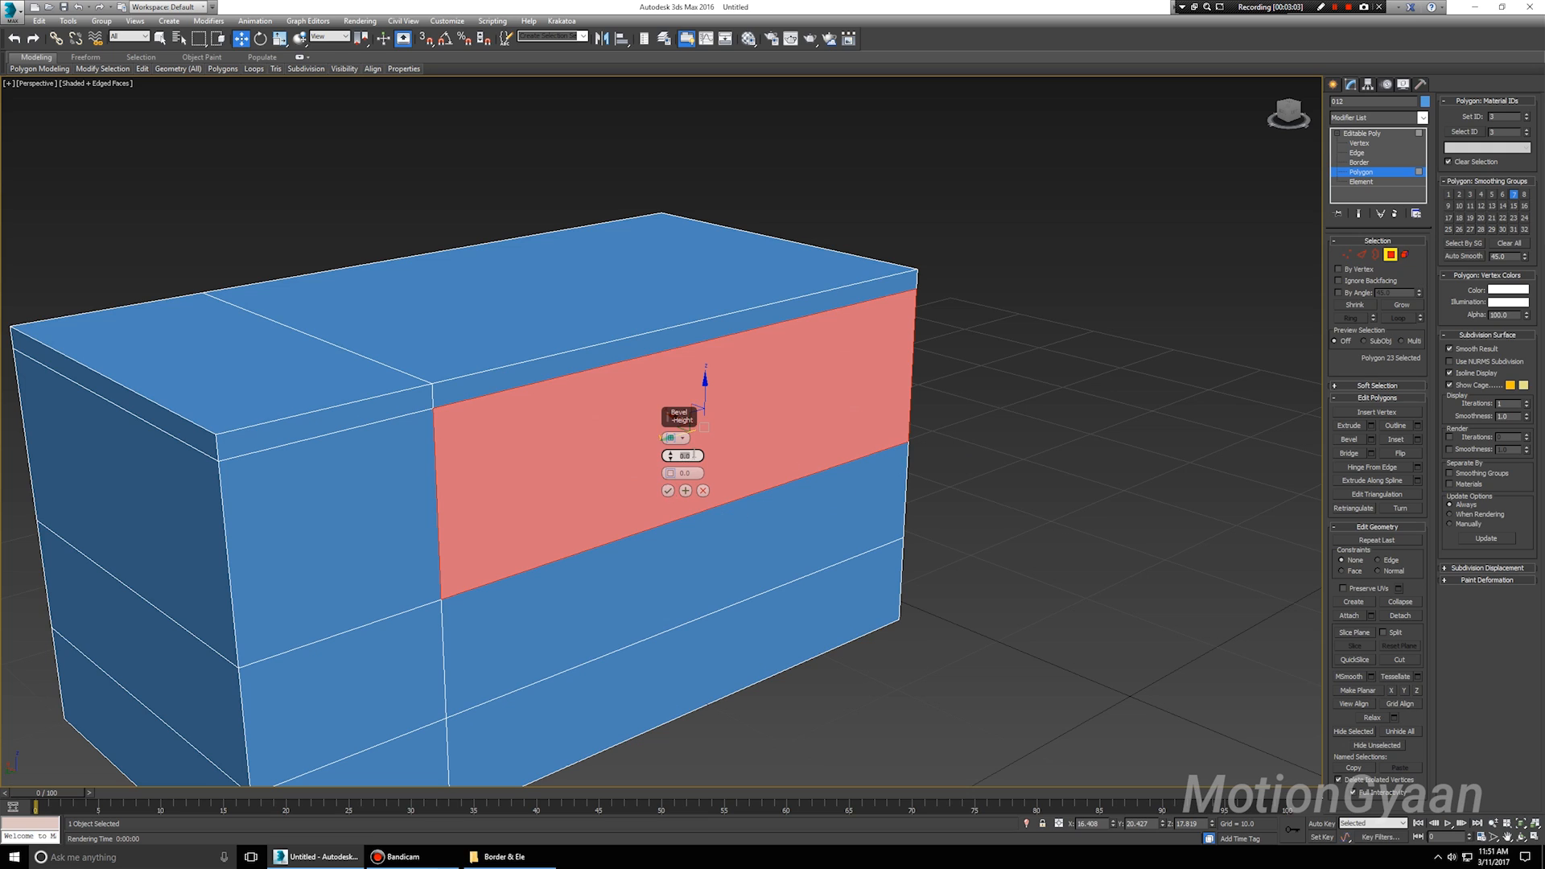
{"action": "left_click_drag", "start_coordinate": [671, 457], "coordinate": [700, 402]}
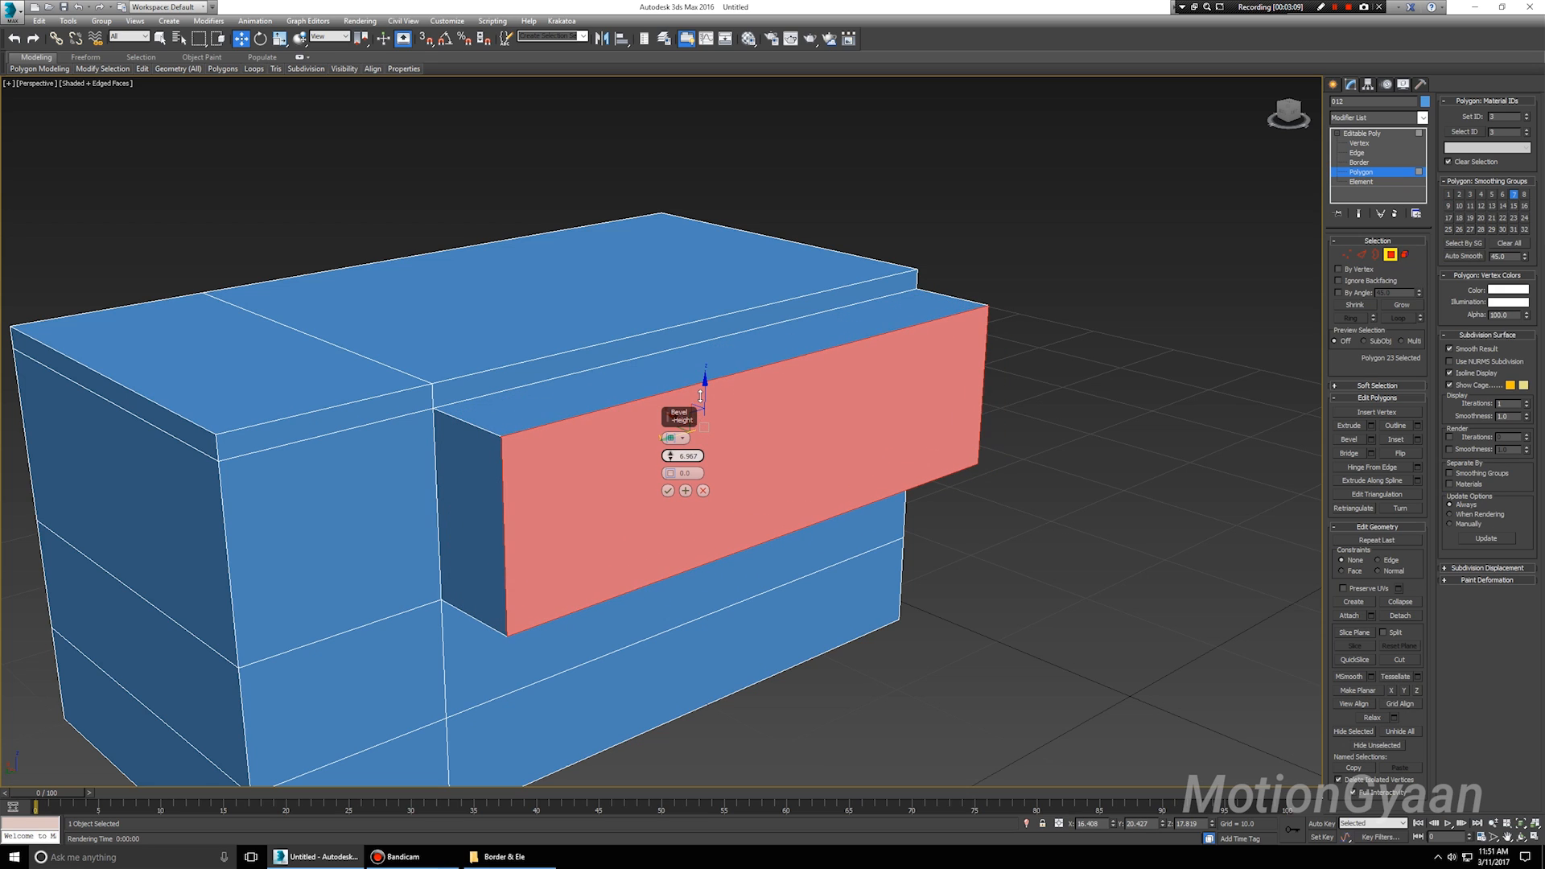
{"action": "left_click_drag", "start_coordinate": [671, 467], "coordinate": [694, 501]}
{"action": "middle_click_drag", "start_coordinate": [837, 515], "coordinate": [704, 499], "text": "alt"}
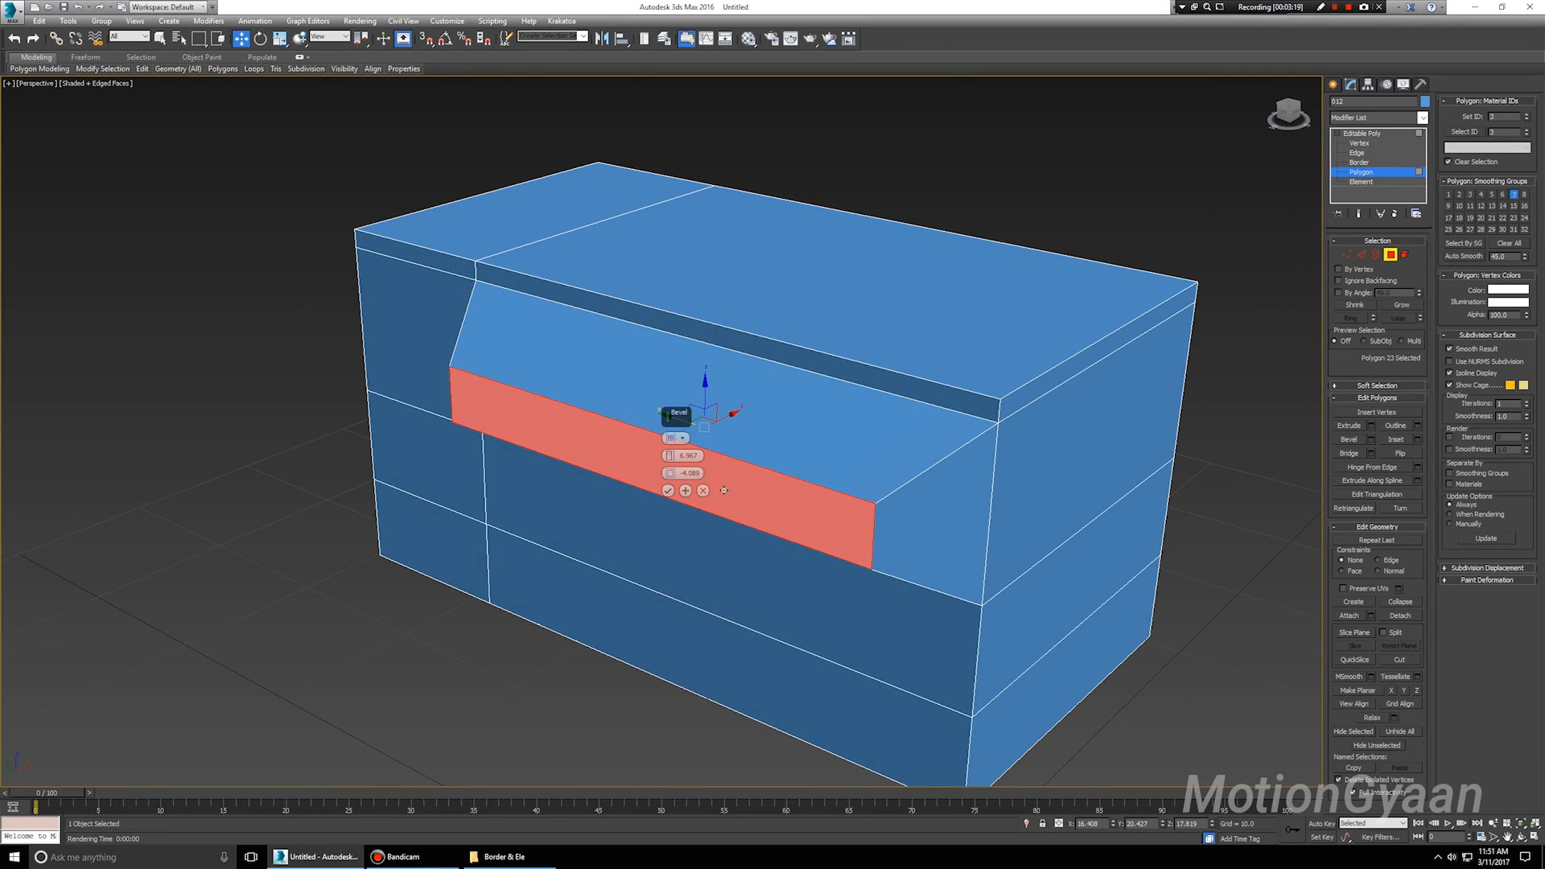
{"action": "left_click", "coordinate": [678, 441]}
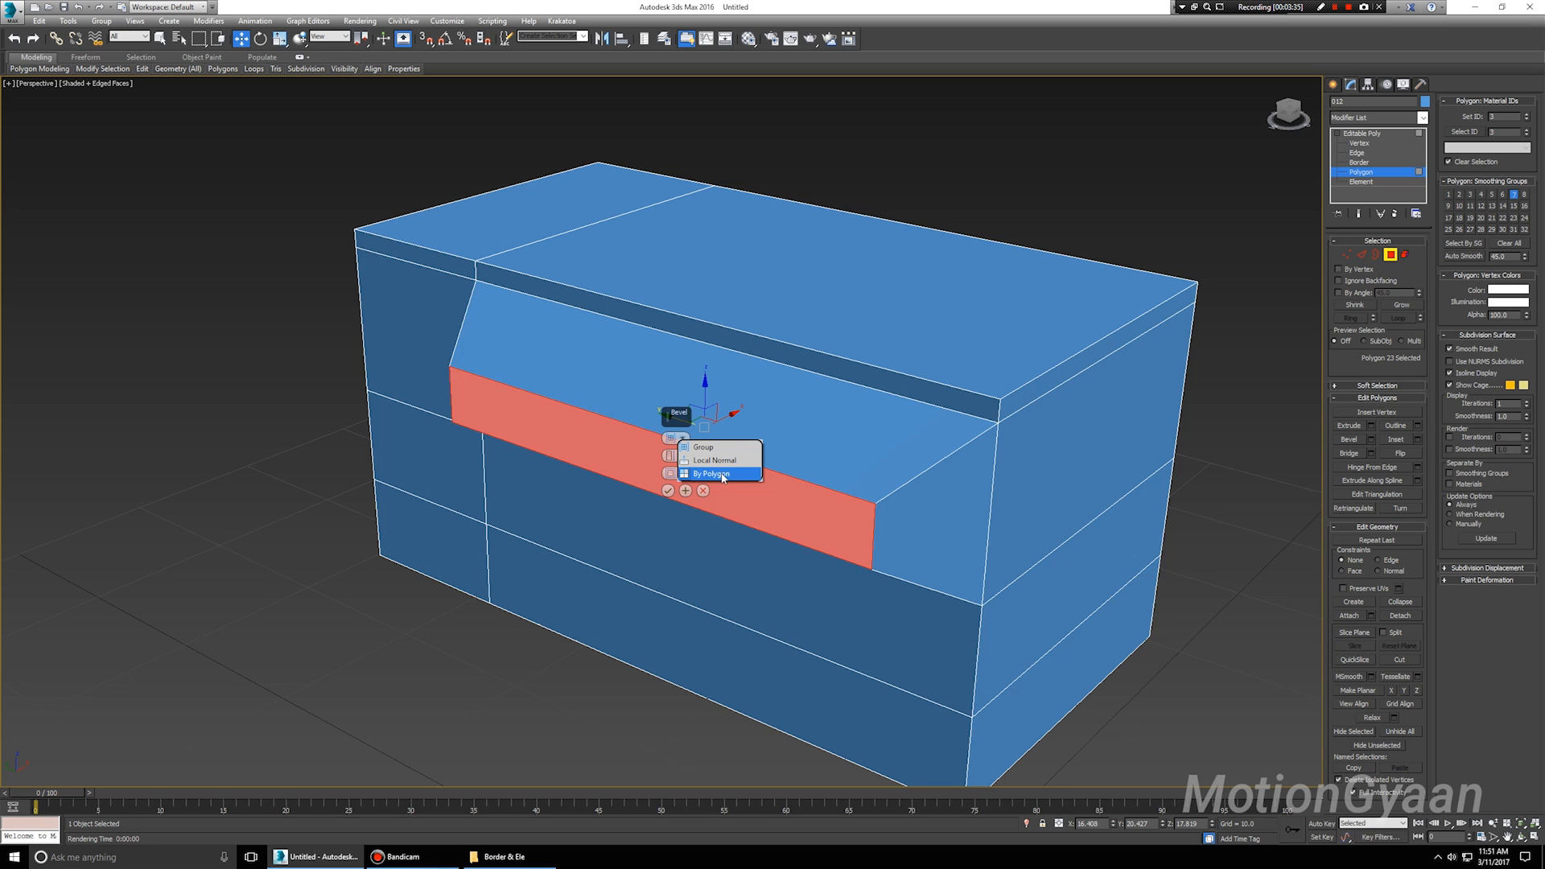
{"action": "left_click", "coordinate": [703, 490]}
Add the two wide polygons below the selected one on the box's long side to the selection.
{"action": "middle_click_drag", "start_coordinate": [702, 490], "coordinate": [811, 504], "text": "alt"}
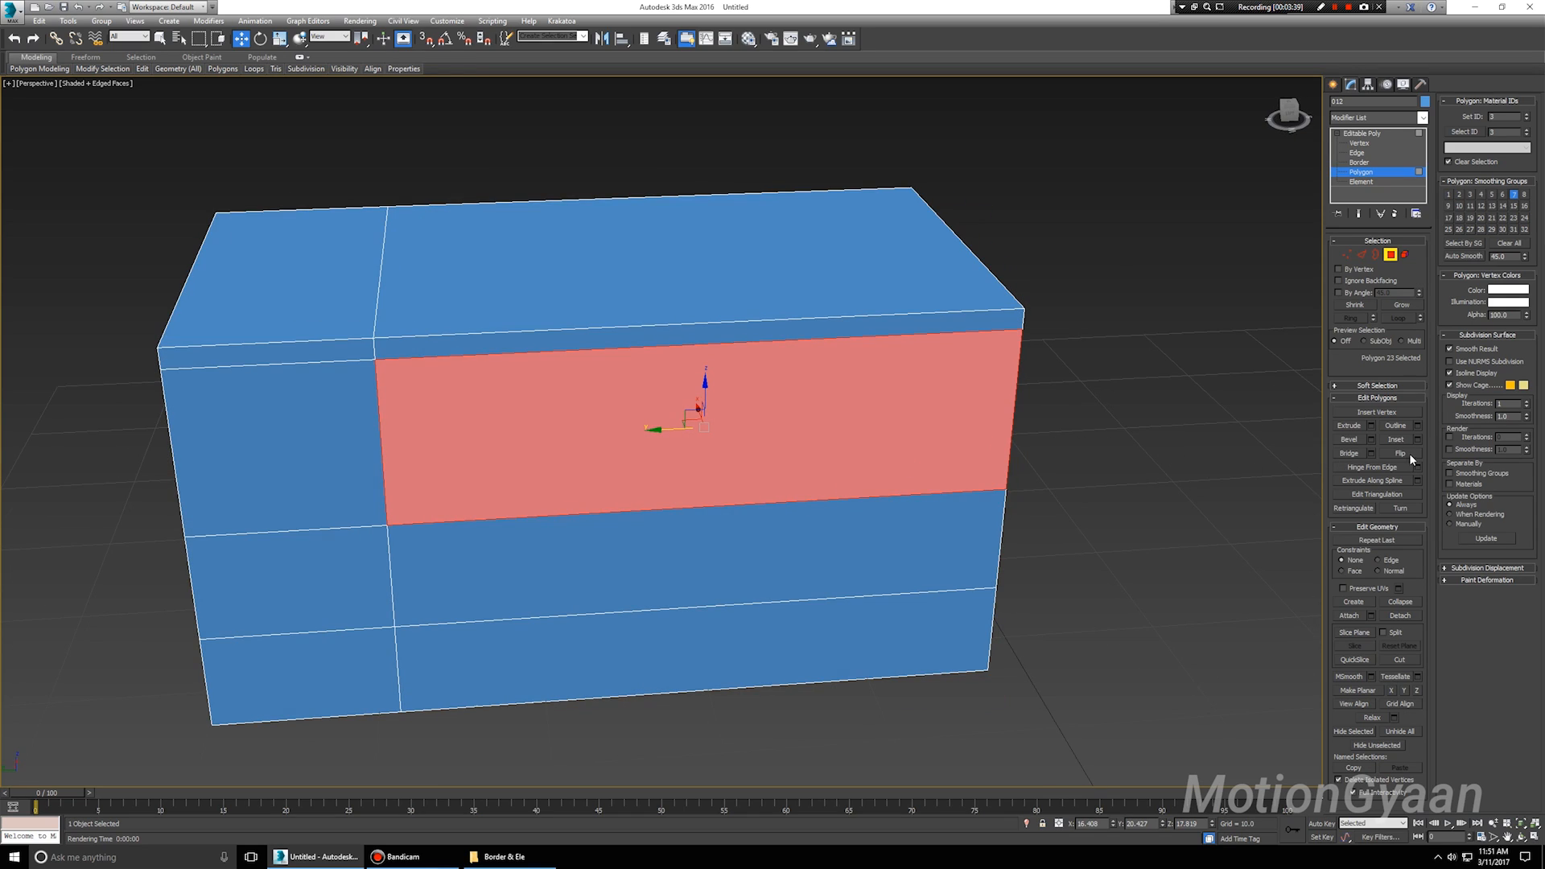
{"action": "left_click", "coordinate": [814, 542], "text": "ctrl"}
{"action": "middle_click_drag", "start_coordinate": [760, 557], "coordinate": [734, 408]}
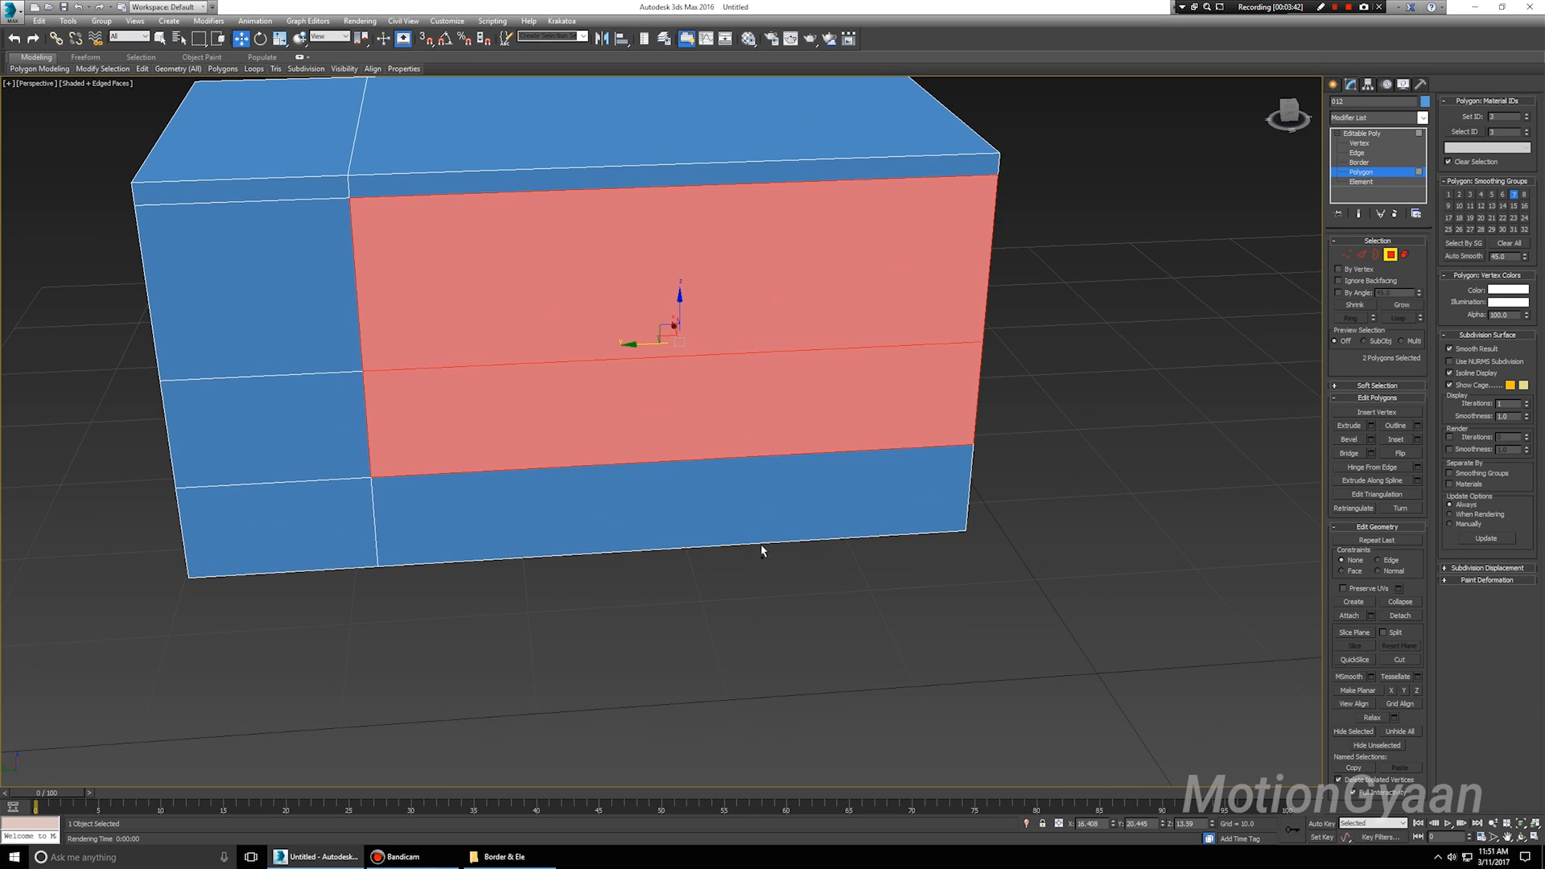
{"action": "left_click", "coordinate": [752, 500], "text": "ctrl"}
{"action": "middle_click_drag", "start_coordinate": [691, 345], "coordinate": [817, 489]}
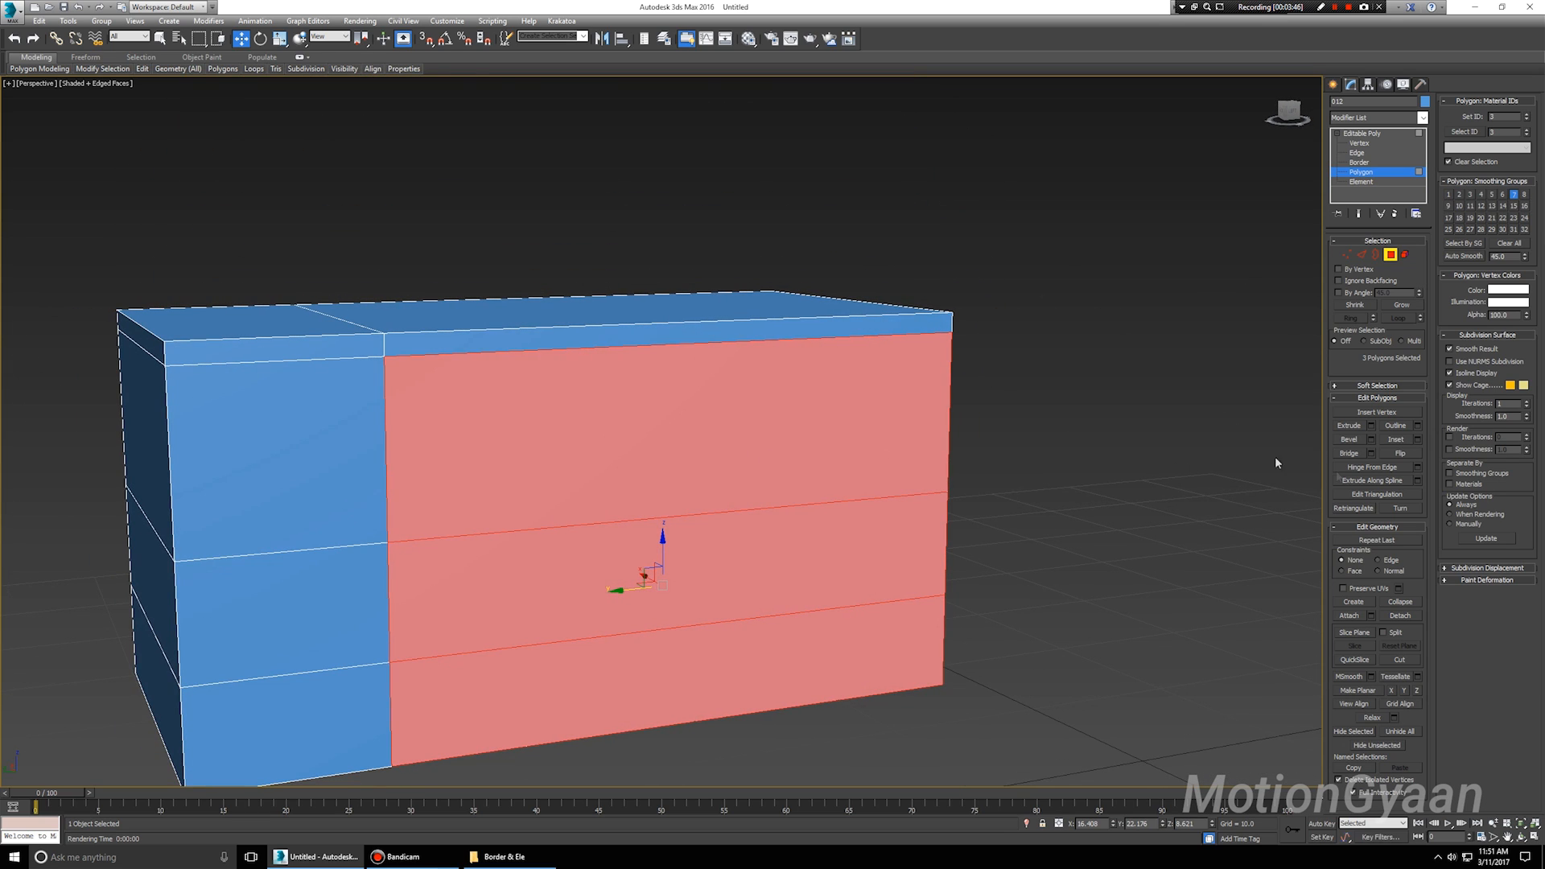
Preview an Inset of the three selected polygons as one group, reset the amount to 0 and increase it again.
{"action": "left_click", "coordinate": [1421, 440]}
{"action": "middle_click_drag", "start_coordinate": [788, 459], "coordinate": [815, 462], "text": "alt"}
{"action": "left_click_drag", "start_coordinate": [693, 415], "coordinate": [1024, 439]}
{"action": "middle_click_drag", "start_coordinate": [804, 509], "coordinate": [872, 469], "text": "alt"}
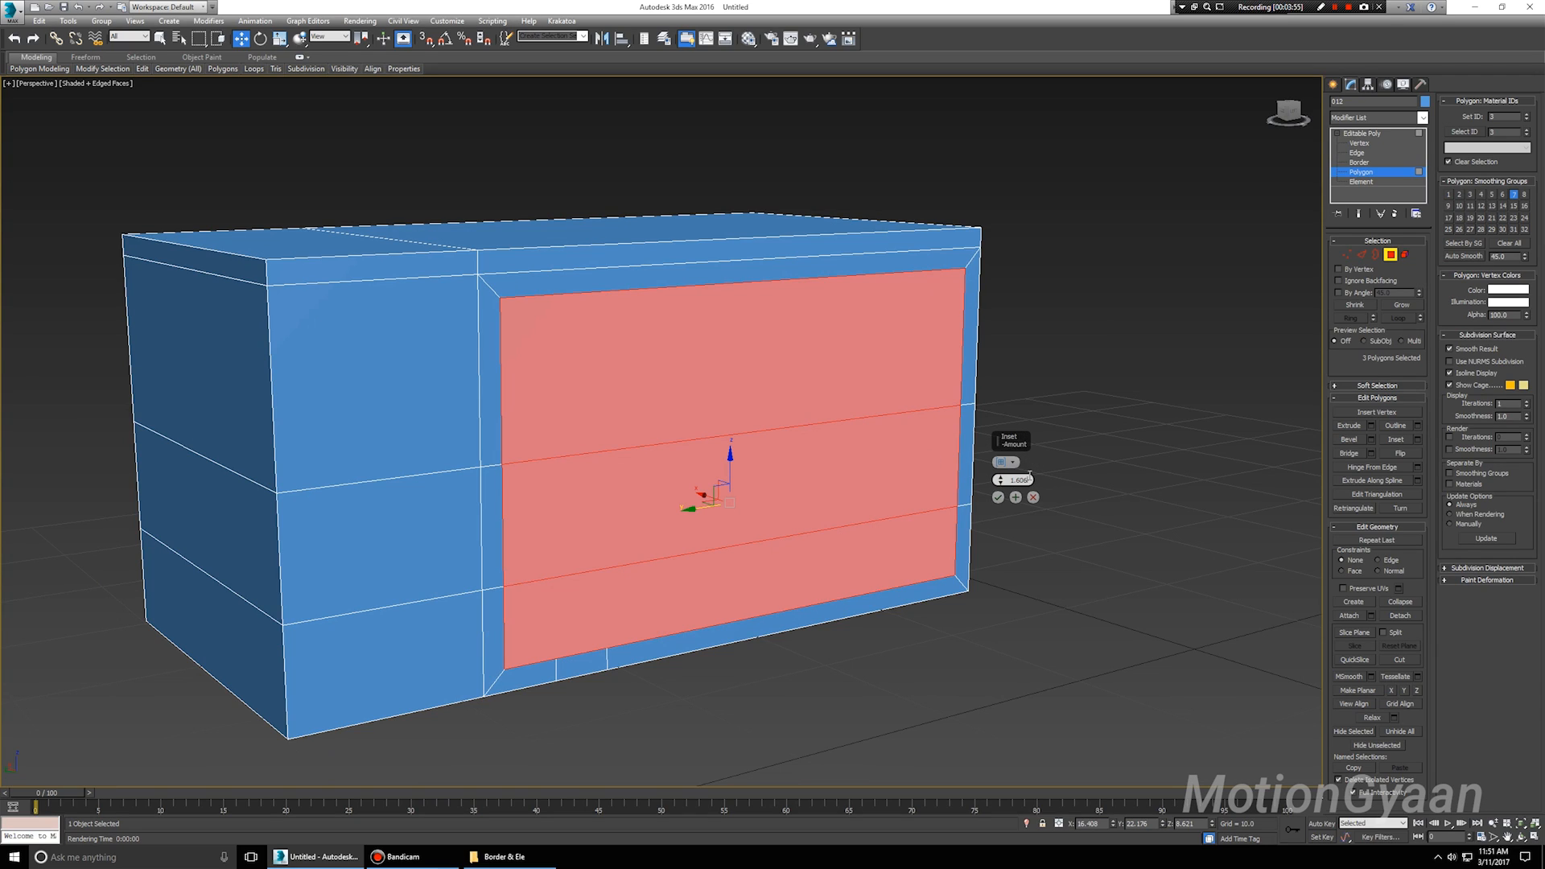
{"action": "type", "text": "0"}
{"action": "mouse_move", "coordinate": [1001, 479]}
{"action": "left_mouse_down"}
{"action": "mouse_move", "coordinate": [1016, 400]}
{"action": "mouse_move", "coordinate": [1021, 475]}
{"action": "mouse_move", "coordinate": [1022, 446]}
{"action": "mouse_move", "coordinate": [1015, 461]}
{"action": "left_mouse_up"}
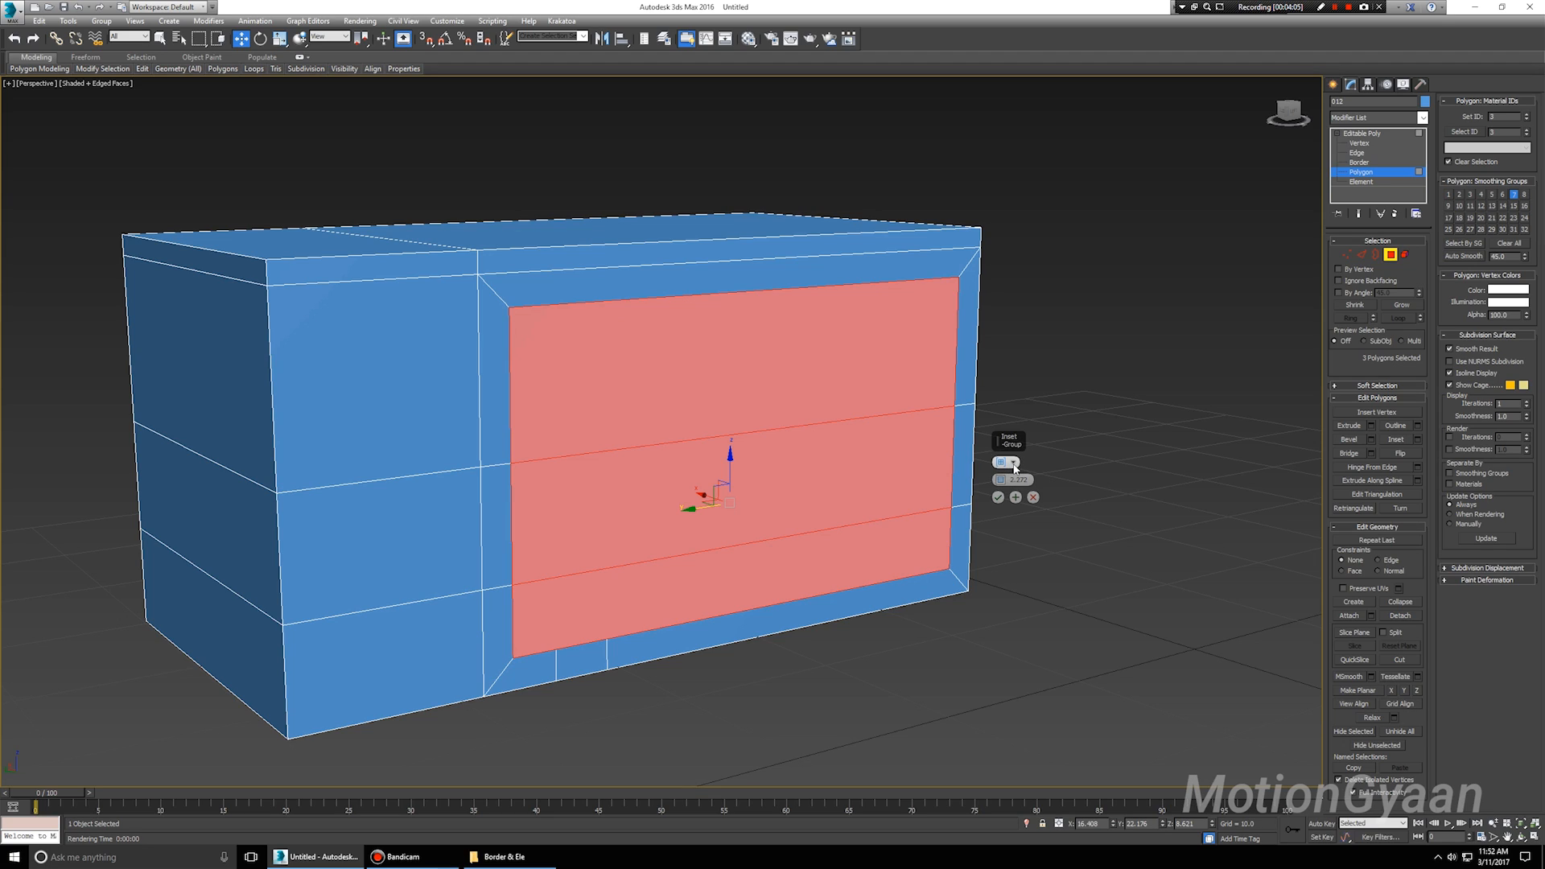
Compare the By Polygon and Group types on the inset preview of the three polygons, and cancel the inset.
{"action": "left_click", "coordinate": [1005, 463]}
{"action": "left_click", "coordinate": [1038, 486]}
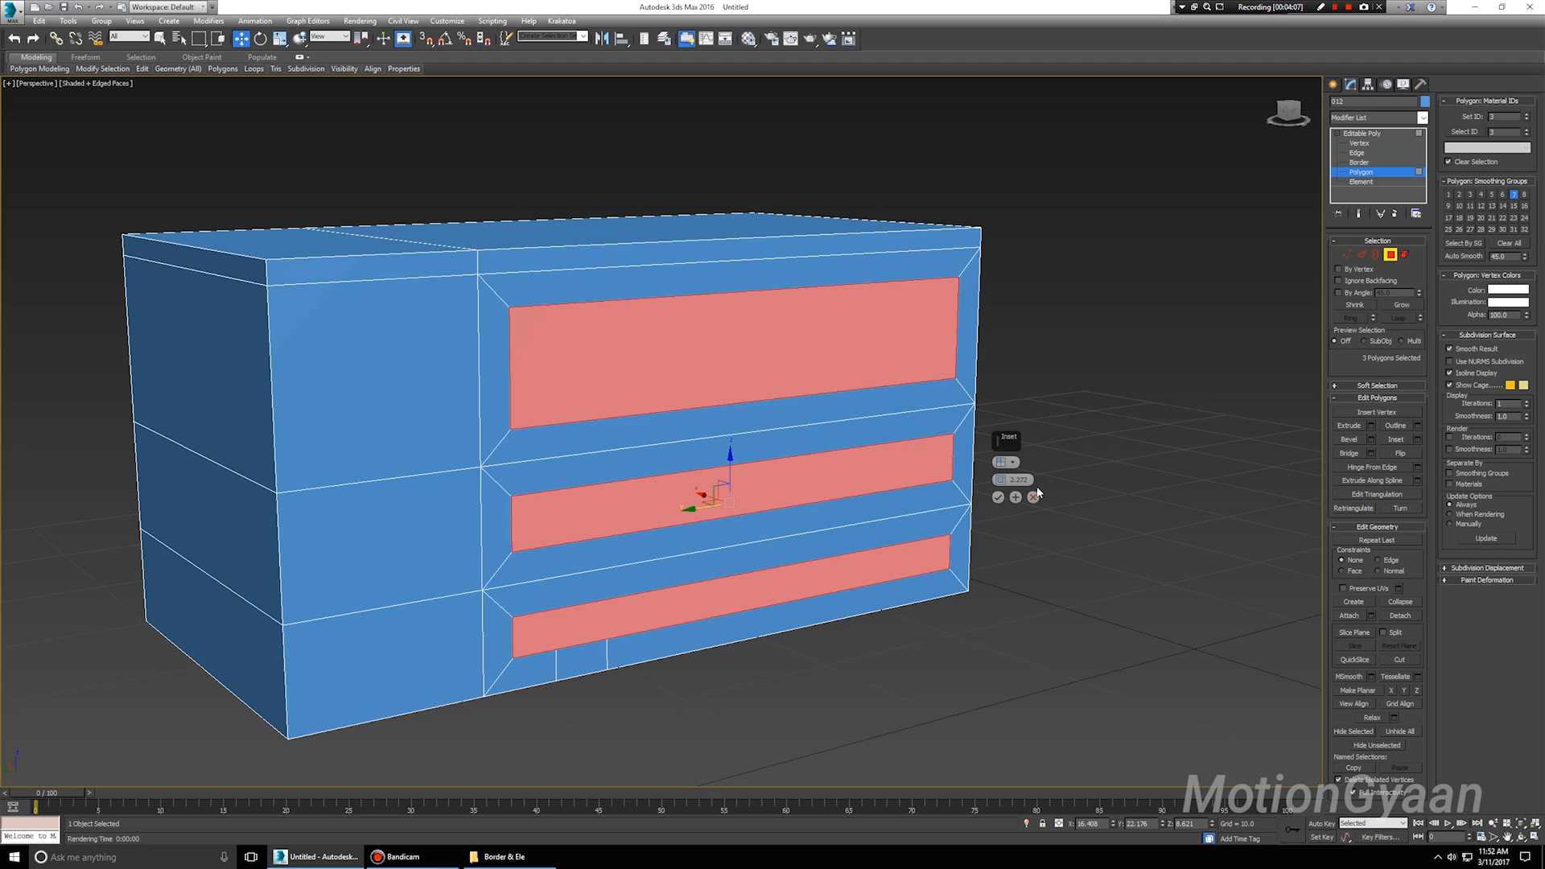
{"action": "left_click", "coordinate": [1006, 464]}
{"action": "left_click", "coordinate": [1028, 482]}
{"action": "left_click", "coordinate": [1006, 464]}
{"action": "left_click", "coordinate": [1031, 485]}
{"action": "left_click", "coordinate": [1006, 463]}
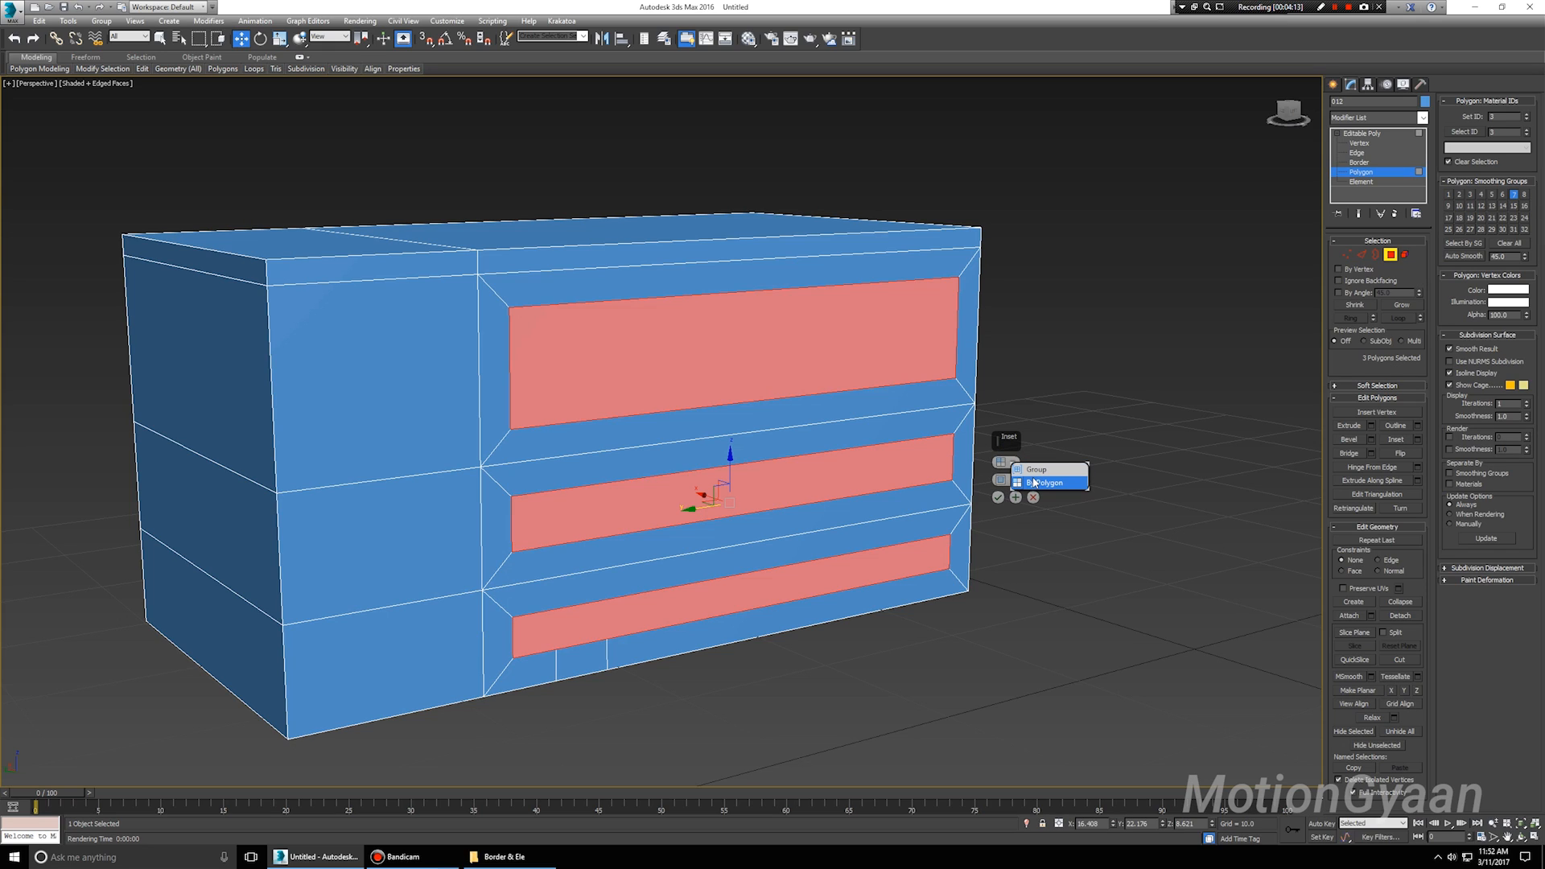
{"action": "left_click", "coordinate": [1034, 483]}
{"action": "left_click", "coordinate": [1005, 464]}
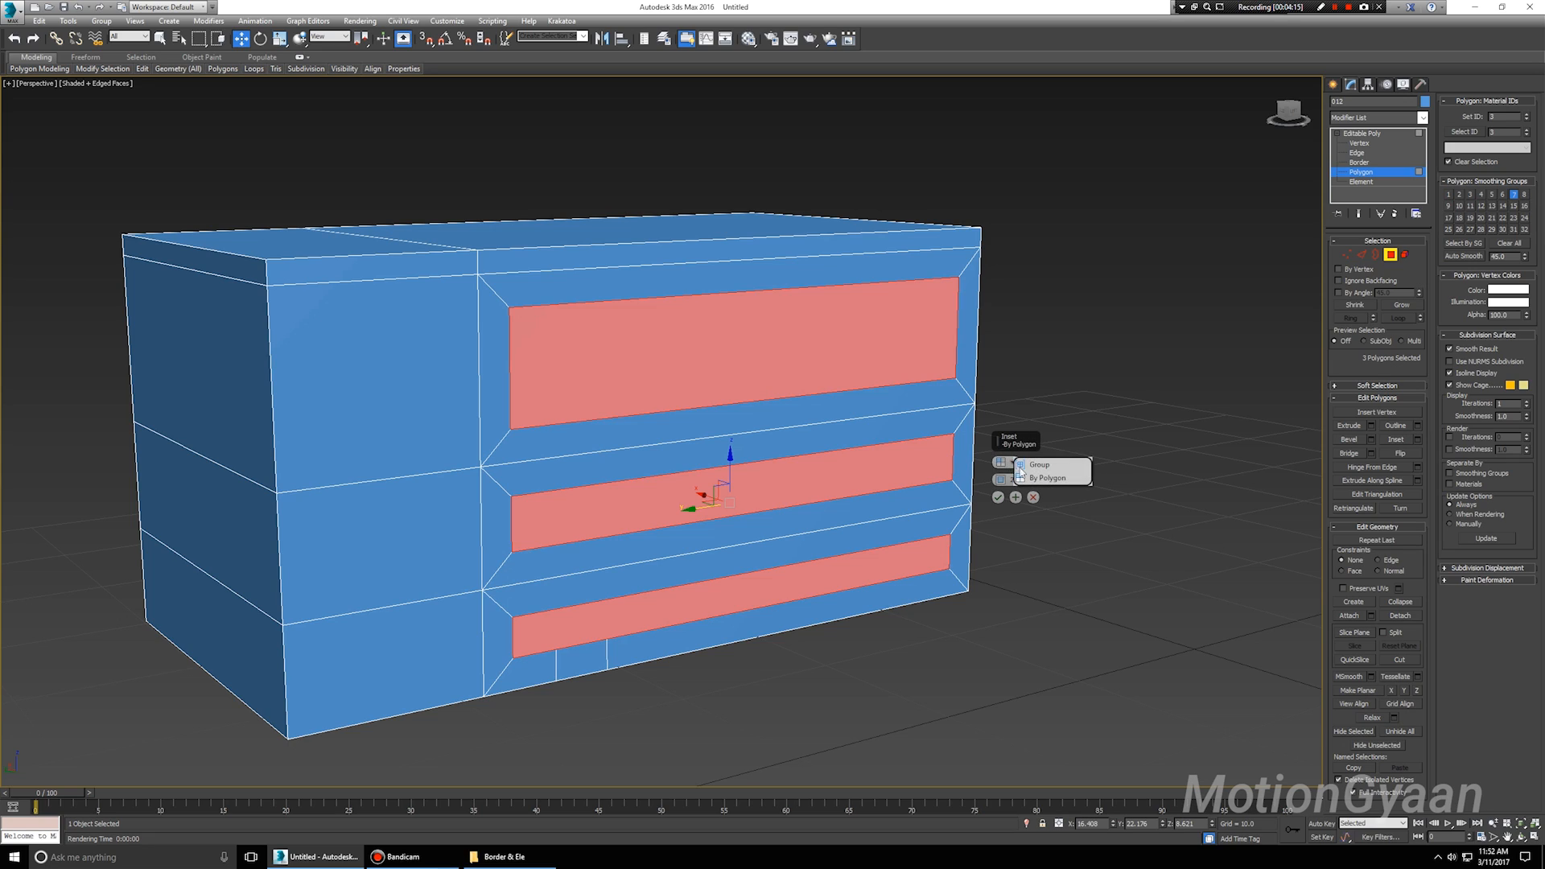
{"action": "left_click", "coordinate": [1034, 480]}
{"action": "left_click", "coordinate": [1012, 462]}
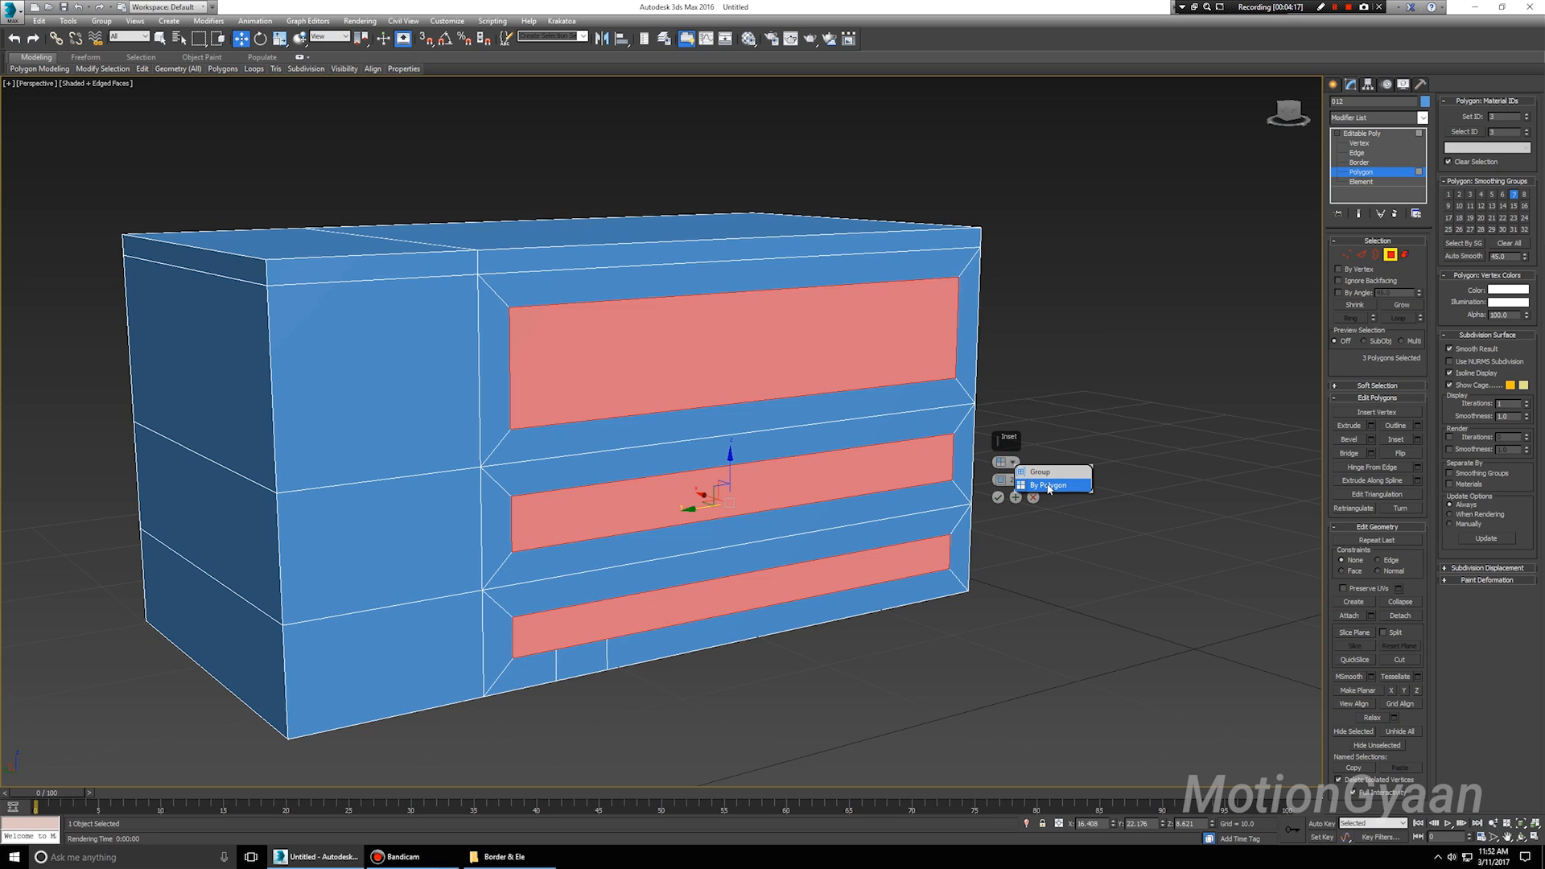
{"action": "left_click", "coordinate": [1035, 473]}
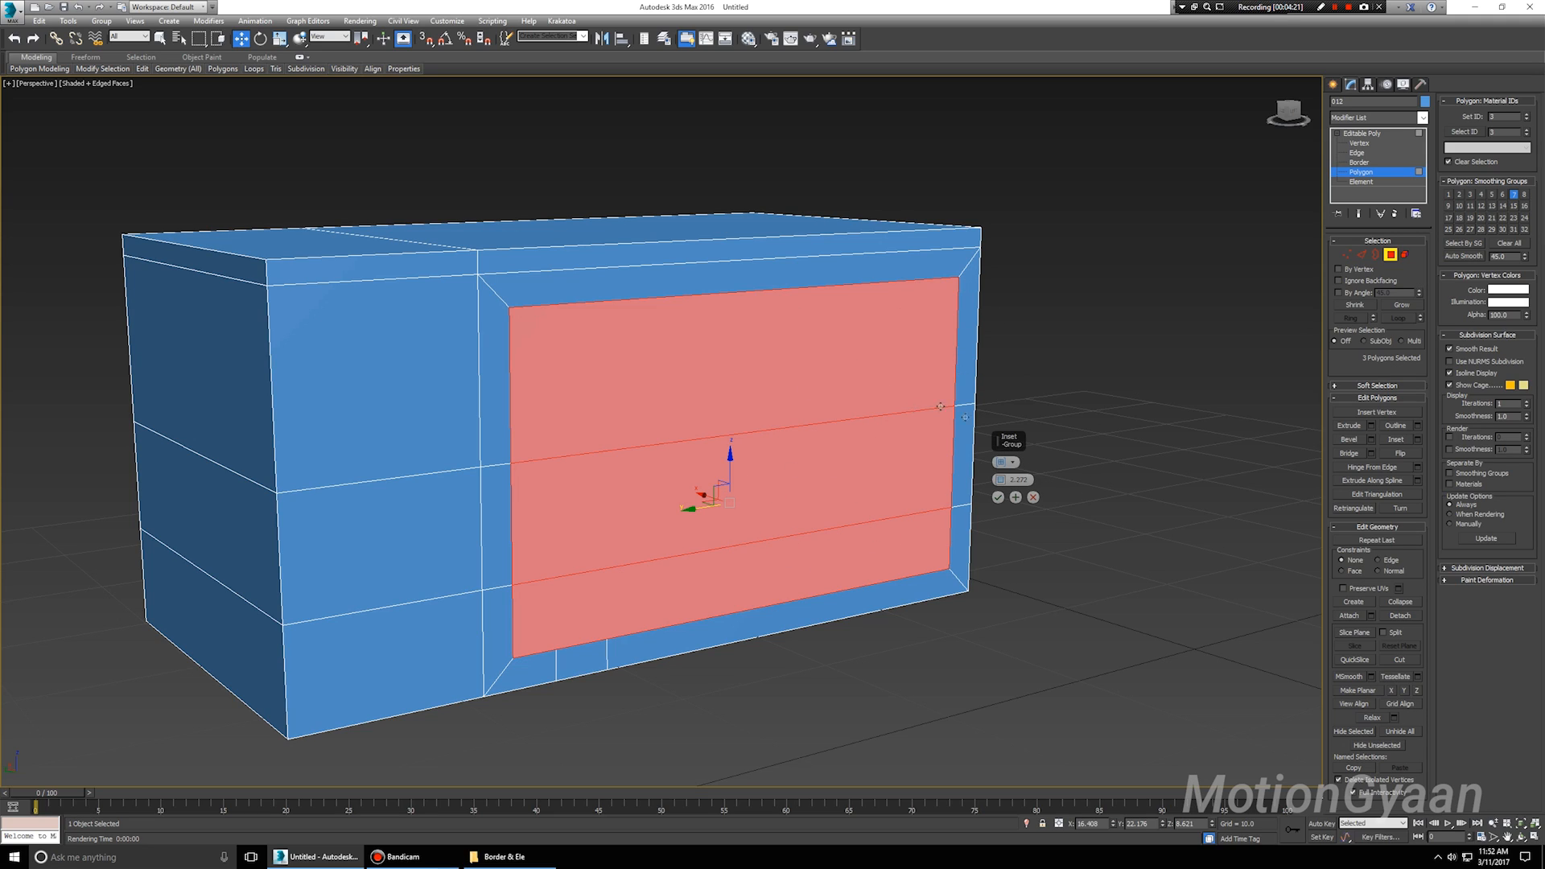
{"action": "left_click", "coordinate": [1033, 497]}
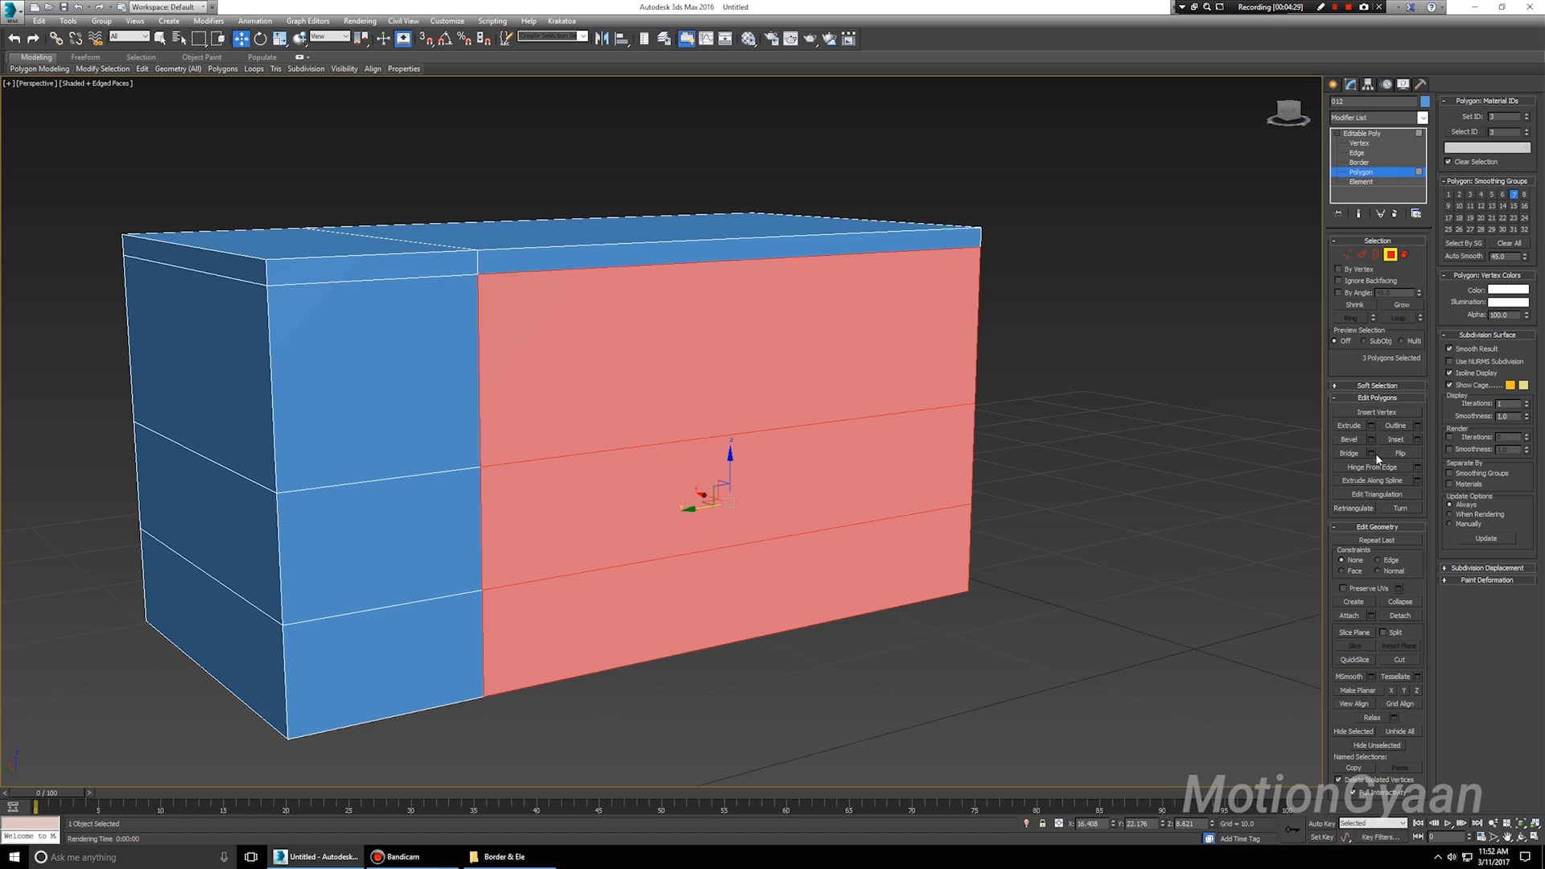
Clear the polygon selection, return to the object level of the Editable Poly, and deselect the box.
{"action": "left_click", "coordinate": [676, 680]}
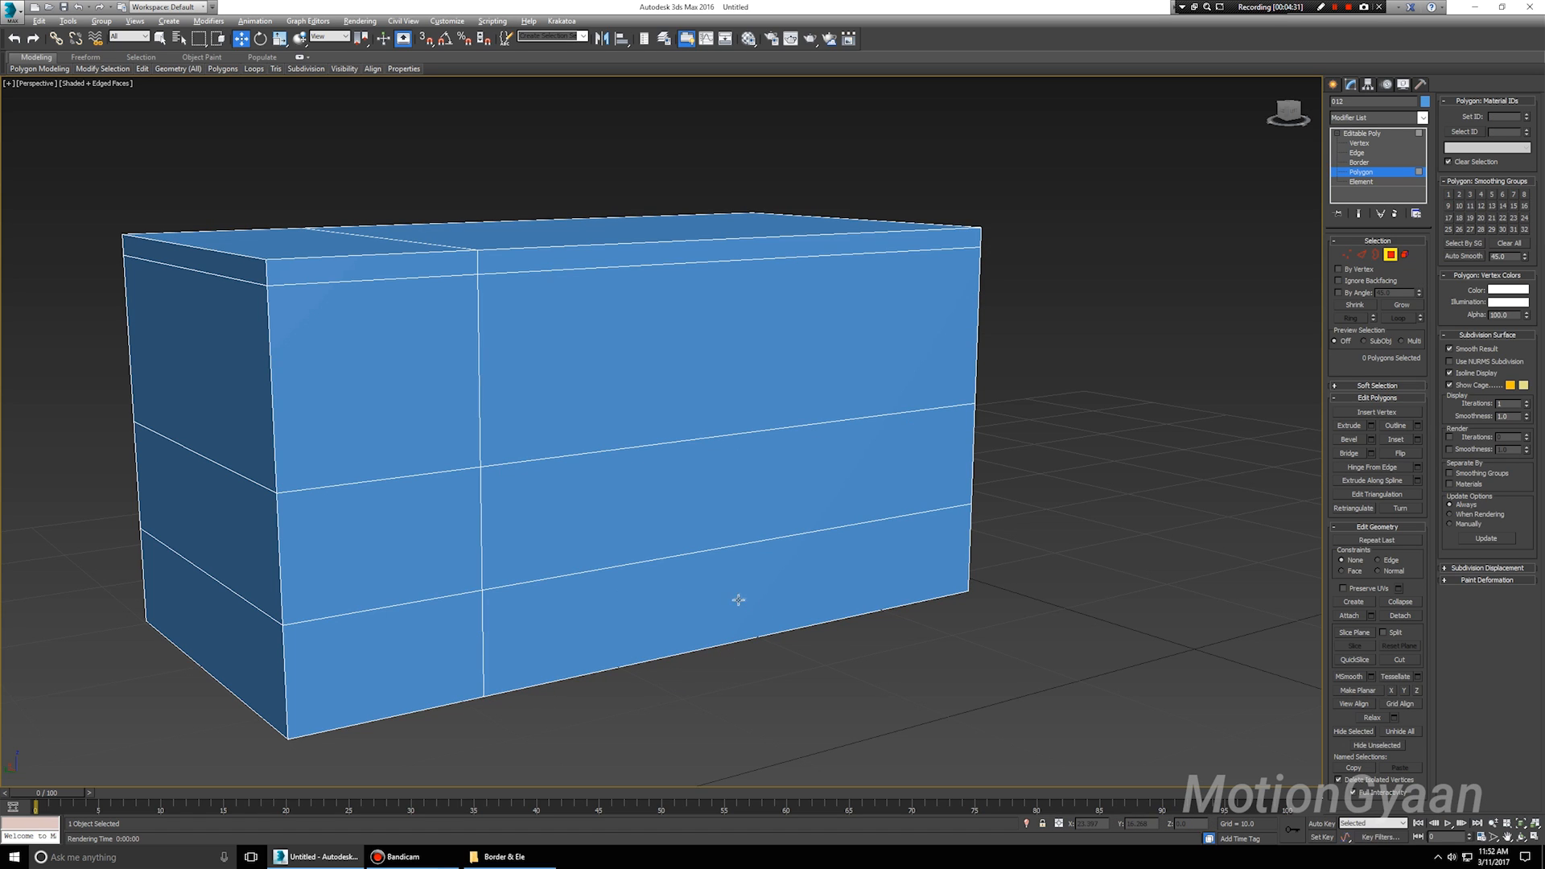
{"action": "middle_click_drag", "start_coordinate": [738, 599], "coordinate": [787, 604], "text": "alt"}
{"action": "left_click", "coordinate": [1368, 134]}
{"action": "left_click", "coordinate": [896, 510]}
{"action": "middle_click_drag", "start_coordinate": [896, 510], "coordinate": [1017, 465], "text": "alt"}
{"action": "key", "text": "z"}
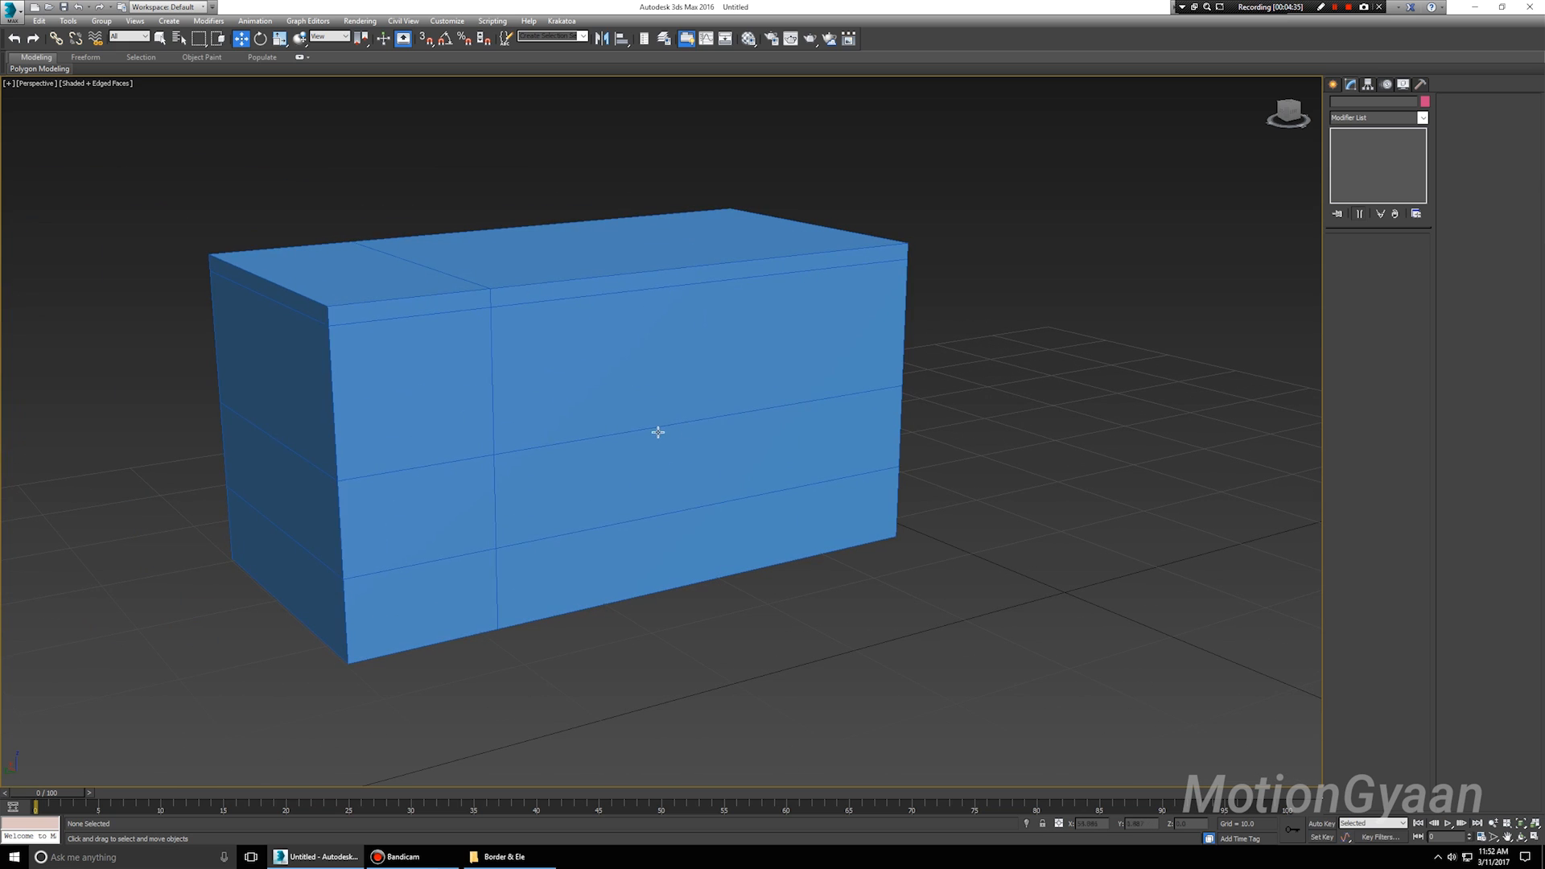
Select the whole box and clone it along the Y axis as a single independent Copy placed beside the original.
{"action": "left_click", "coordinate": [658, 432]}
{"action": "scroll", "coordinate": [661, 433], "scroll_direction": "down", "scroll_amount": 6}
{"action": "scroll", "coordinate": [662, 432], "scroll_direction": "up", "scroll_amount": 2}
{"action": "middle_click_drag", "start_coordinate": [911, 538], "coordinate": [865, 534], "text": "alt"}
{"action": "middle_click_drag", "start_coordinate": [693, 432], "coordinate": [707, 463]}
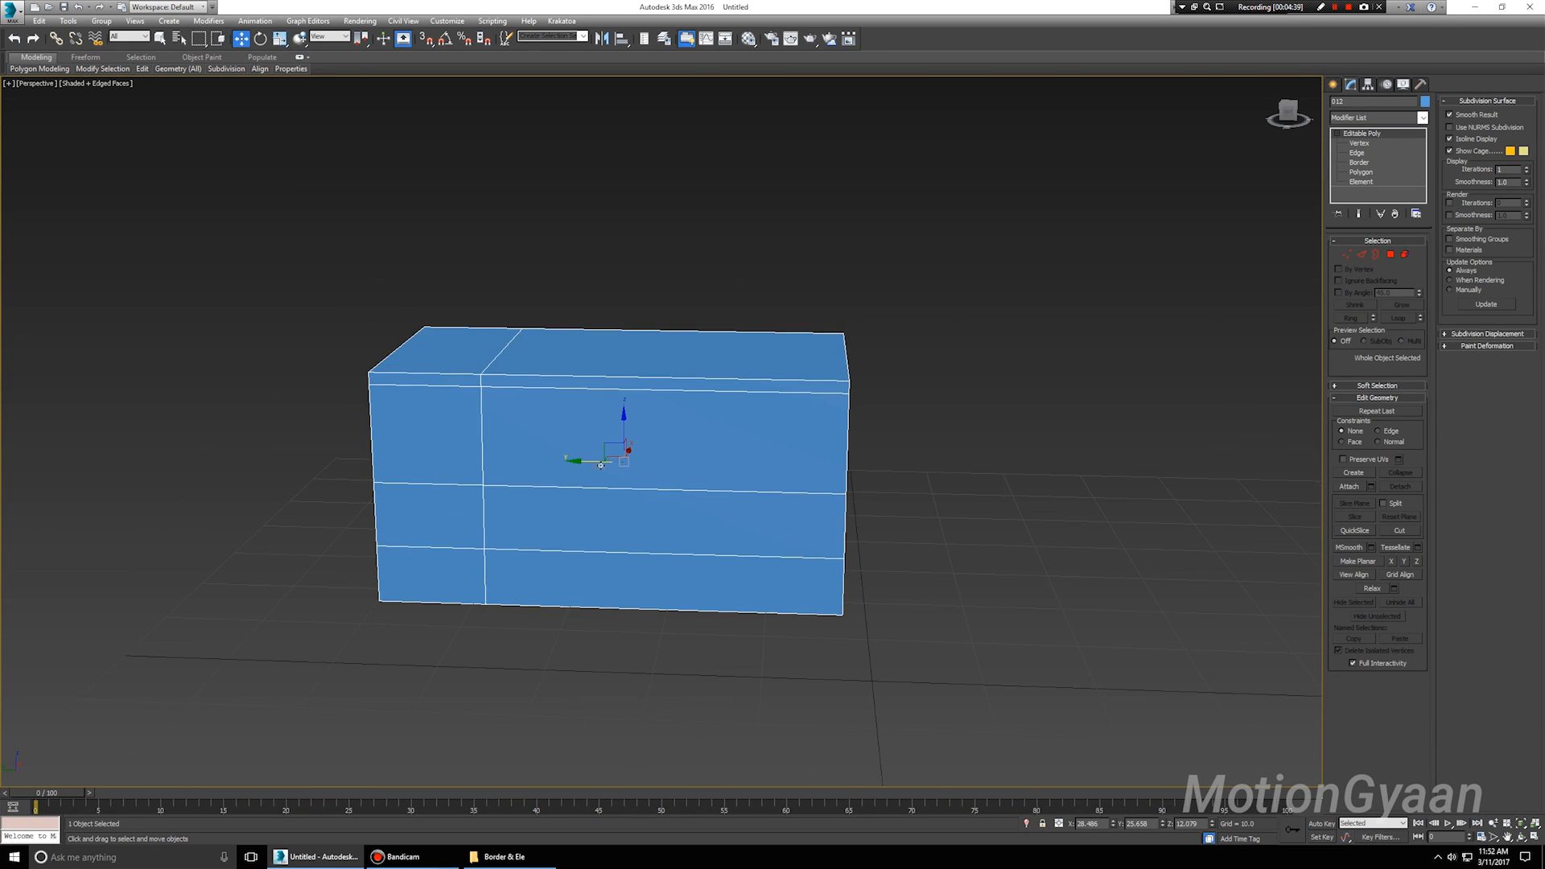
{"action": "mouse_move", "coordinate": [586, 462]}
{"action": "left_mouse_down", "text": "shift"}
{"action": "mouse_move", "coordinate": [844, 475]}
{"action": "mouse_move", "coordinate": [1044, 511]}
{"action": "left_mouse_up", "text": "shift"}
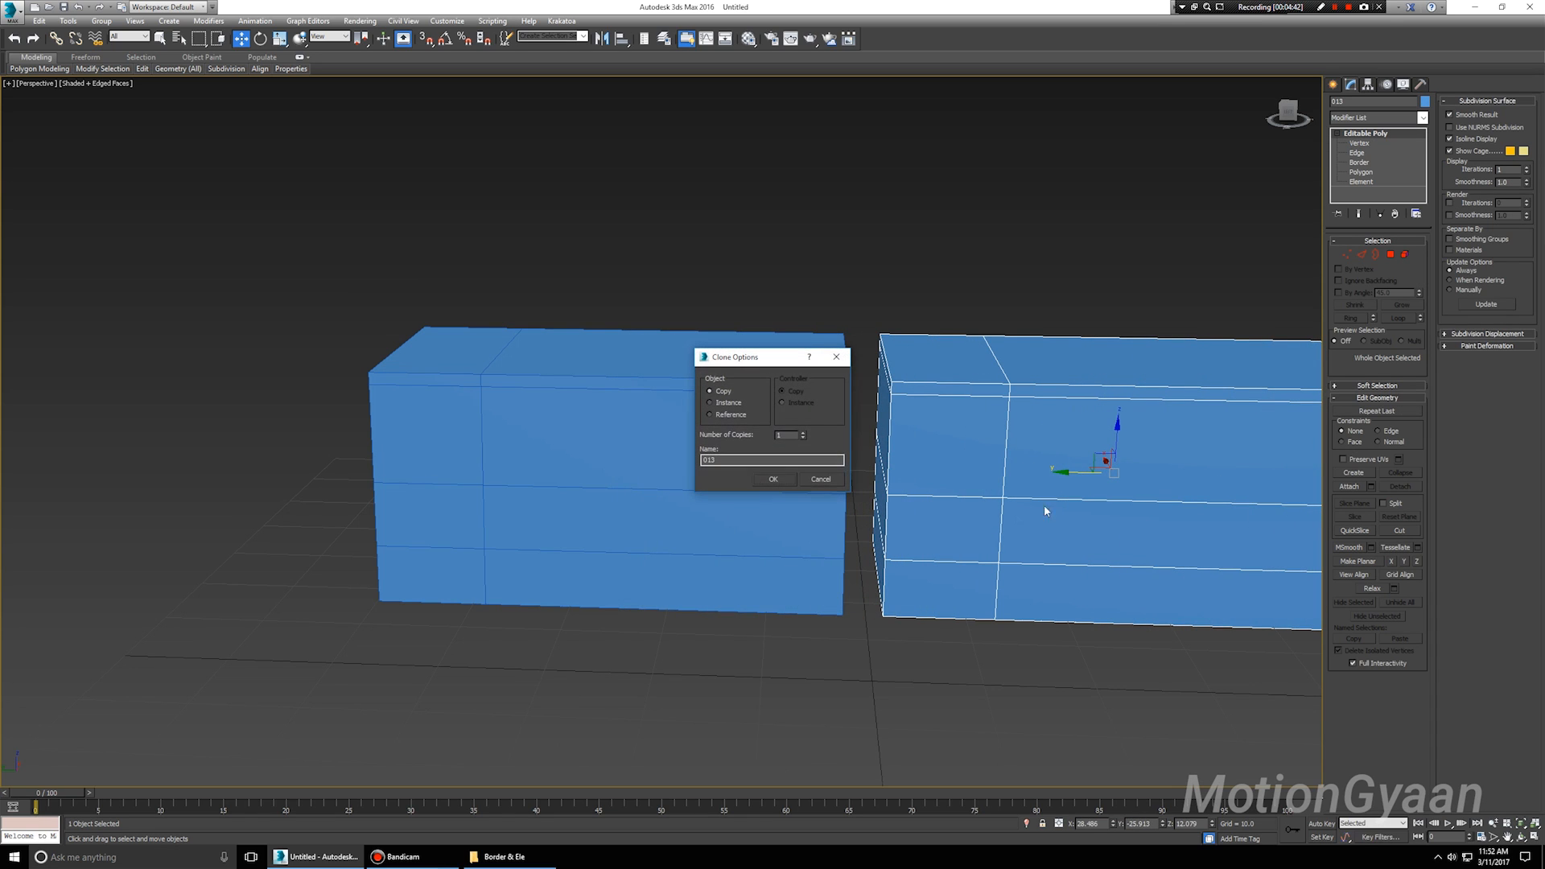
{"action": "left_click", "coordinate": [771, 481]}
Move the copied box farther from the original along the Y axis, to about Y -38.
{"action": "mouse_move", "coordinate": [988, 483]}
{"action": "middle_mouse_down"}
{"action": "mouse_move", "coordinate": [836, 466]}
{"action": "mouse_move", "coordinate": [852, 474]}
{"action": "middle_mouse_up"}
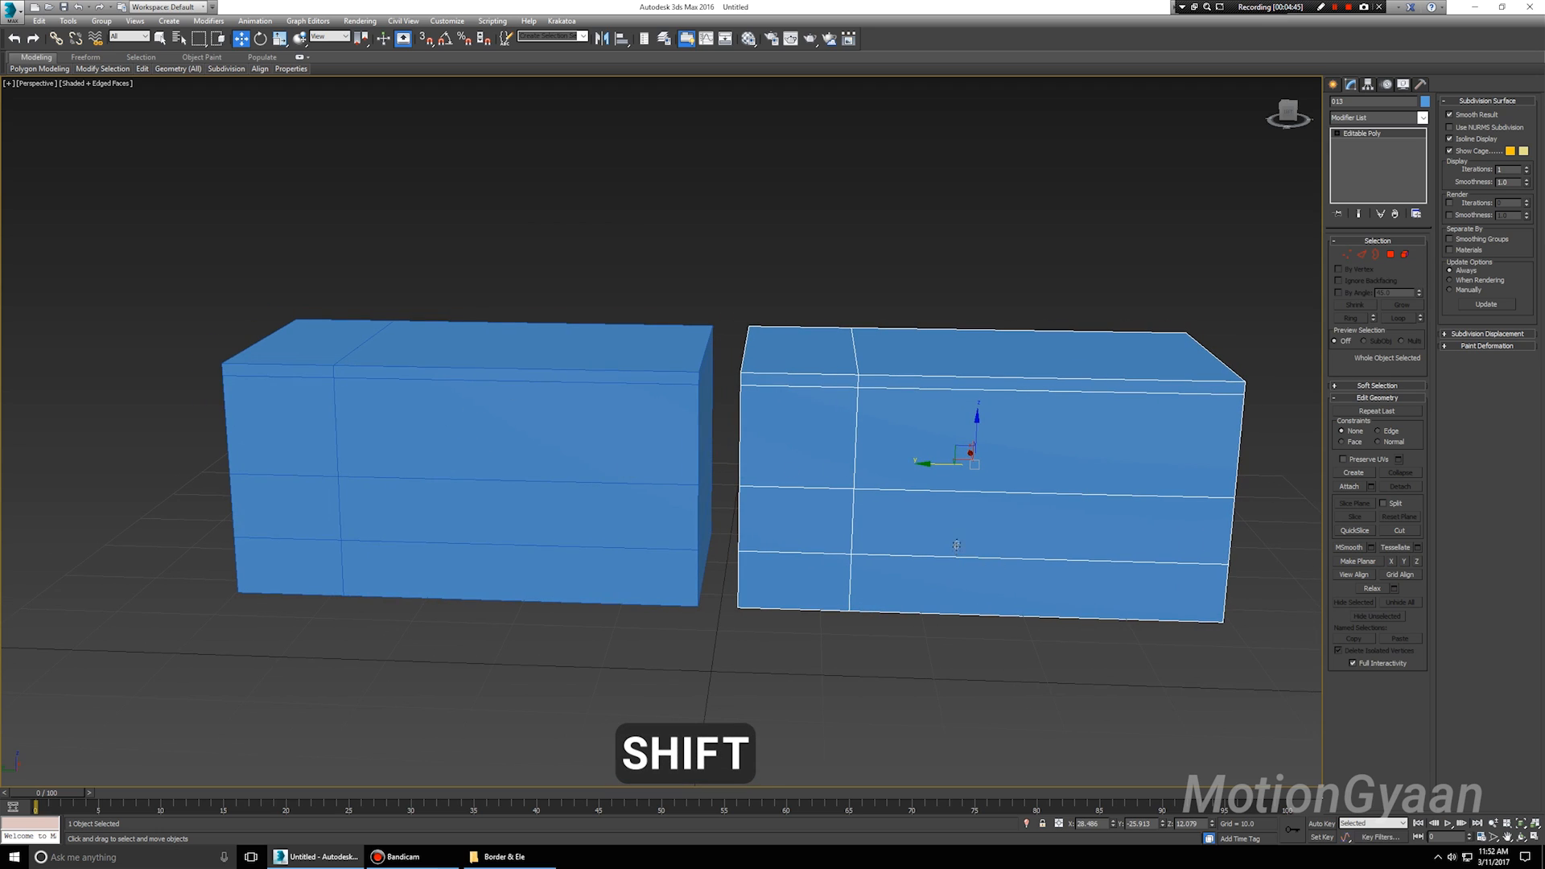
{"action": "middle_click_drag", "start_coordinate": [792, 516], "coordinate": [803, 502], "text": "alt"}
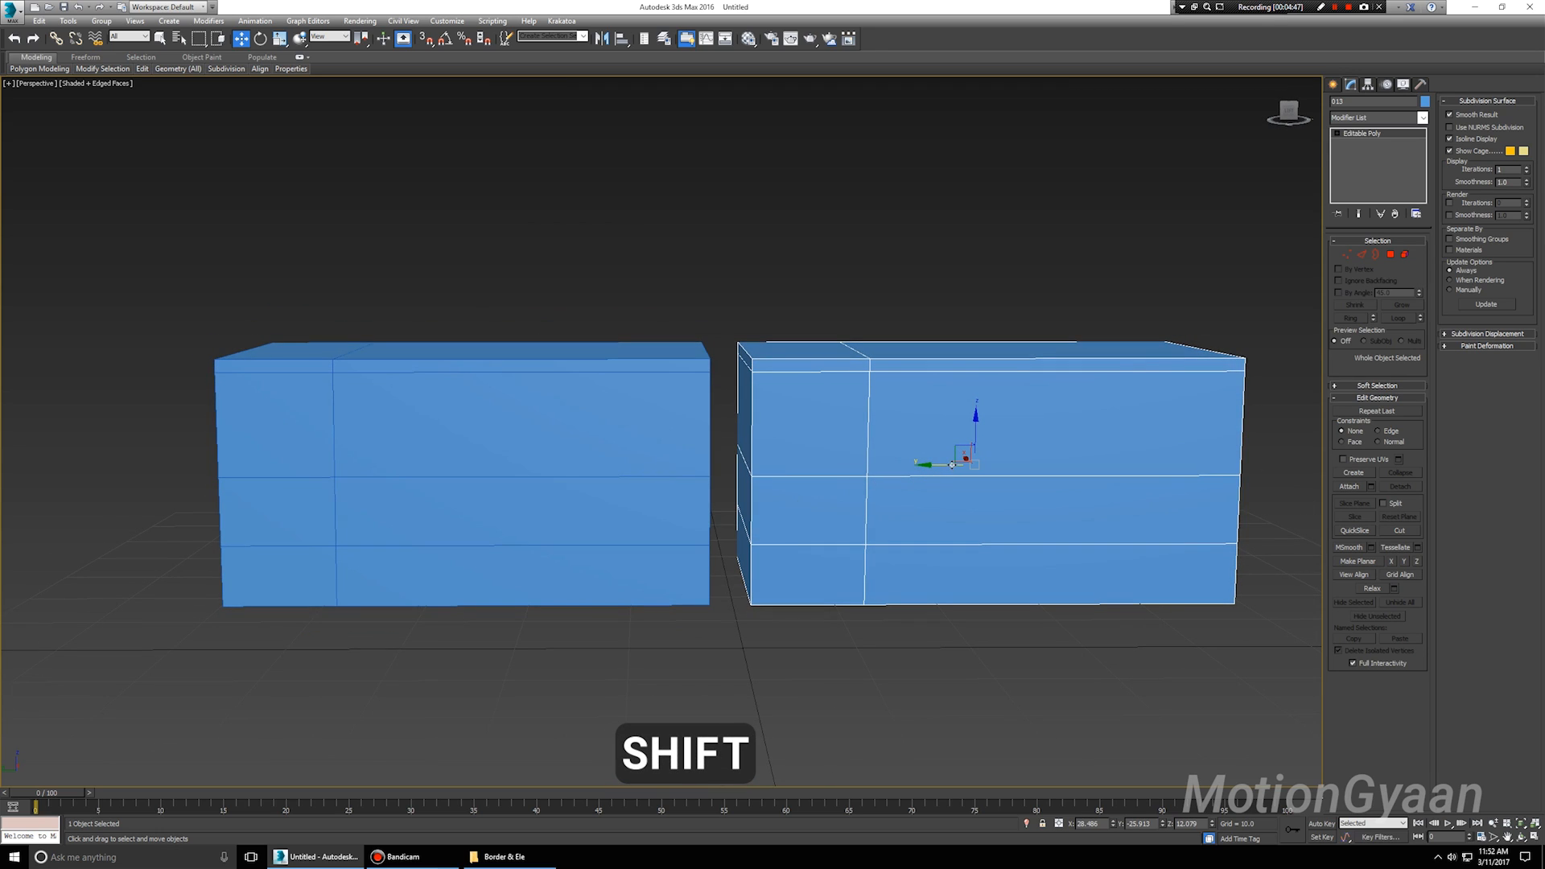
{"action": "left_click_drag", "start_coordinate": [955, 464], "coordinate": [1070, 467]}
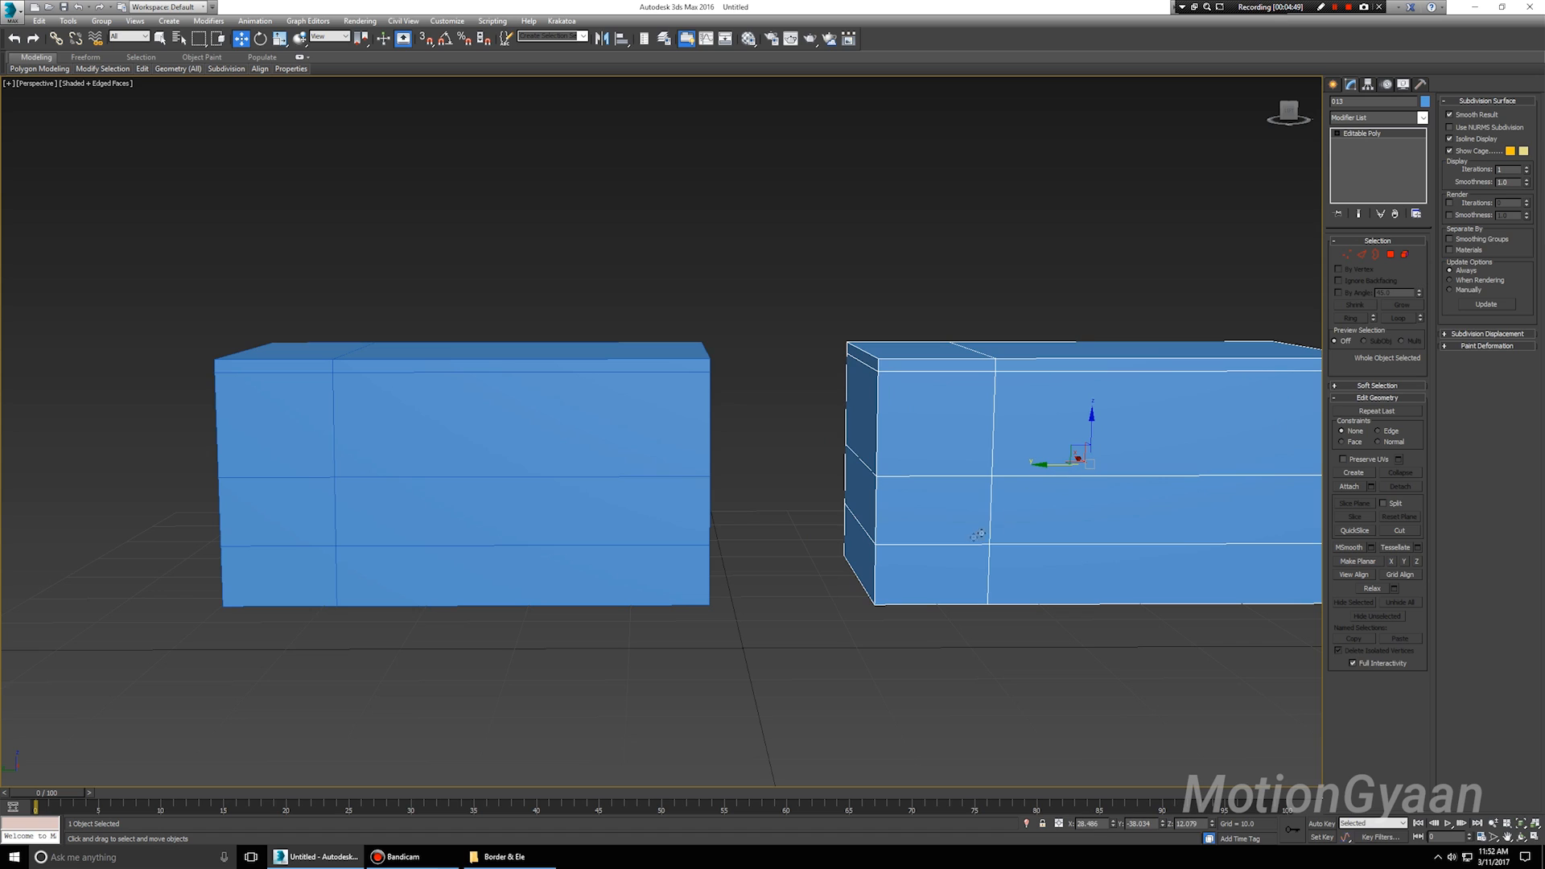
Attach the original box to the copy from element level, and return to the object level of the combined mesh.
{"action": "left_click", "coordinate": [1405, 255]}
{"action": "left_click", "coordinate": [1052, 528]}
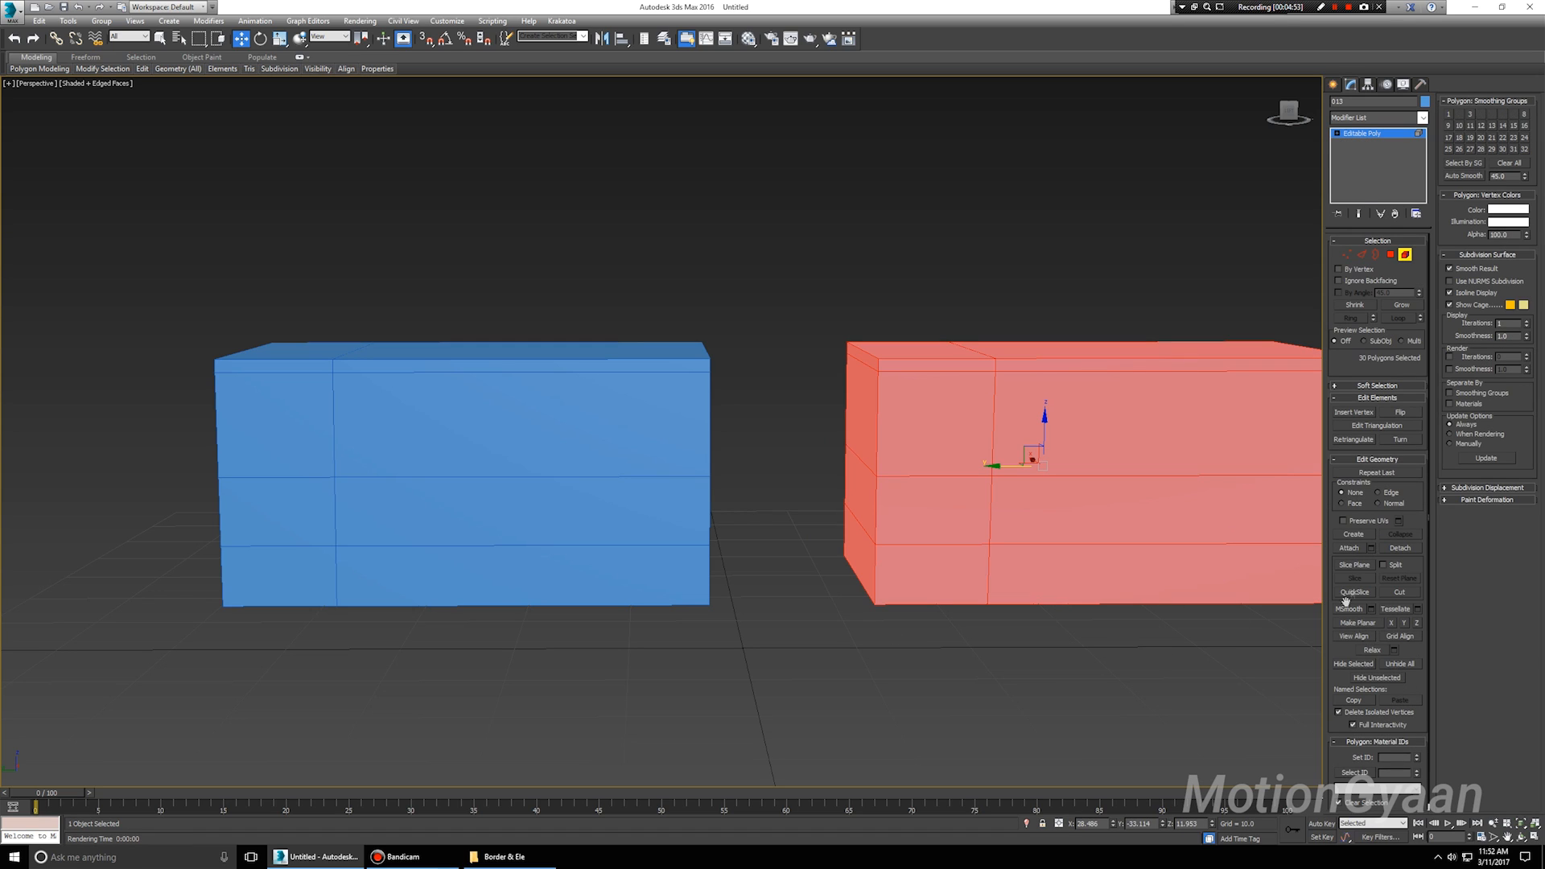
{"action": "left_click", "coordinate": [1349, 548]}
{"action": "left_click", "coordinate": [581, 527]}
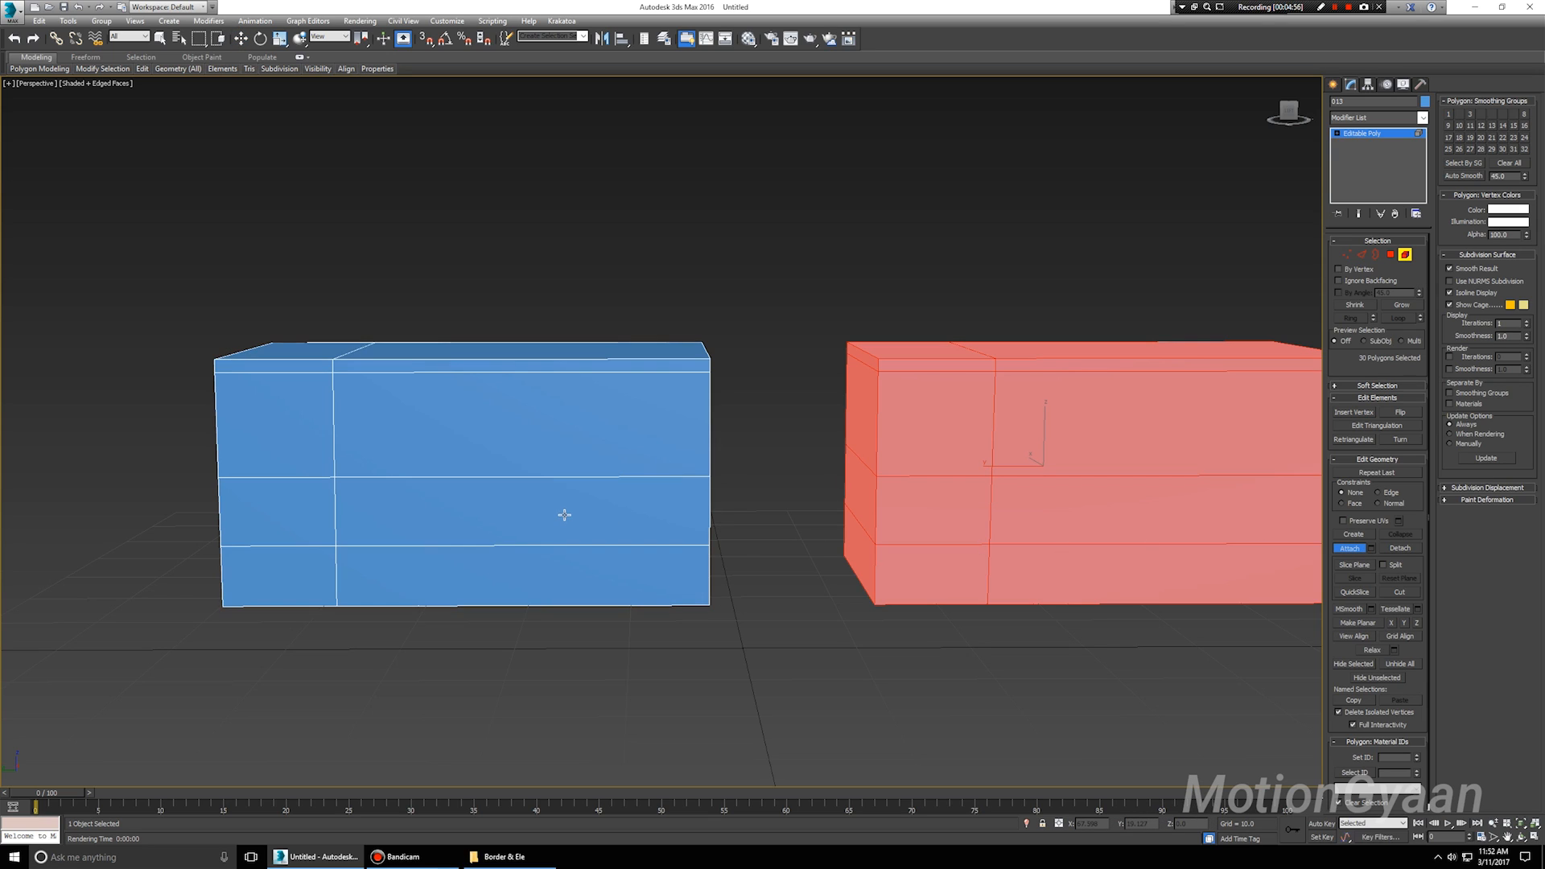
{"action": "left_click", "coordinate": [1337, 133]}
{"action": "left_click", "coordinate": [1362, 135]}
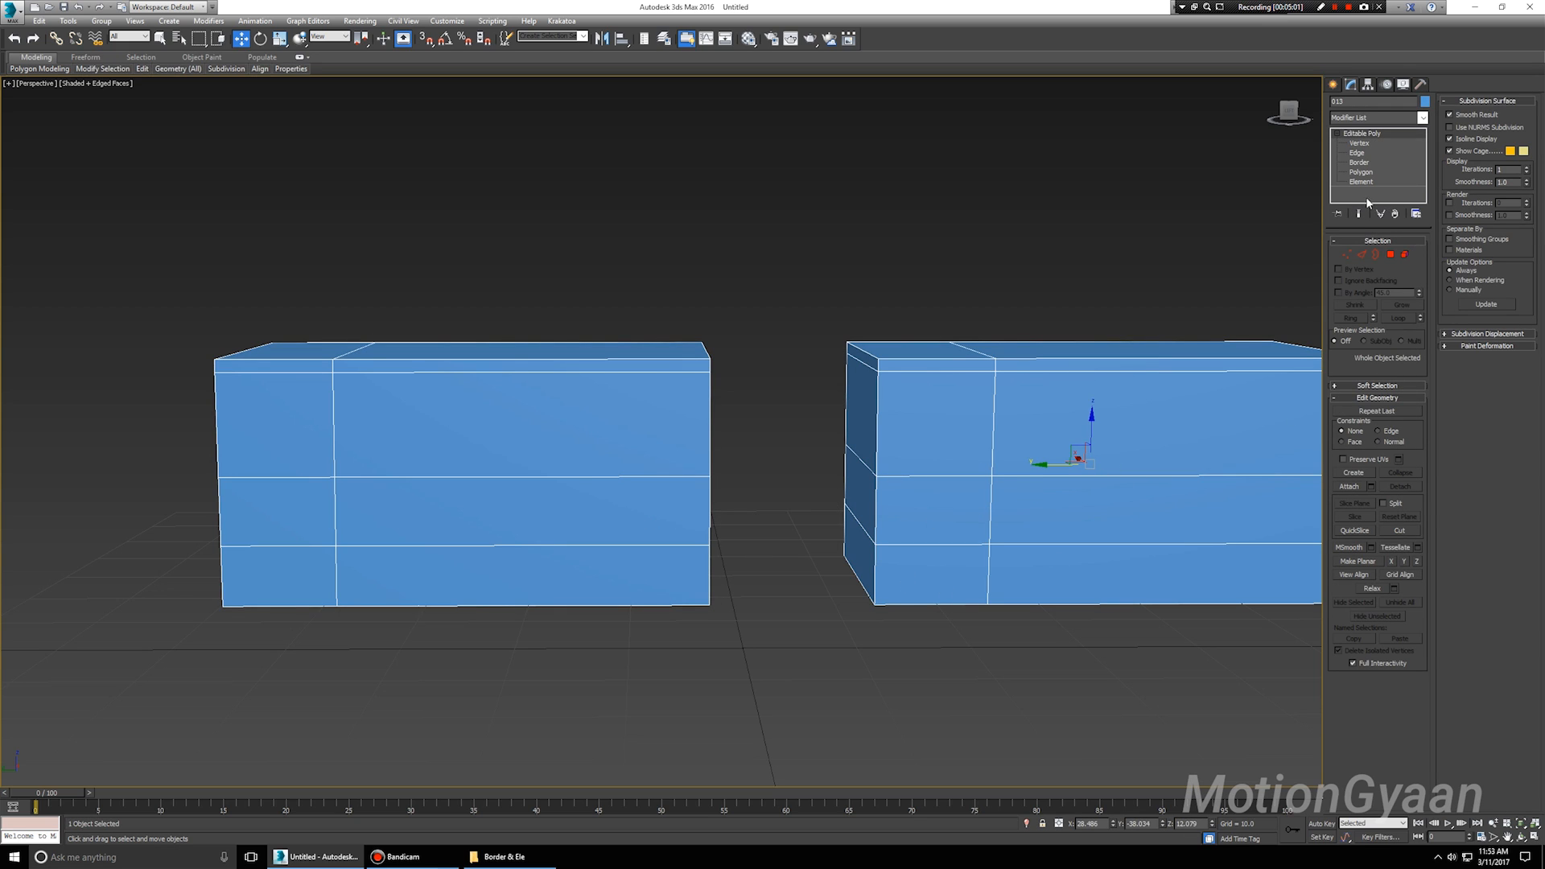
At polygon level, clear the existing selection and select the original box's middle end-face polygon that faces the copied box.
{"action": "left_click", "coordinate": [1372, 172]}
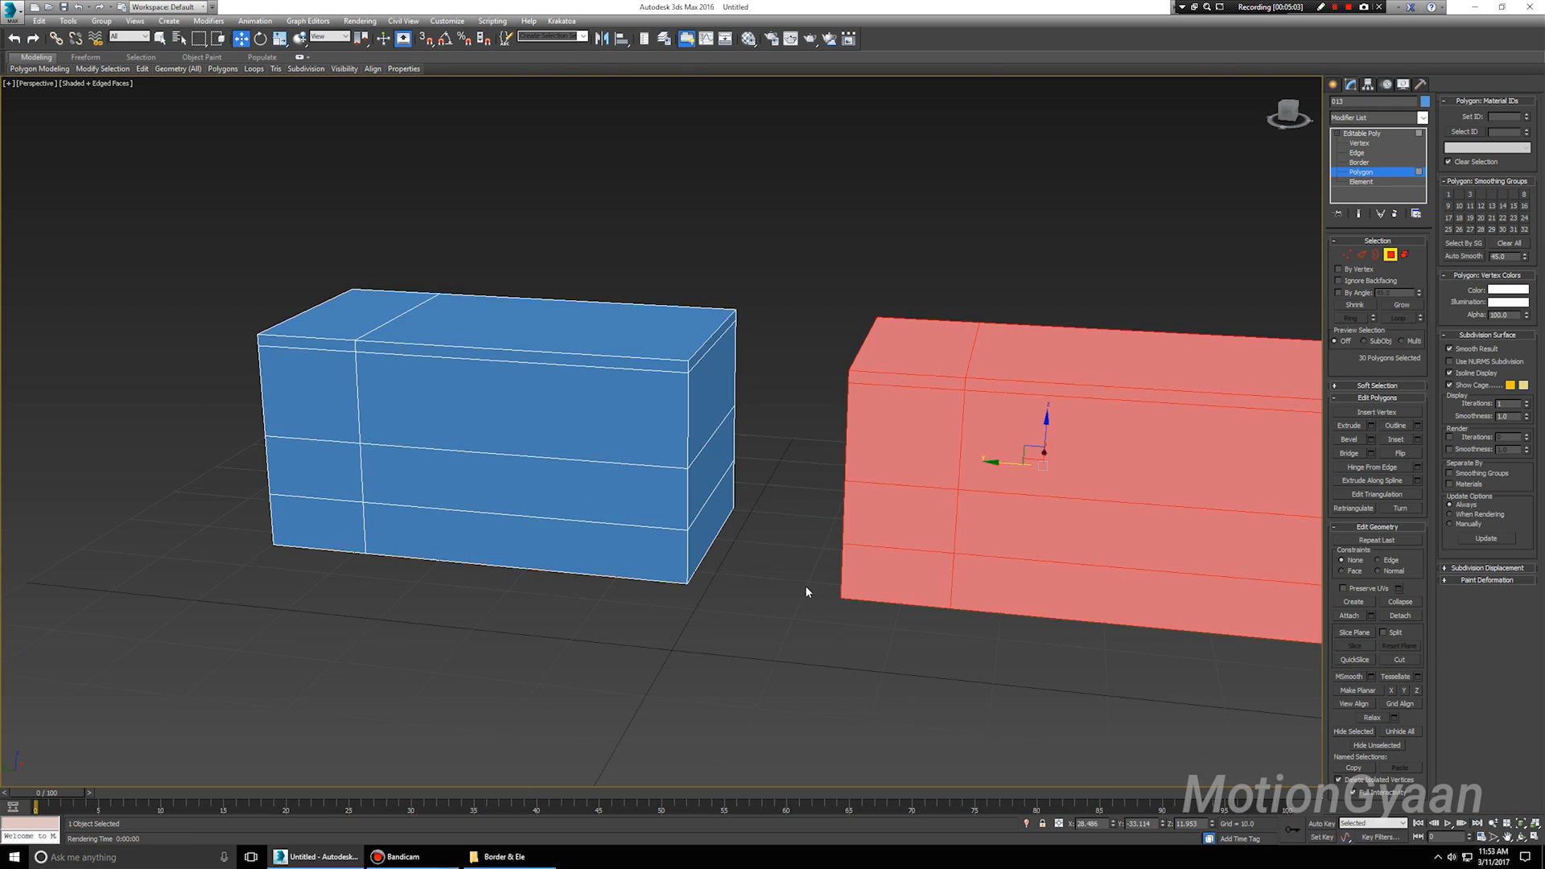
{"action": "left_click", "coordinate": [805, 585]}
{"action": "middle_click_drag", "start_coordinate": [784, 548], "coordinate": [734, 510], "text": "alt"}
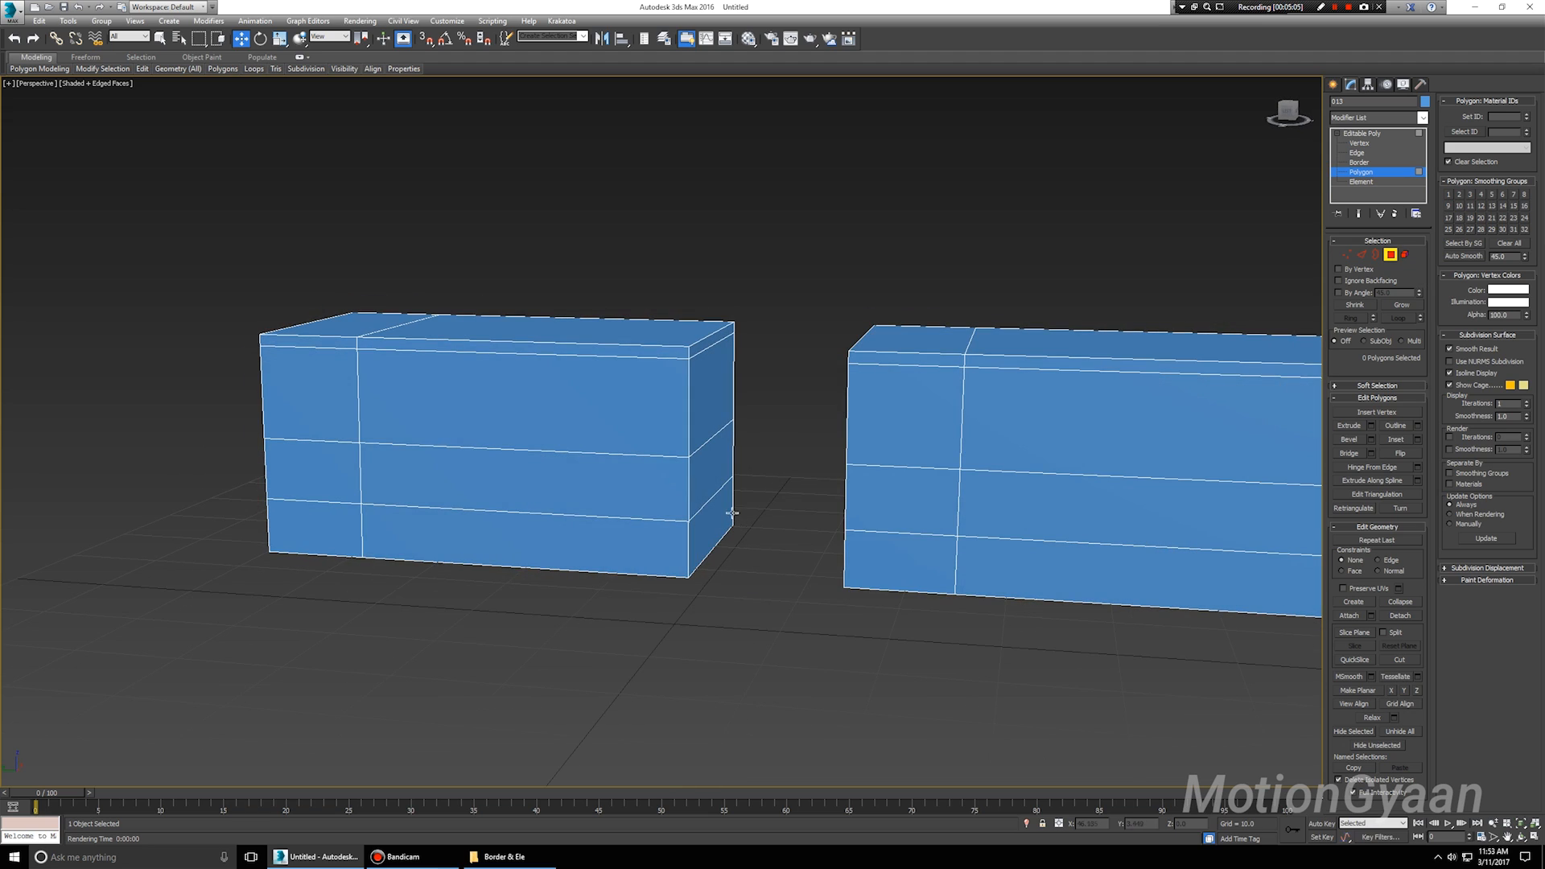
{"action": "scroll", "coordinate": [734, 511], "scroll_direction": "up", "scroll_amount": 5}
{"action": "left_click", "coordinate": [672, 435]}
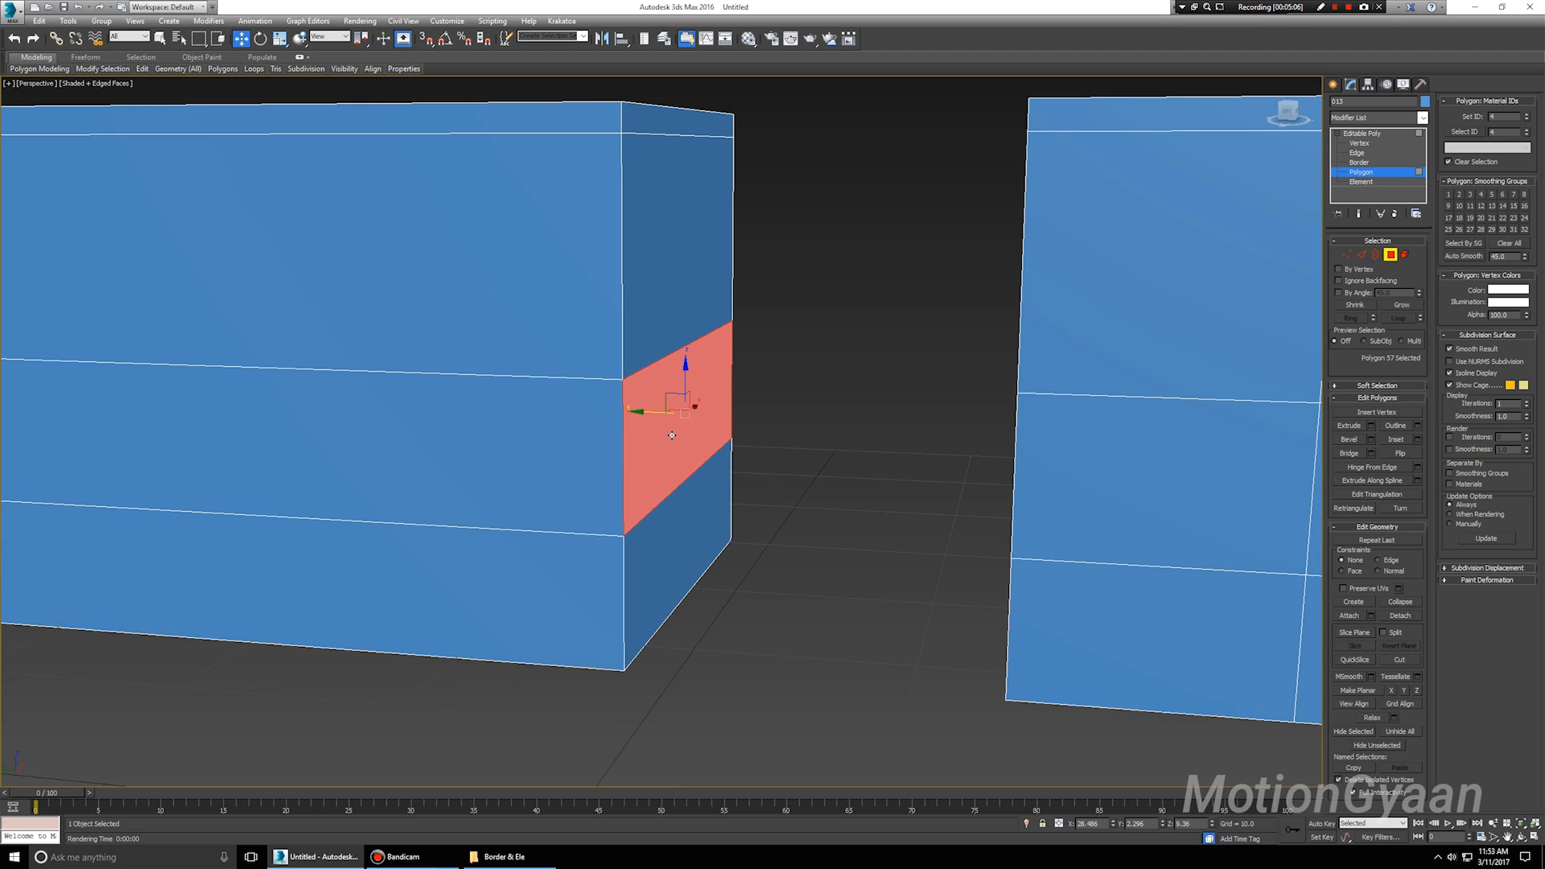
Add the copied box's facing middle polygon to the selection and try a Bridge between both polygons, cancelling its settings.
{"action": "middle_click_drag", "start_coordinate": [918, 481], "coordinate": [961, 505], "text": "alt"}
{"action": "left_click", "coordinate": [1042, 428], "text": "ctrl"}
{"action": "scroll", "coordinate": [938, 494], "scroll_direction": "down", "scroll_amount": 3}
{"action": "scroll", "coordinate": [934, 494], "scroll_direction": "up", "scroll_amount": 1}
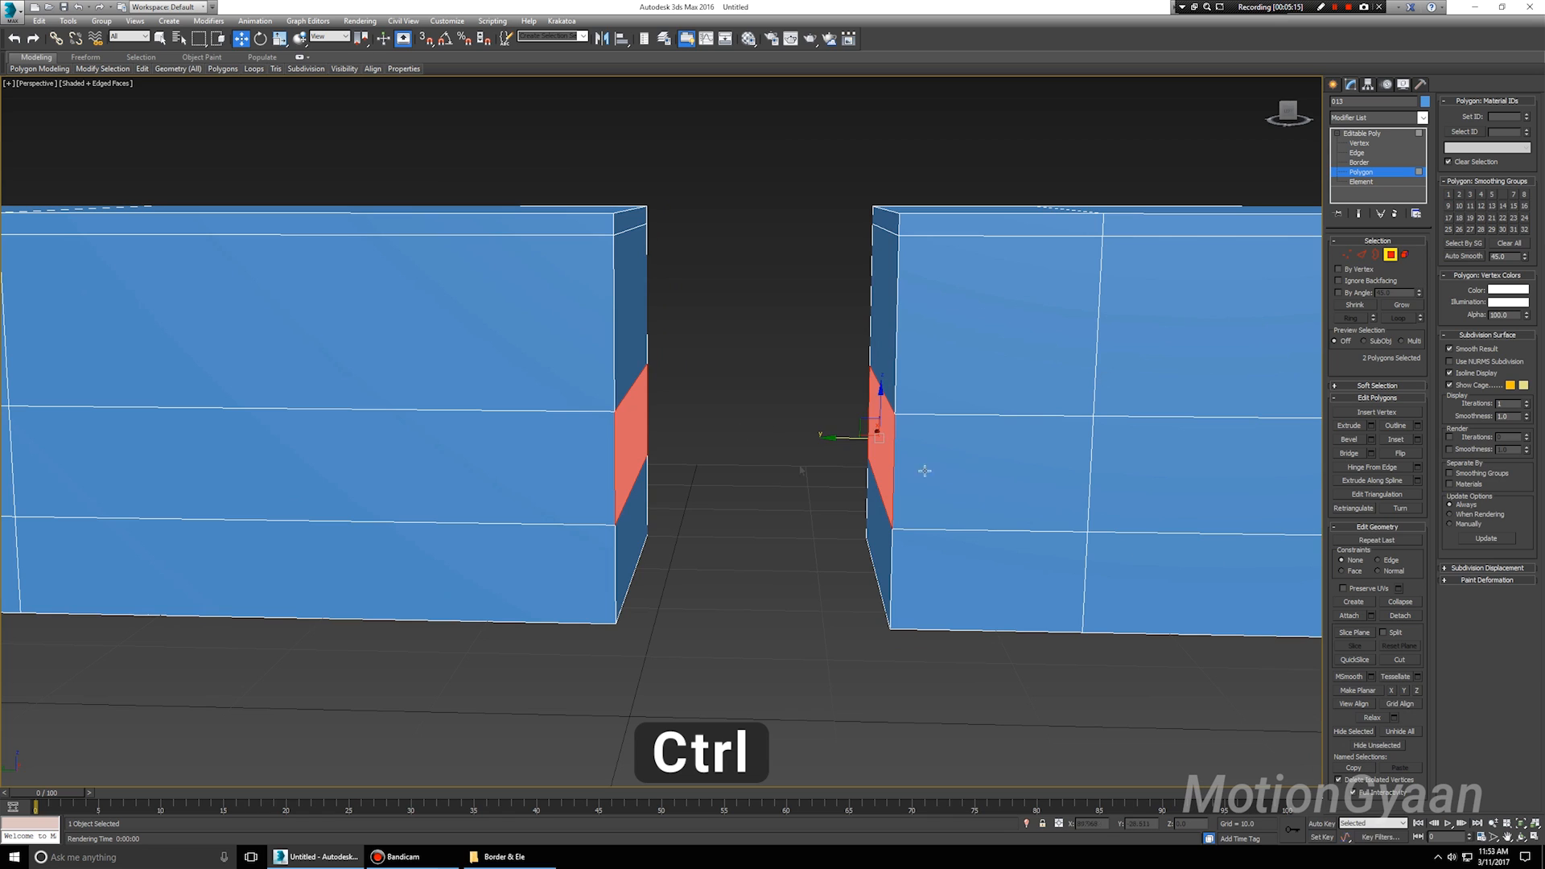
{"action": "left_click", "coordinate": [1372, 454]}
{"action": "middle_click_drag", "start_coordinate": [679, 562], "coordinate": [709, 586], "text": "alt"}
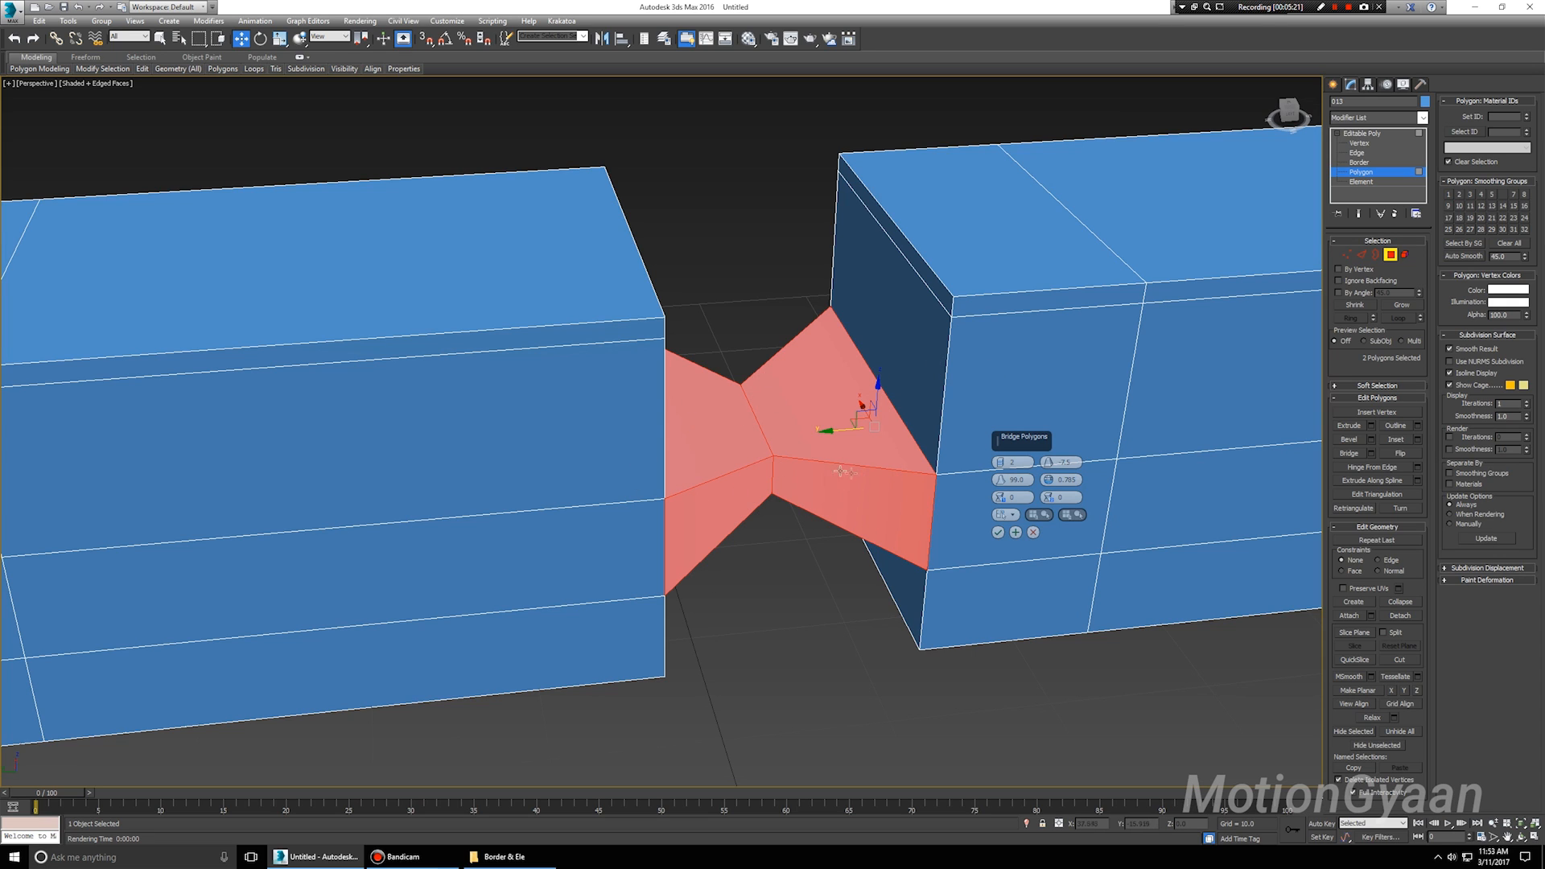
{"action": "middle_click_drag", "start_coordinate": [758, 547], "coordinate": [805, 507], "text": "alt"}
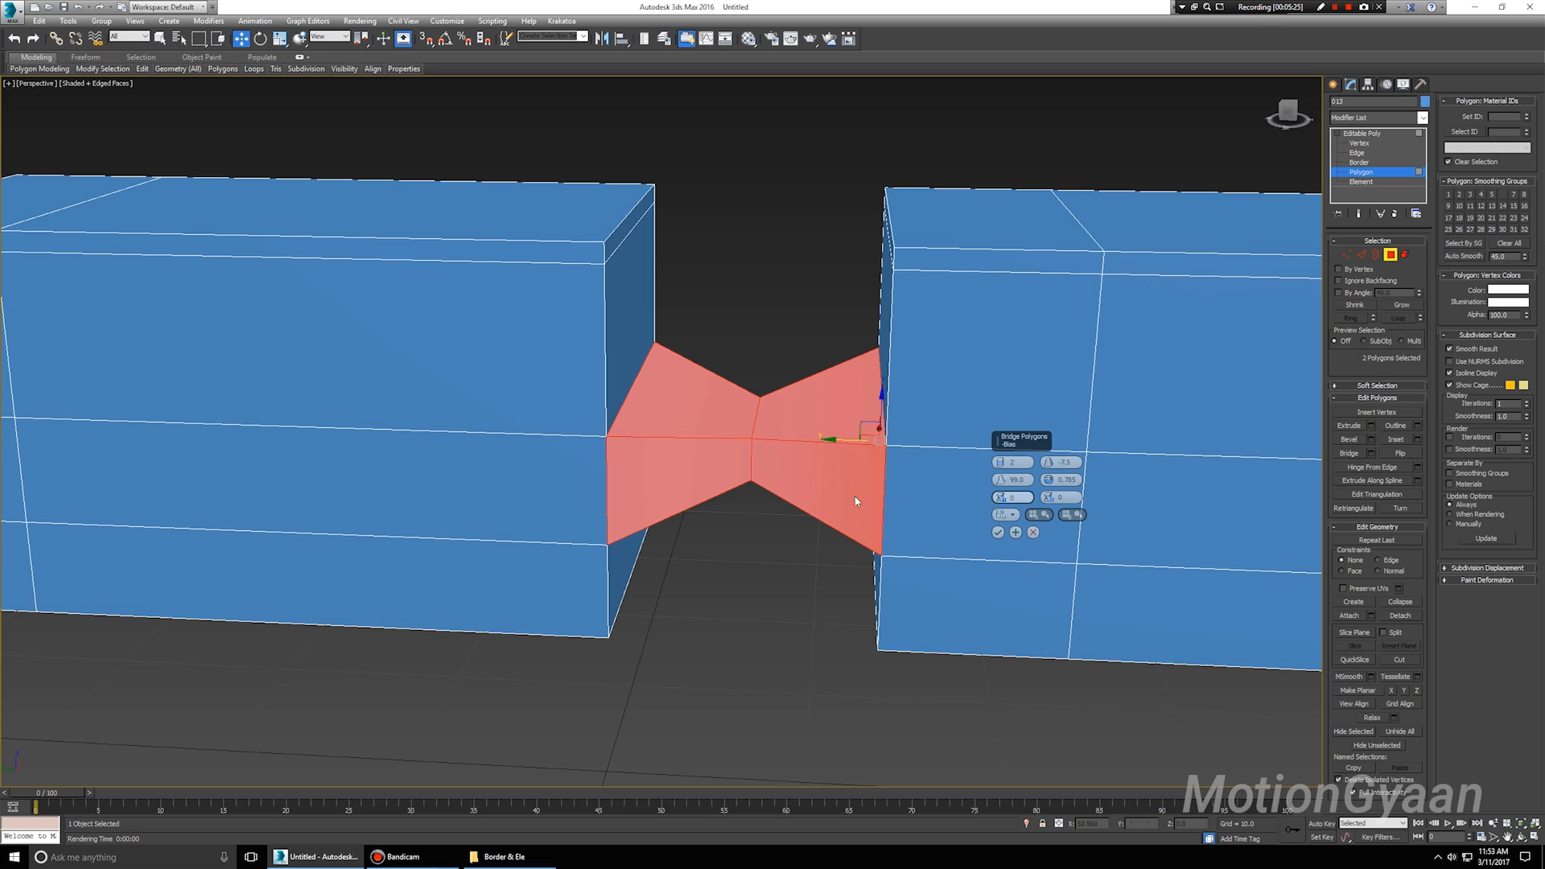
{"action": "left_click", "coordinate": [1033, 532]}
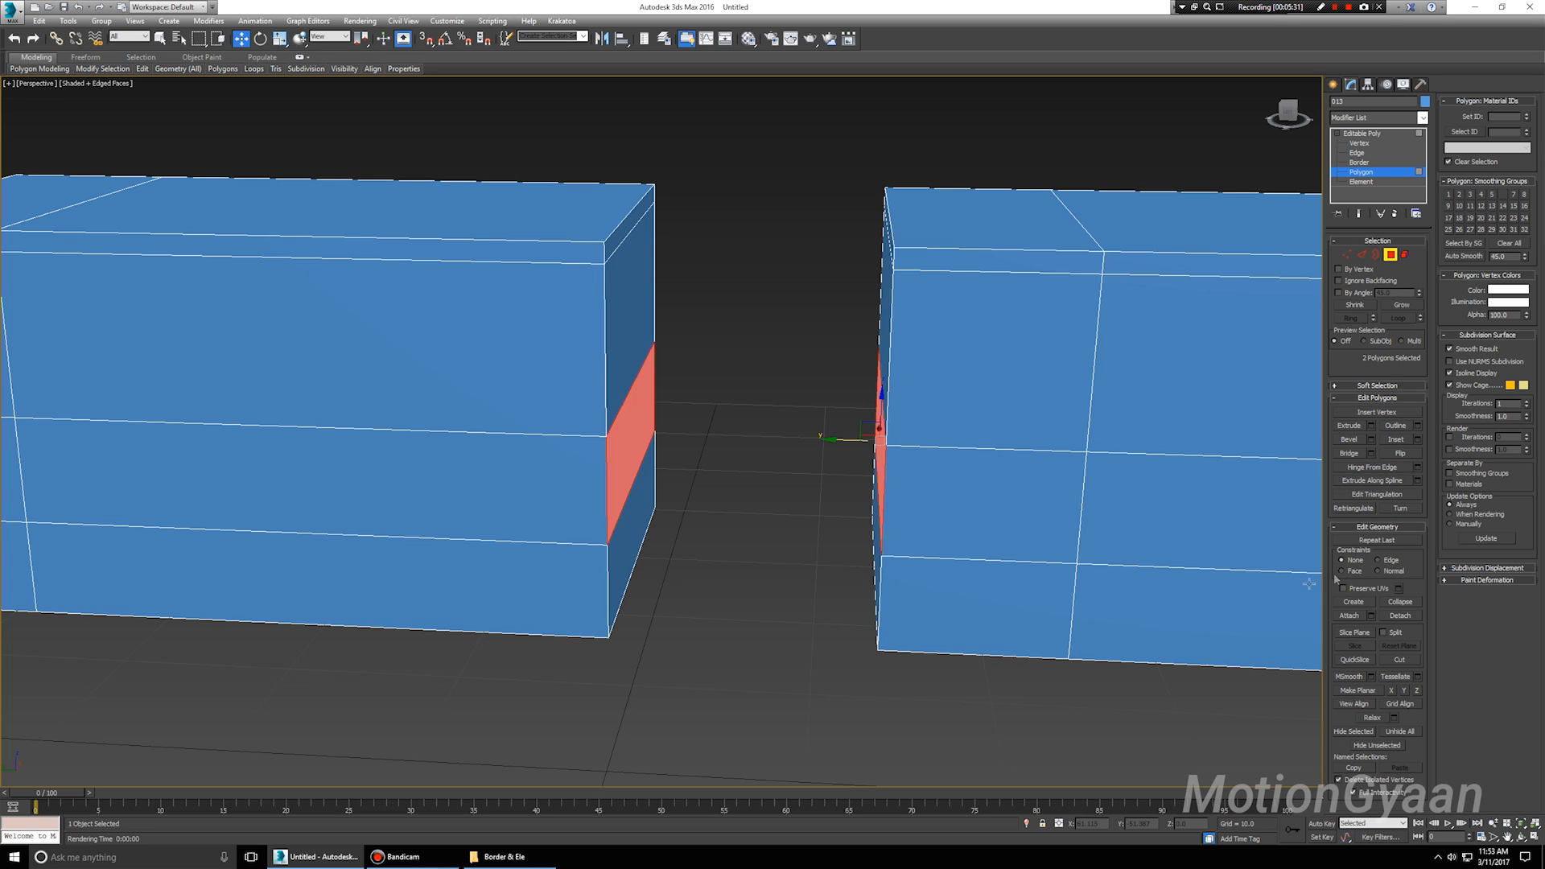
Select only the copied box's facing middle polygon and clone it to an element, offset along Y to about -12.
{"action": "middle_click_drag", "start_coordinate": [871, 579], "coordinate": [827, 568], "text": "alt"}
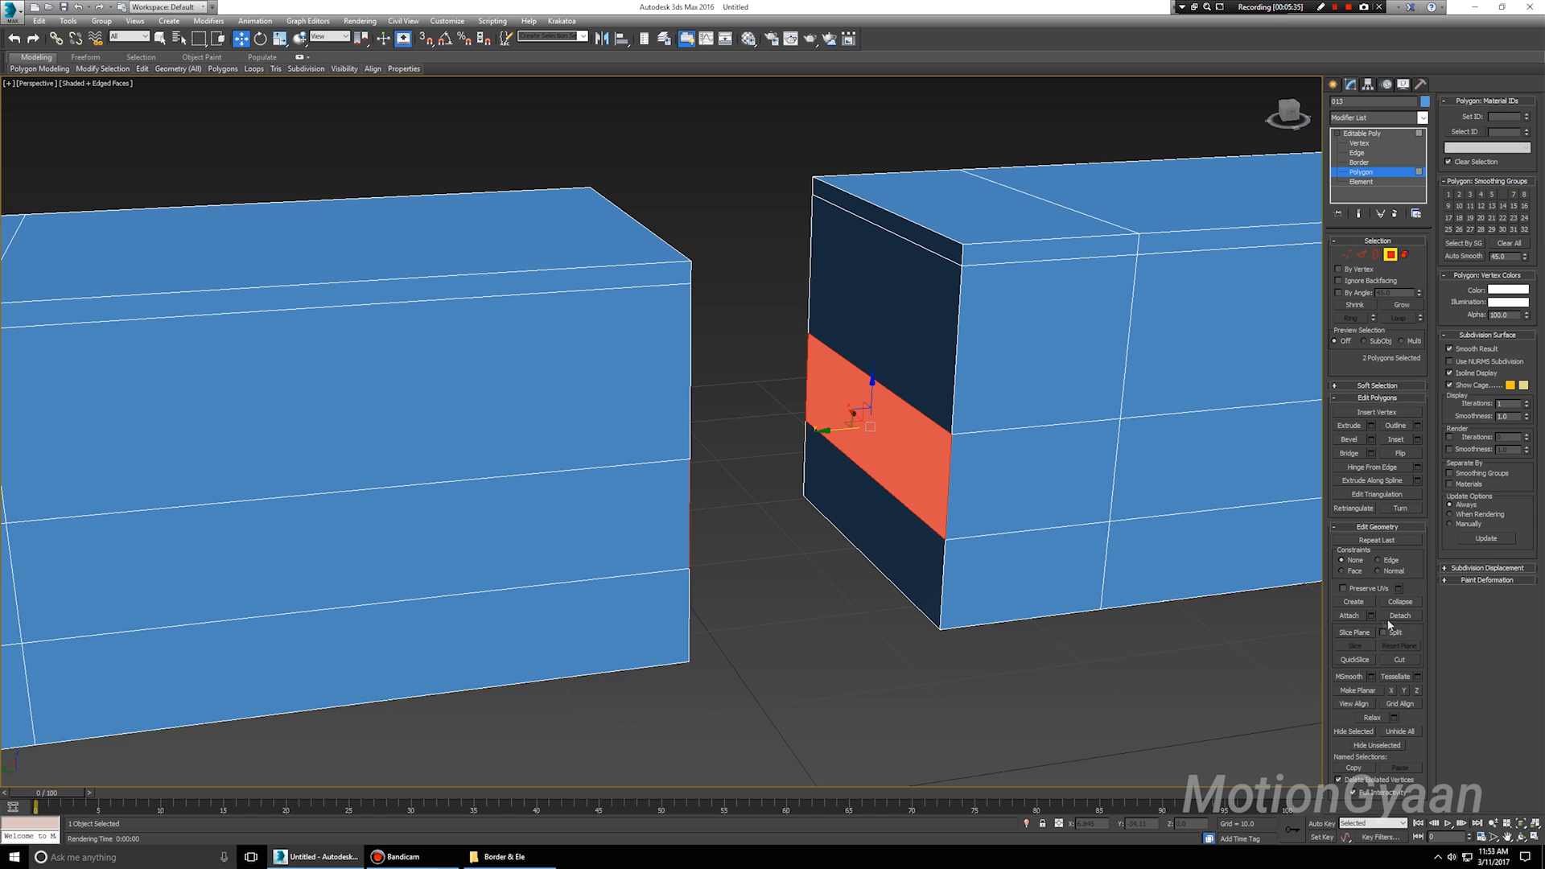
{"action": "left_click", "coordinate": [1001, 731]}
{"action": "middle_click_drag", "start_coordinate": [924, 630], "coordinate": [893, 620], "text": "alt"}
{"action": "left_click", "coordinate": [899, 475]}
{"action": "middle_click_drag", "start_coordinate": [899, 475], "coordinate": [925, 476], "text": "alt"}
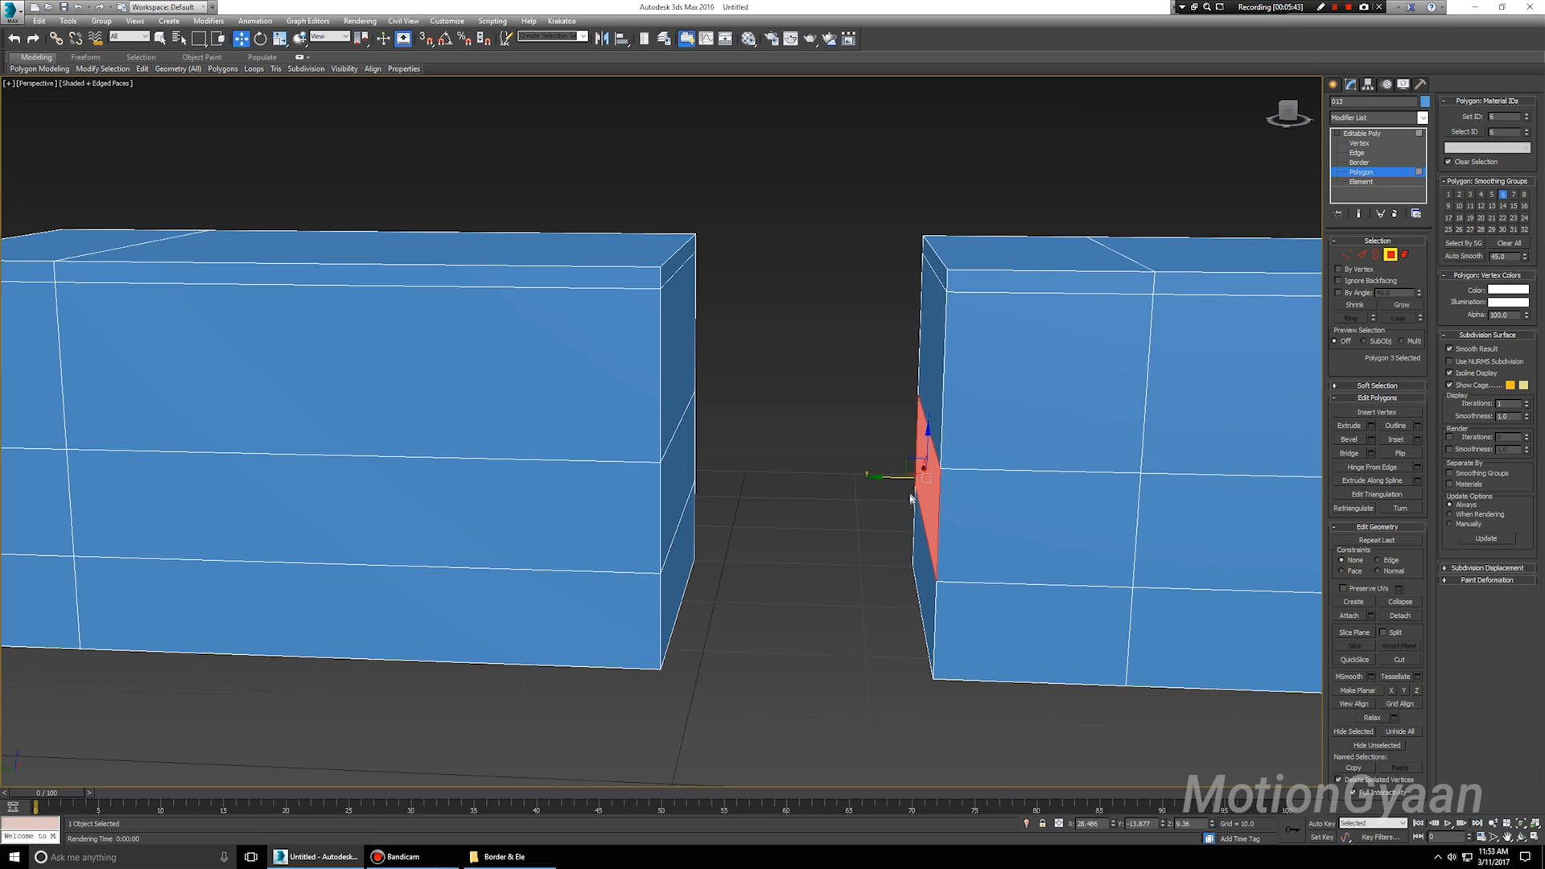
{"action": "left_click_drag", "start_coordinate": [896, 476], "coordinate": [869, 482], "text": "shift"}
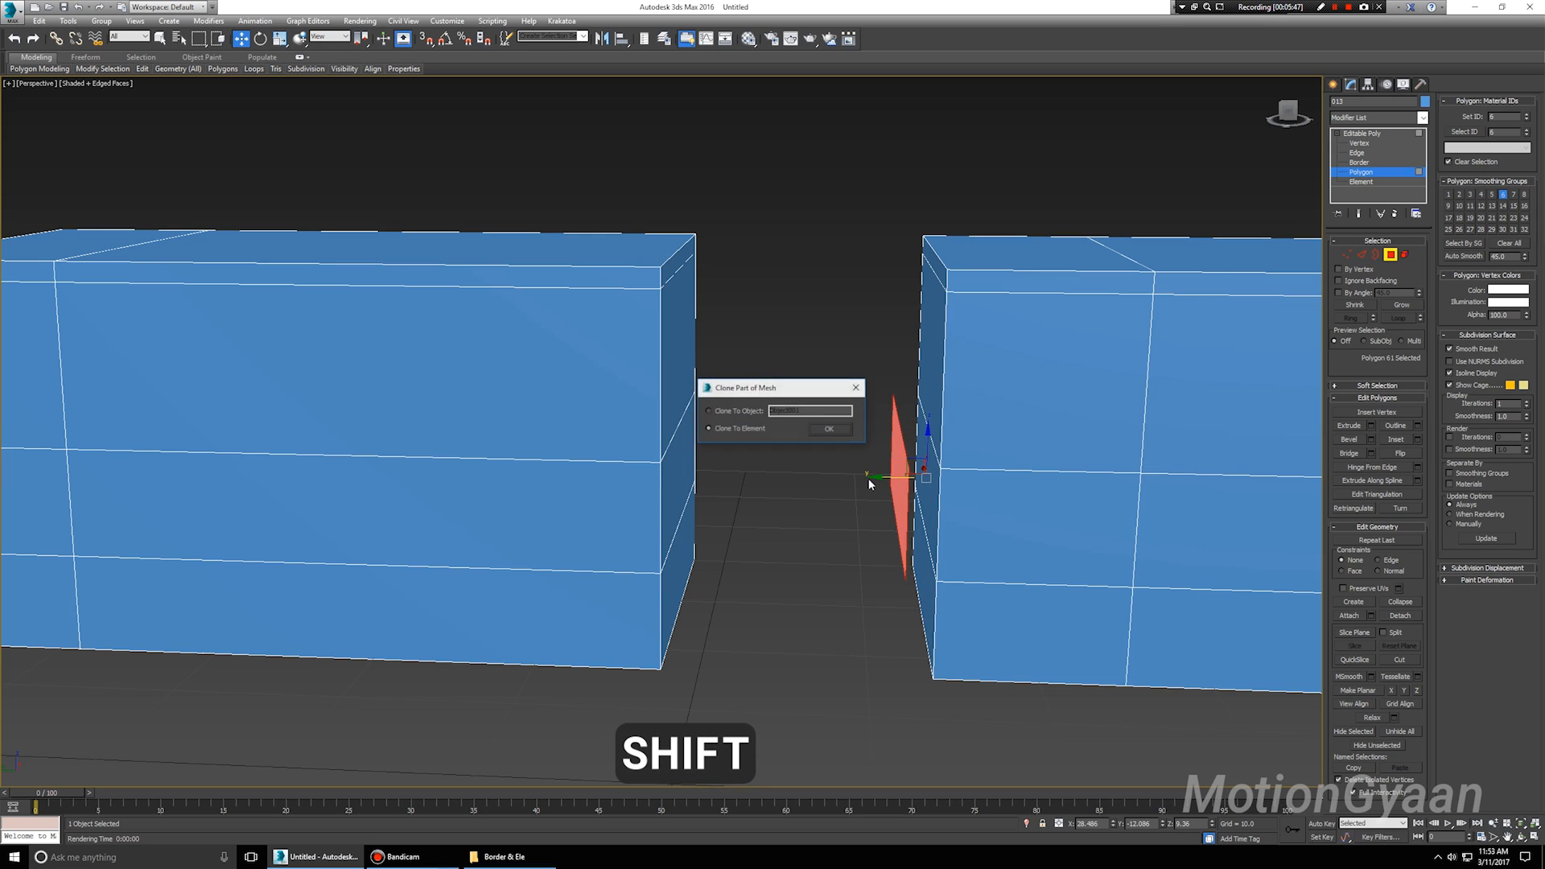
{"action": "left_click", "coordinate": [843, 429]}
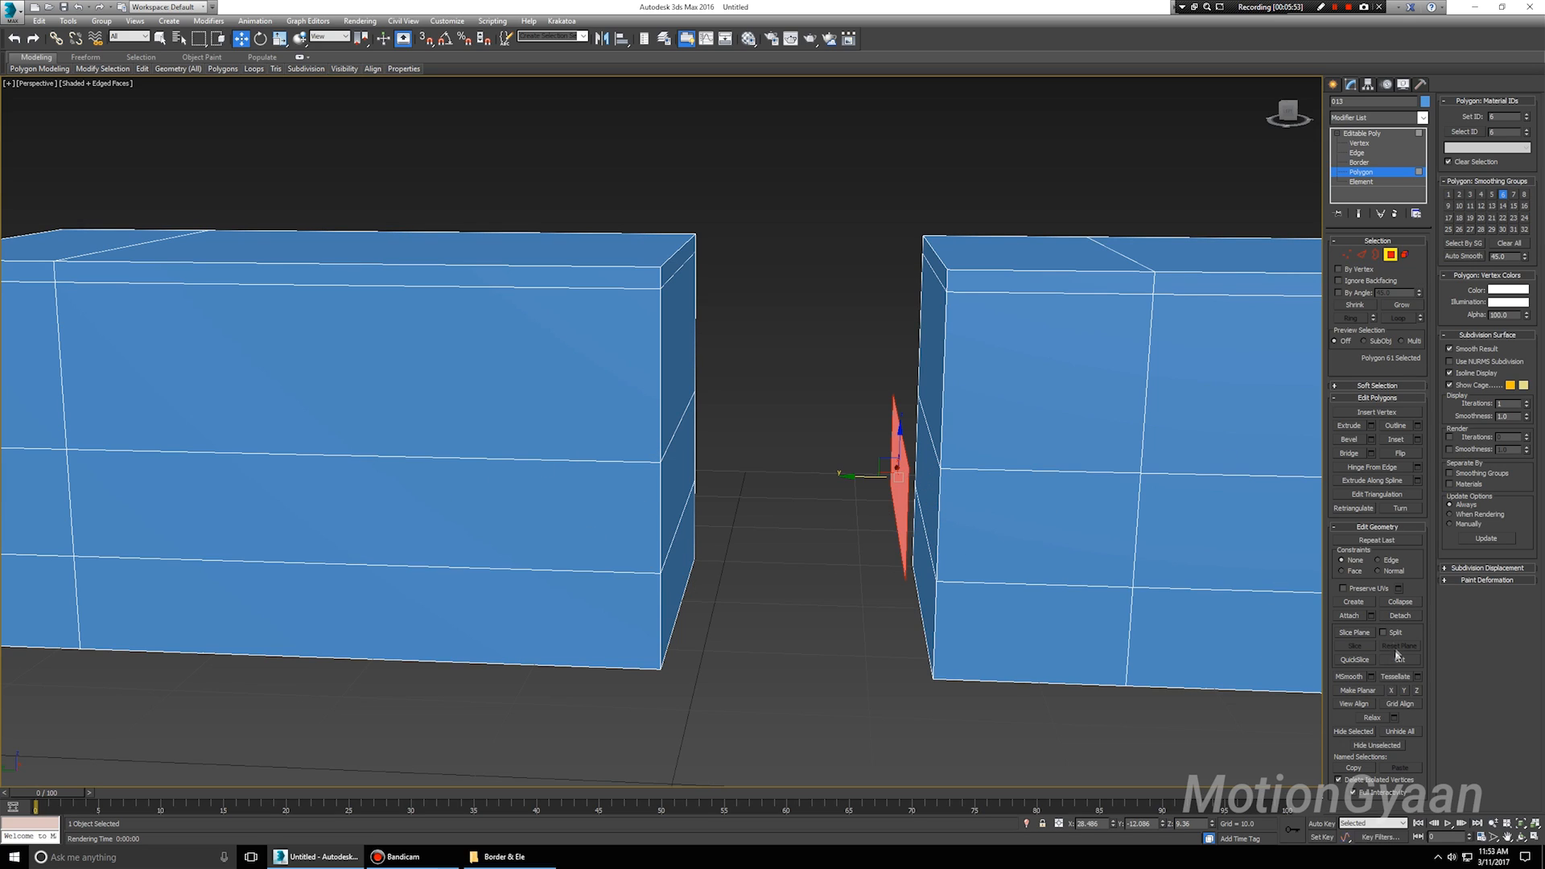
Detach the cloned polygon as a separate object named 011 and return to the object level.
{"action": "left_click", "coordinate": [1401, 616]}
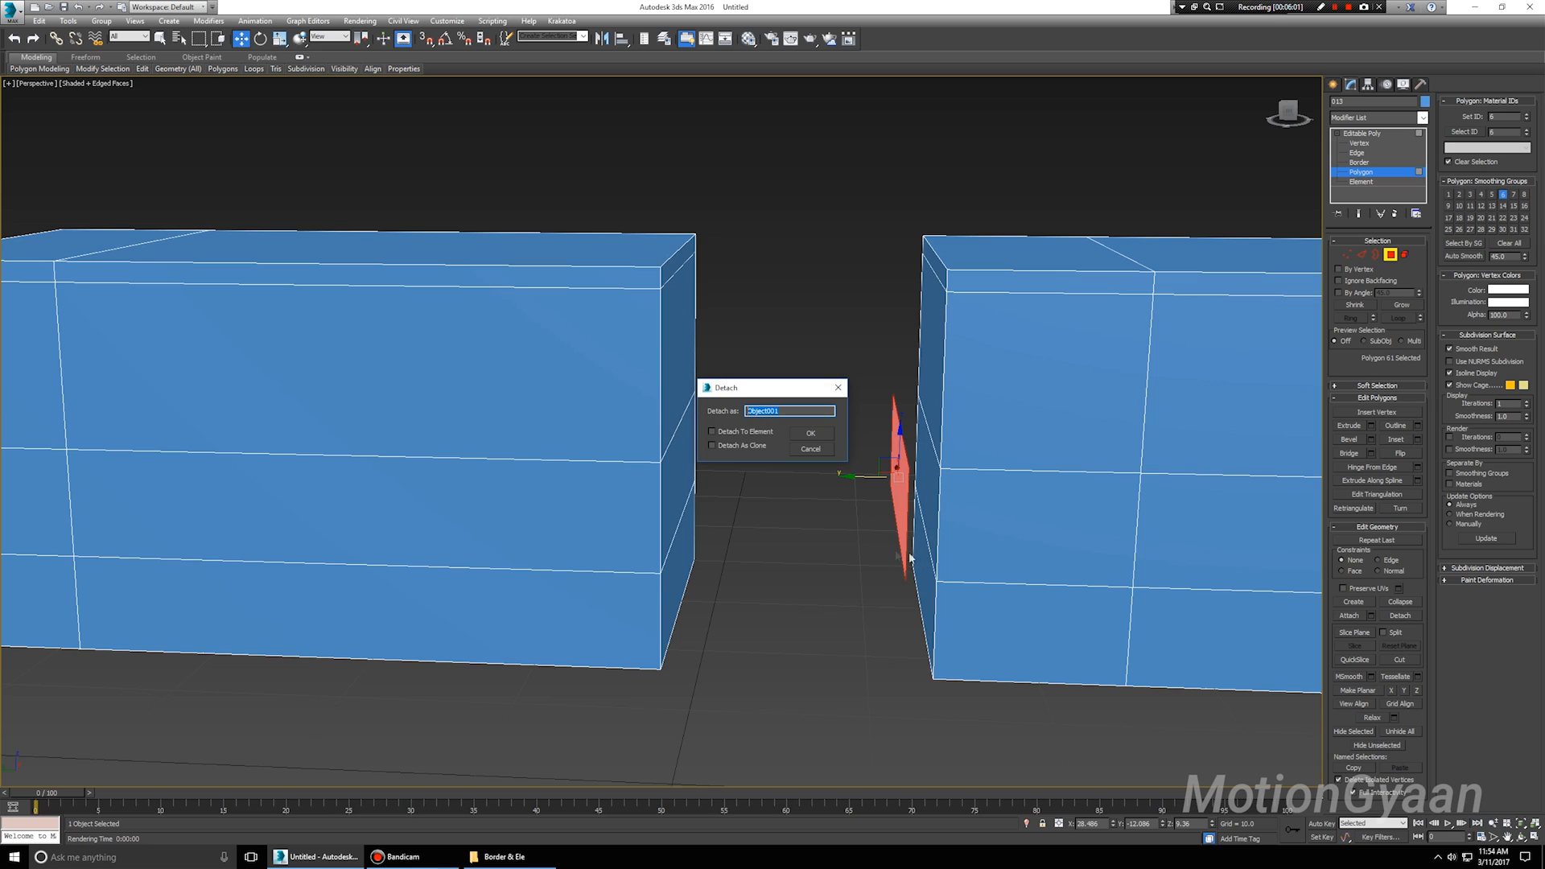
{"action": "type", "text": "011"}
{"action": "left_click", "coordinate": [808, 435]}
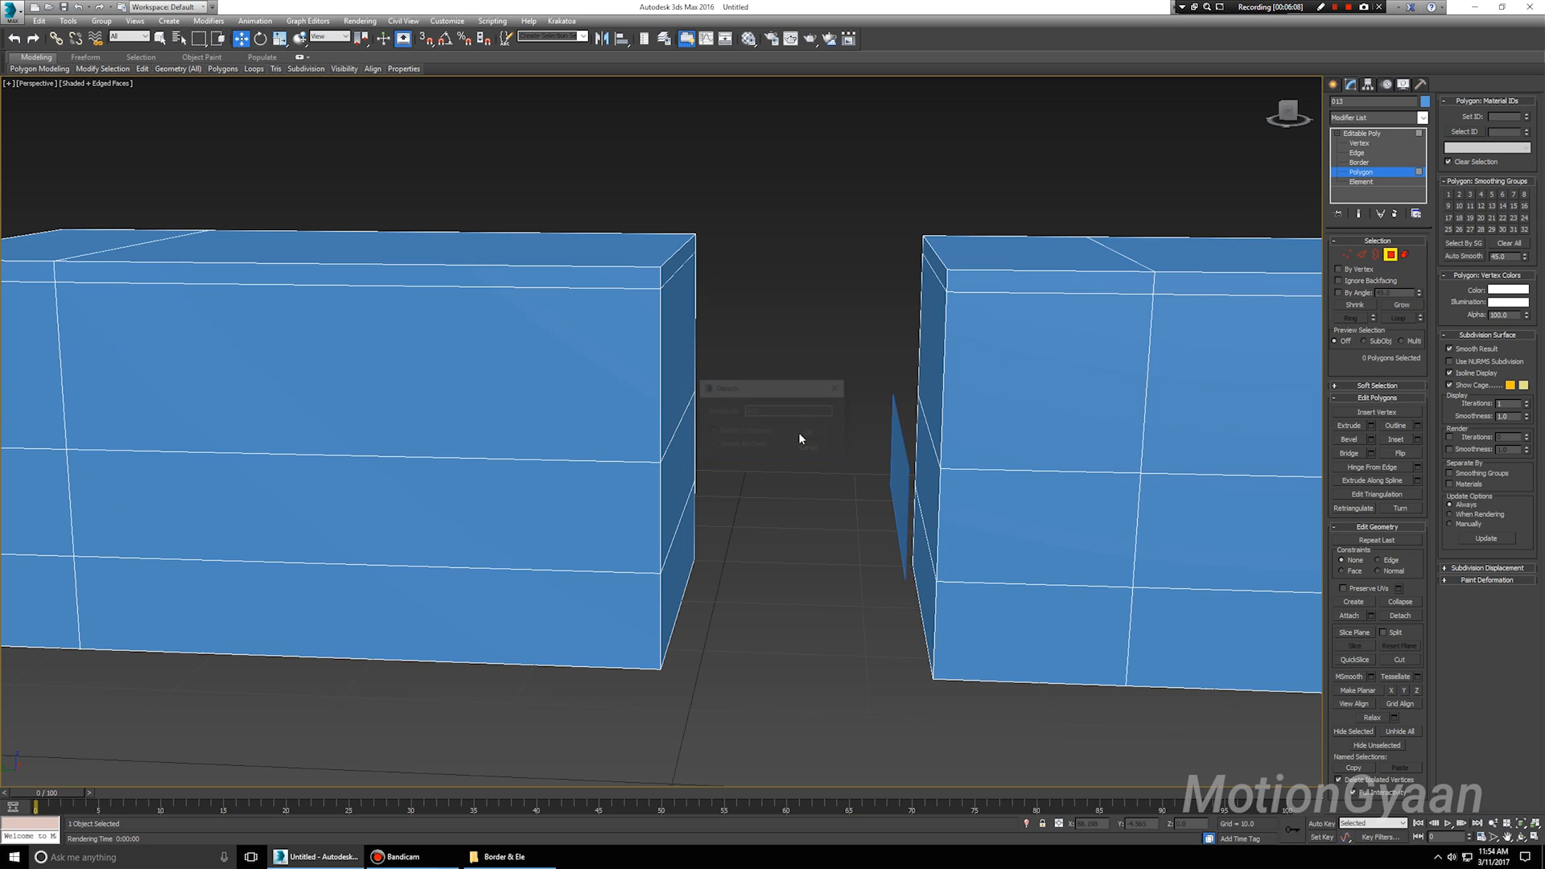
{"action": "left_click", "coordinate": [1377, 132]}
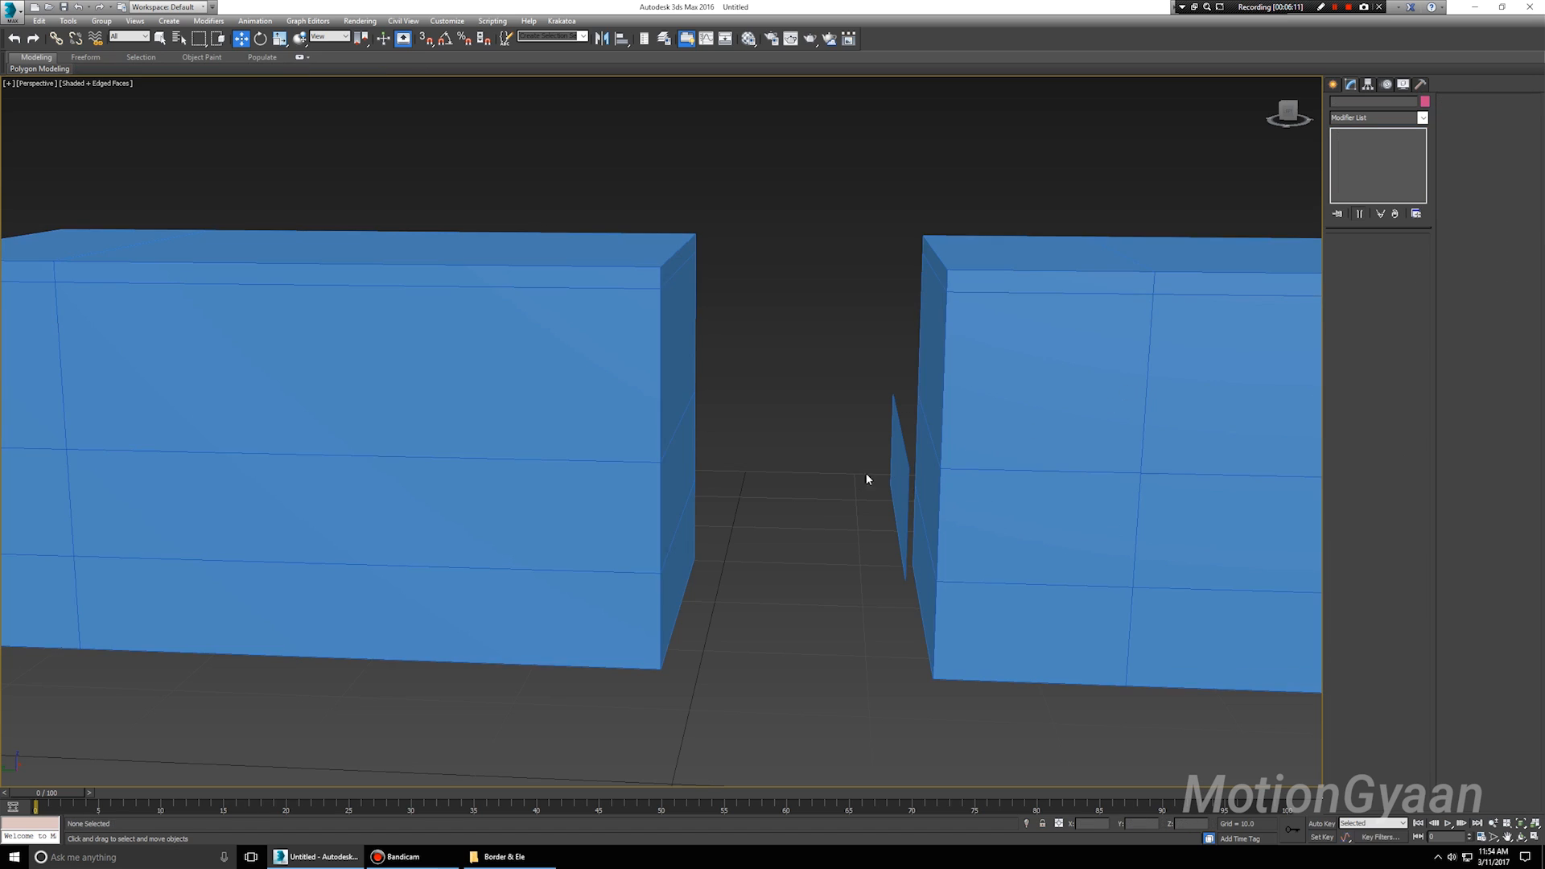
Select the detached polygon and the box mesh alternately to check that they are separate objects, ending on the box mesh.
{"action": "left_click", "coordinate": [891, 492]}
{"action": "left_click", "coordinate": [951, 493]}
{"action": "left_click", "coordinate": [902, 493]}
{"action": "left_click", "coordinate": [953, 488]}
{"action": "left_click", "coordinate": [893, 490]}
{"action": "left_click", "coordinate": [949, 485]}
{"action": "left_click", "coordinate": [901, 484]}
{"action": "left_click", "coordinate": [982, 485]}
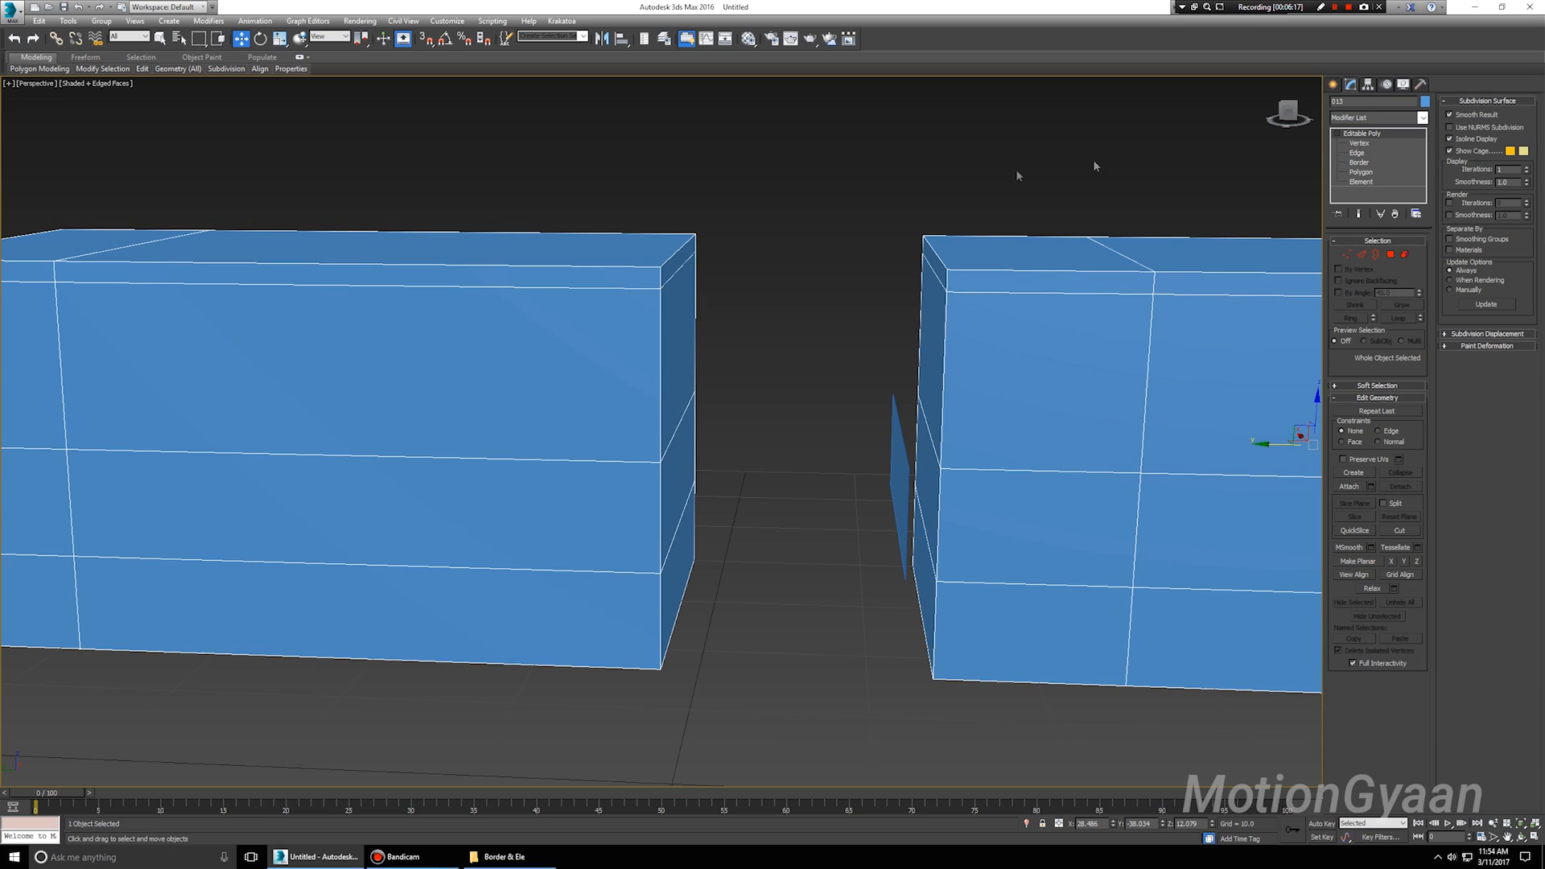
Enter polygon level on the box mesh and examine the detached polygon in the gap between the boxes.
{"action": "left_click", "coordinate": [1360, 172]}
{"action": "middle_click_drag", "start_coordinate": [915, 483], "coordinate": [848, 504]}
{"action": "scroll", "coordinate": [832, 474], "scroll_direction": "down", "scroll_amount": 5}
{"action": "scroll", "coordinate": [831, 498], "scroll_direction": "up", "scroll_amount": 1}
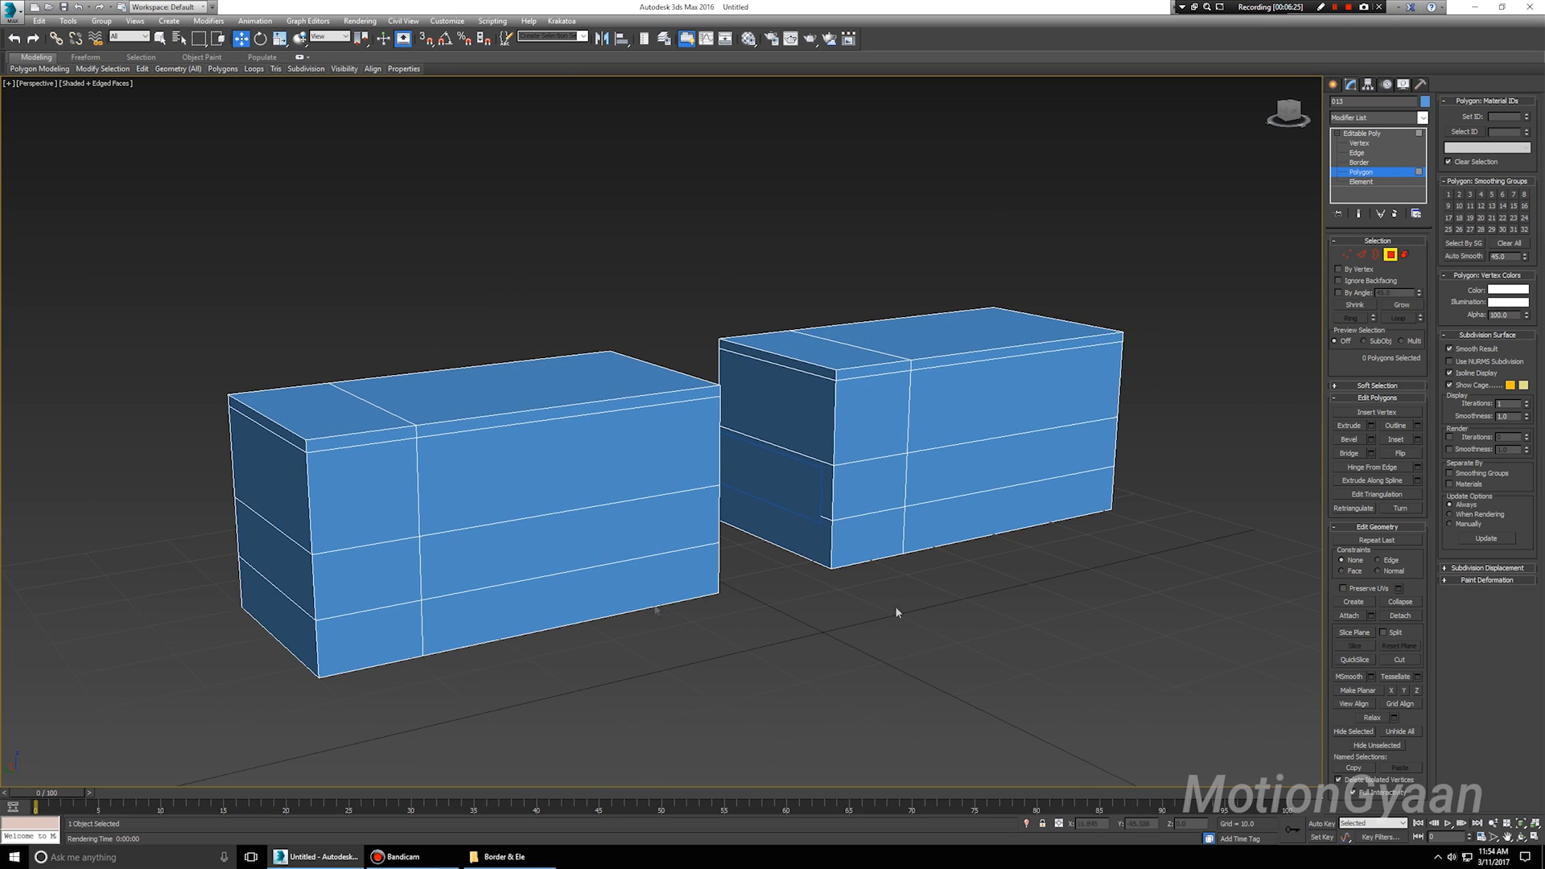
{"action": "middle_click_drag", "start_coordinate": [922, 503], "coordinate": [889, 501], "text": "alt"}
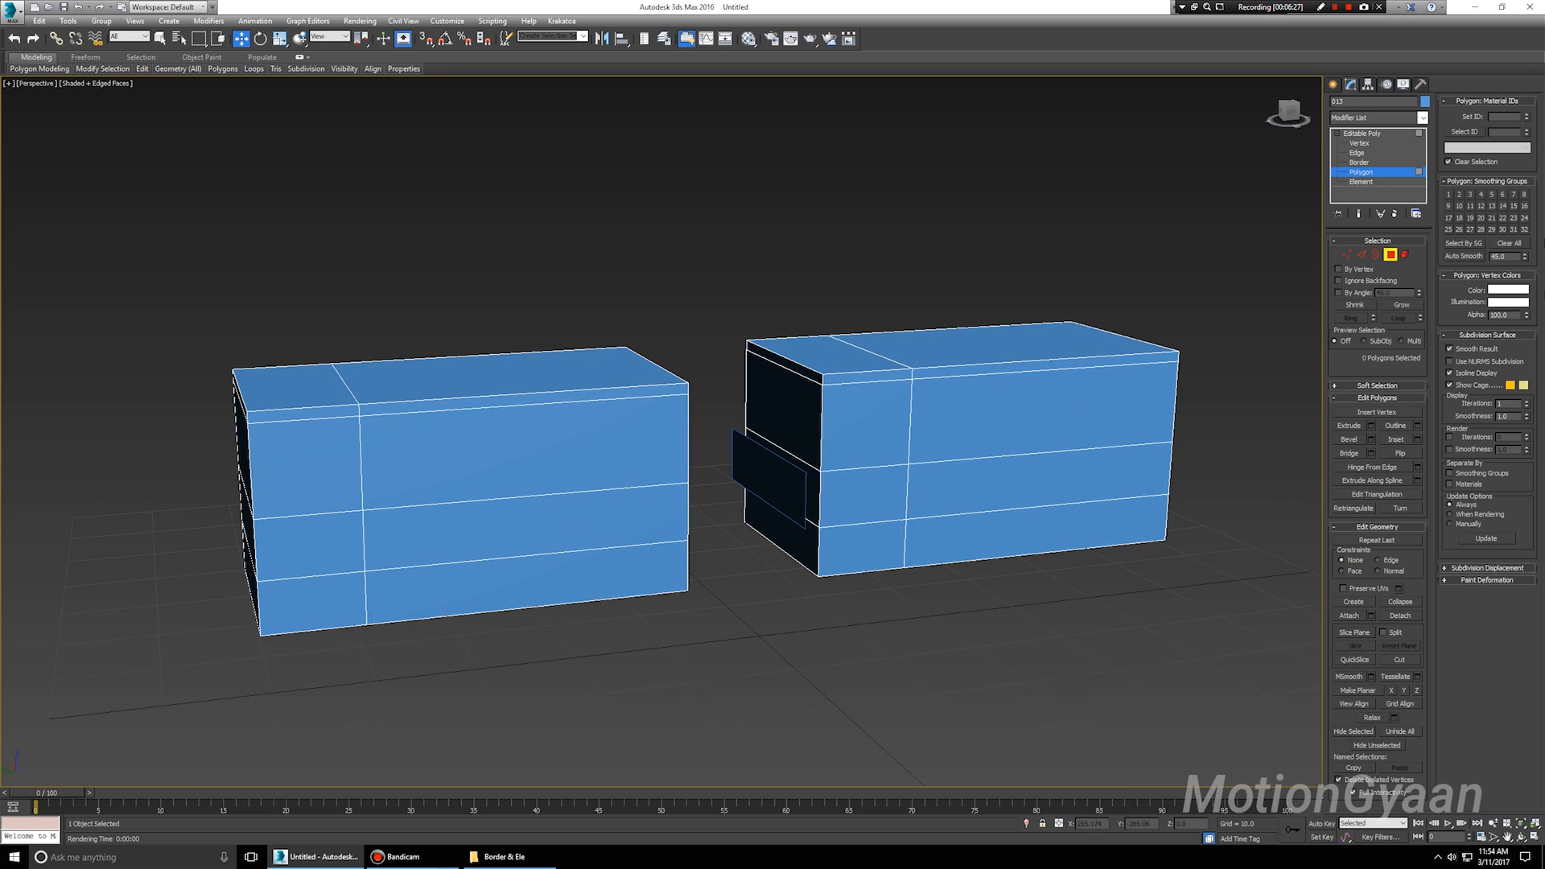
Go through the box mesh's vertex, edge, border, polygon and element levels and return to the object level.
{"action": "left_click", "coordinate": [1402, 144]}
{"action": "left_click", "coordinate": [1378, 152]}
{"action": "left_click", "coordinate": [1379, 164]}
{"action": "left_click", "coordinate": [1377, 173]}
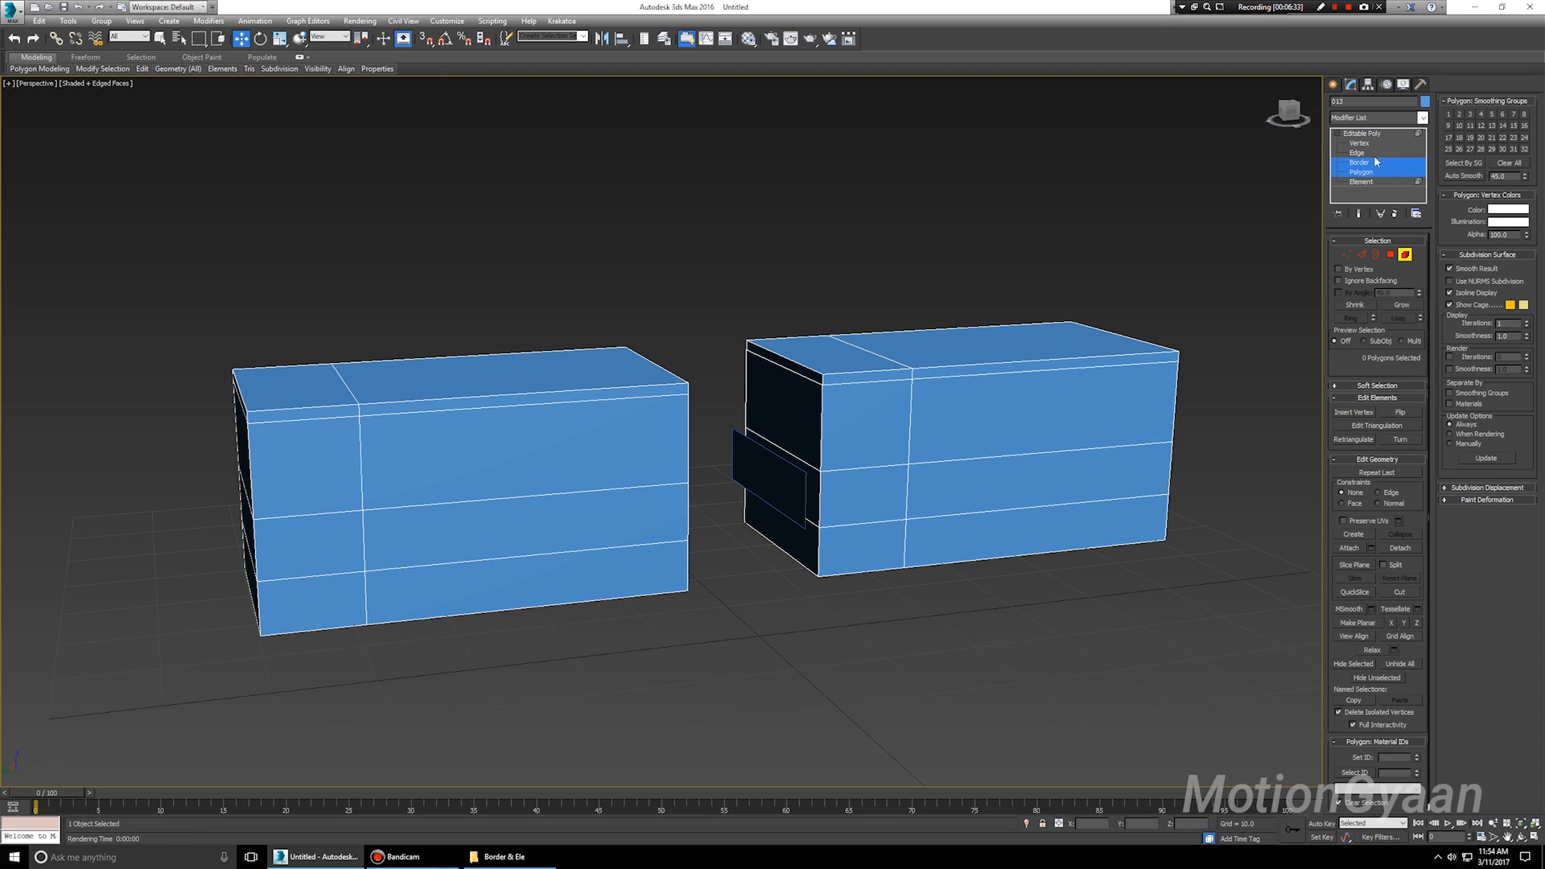
{"action": "left_click", "coordinate": [1375, 145]}
{"action": "left_click", "coordinate": [1373, 182]}
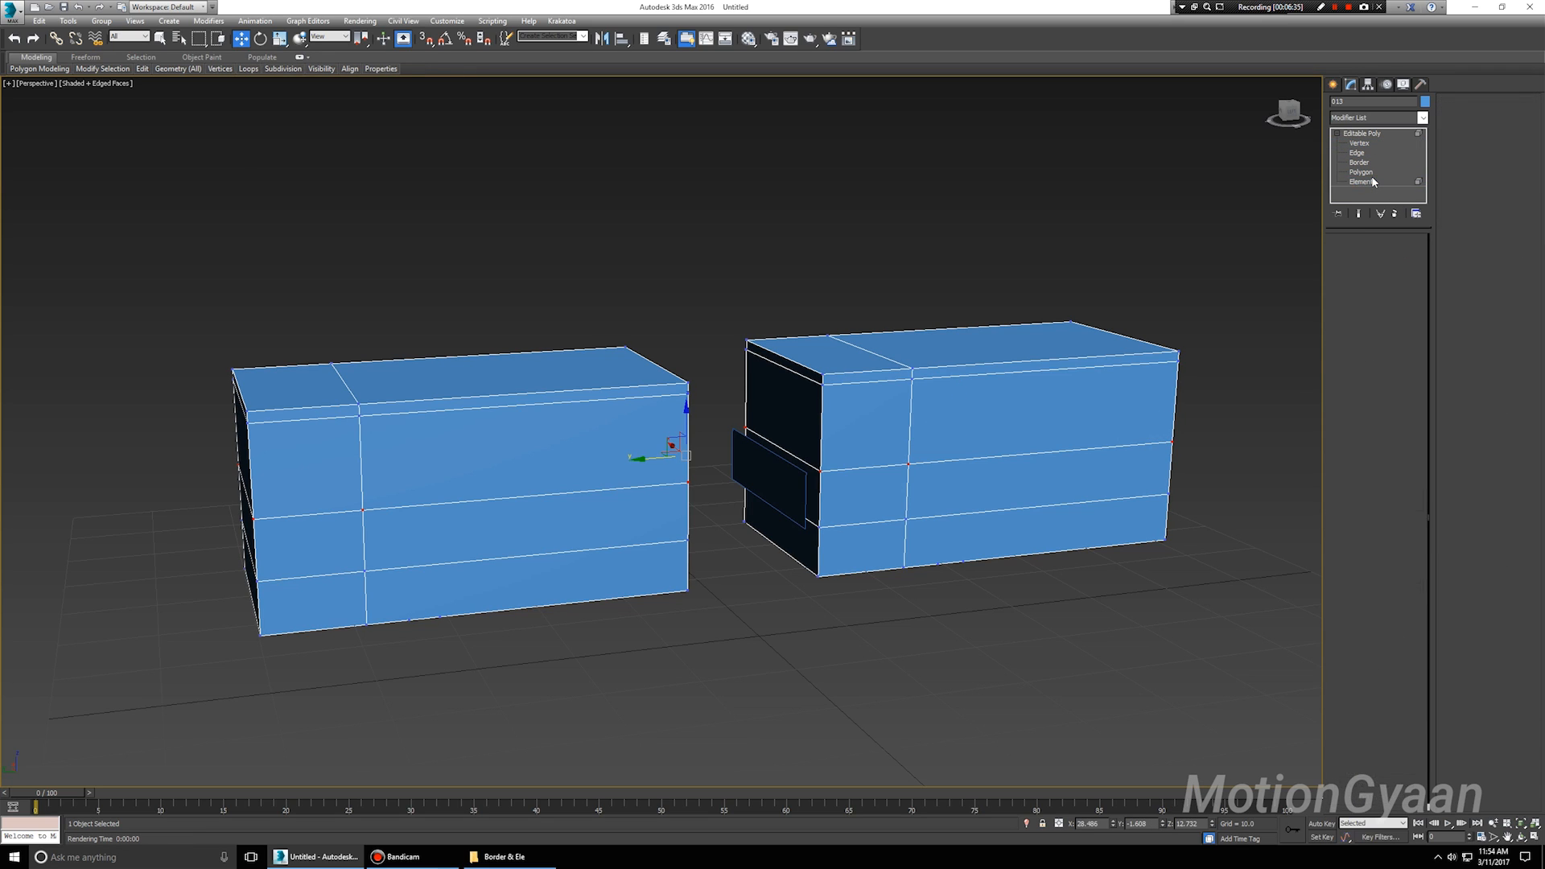
{"action": "left_click", "coordinate": [1374, 172]}
{"action": "left_click", "coordinate": [1380, 178]}
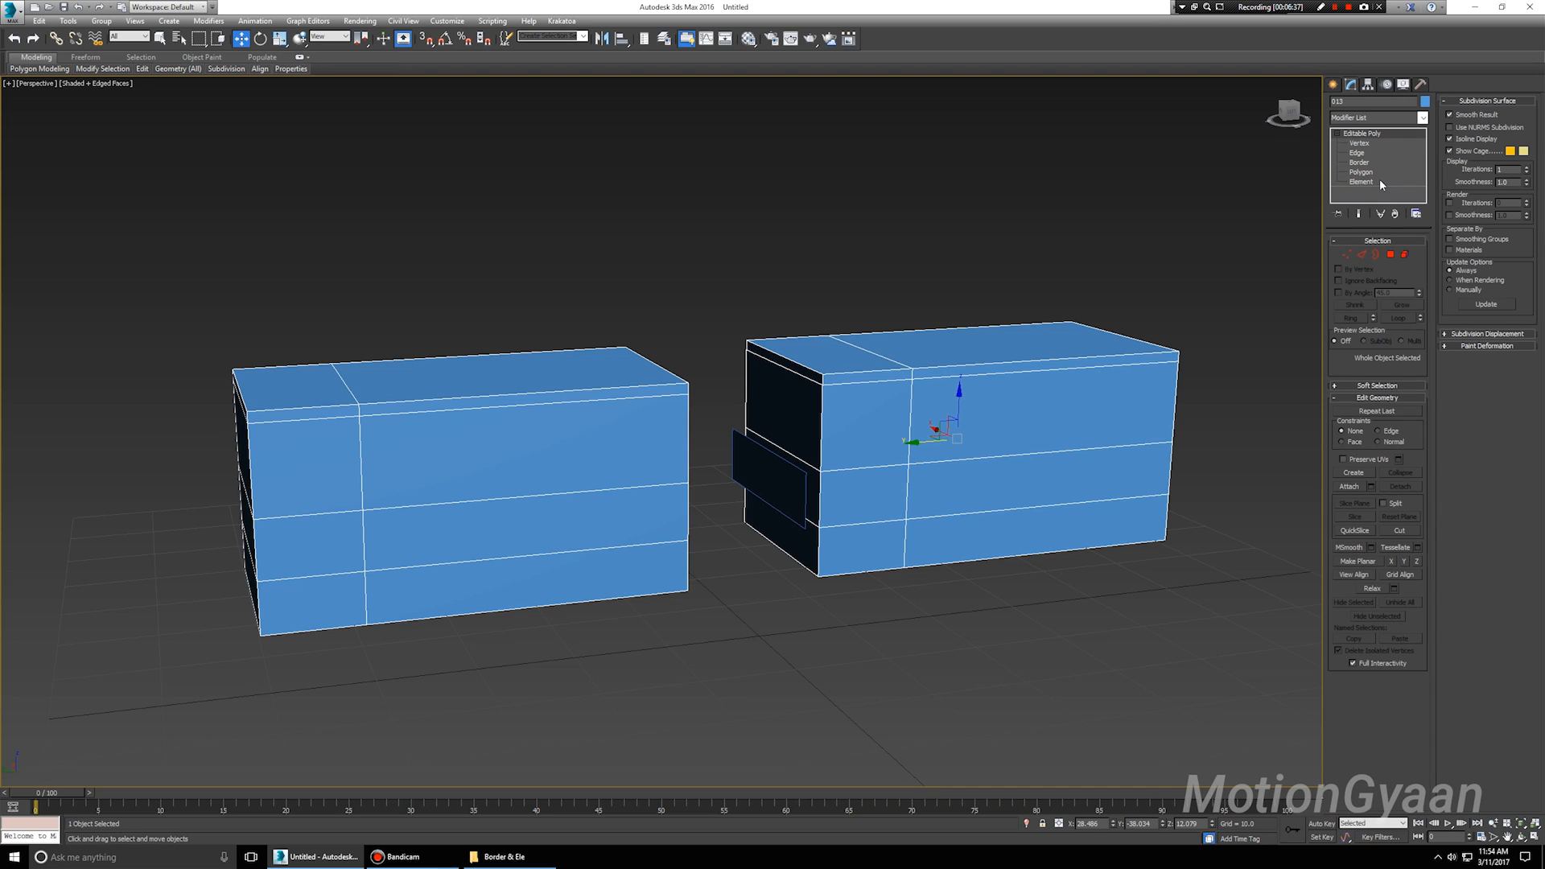